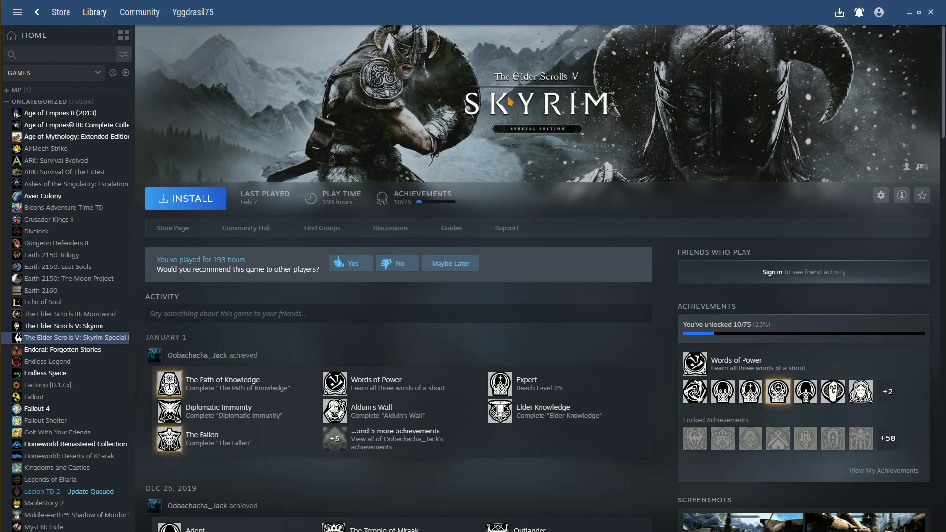
# Check which install locations are offered for The Elder Scrolls V: Skyrim Special Edition and cancel the installation
pyautogui.click(17, 12)
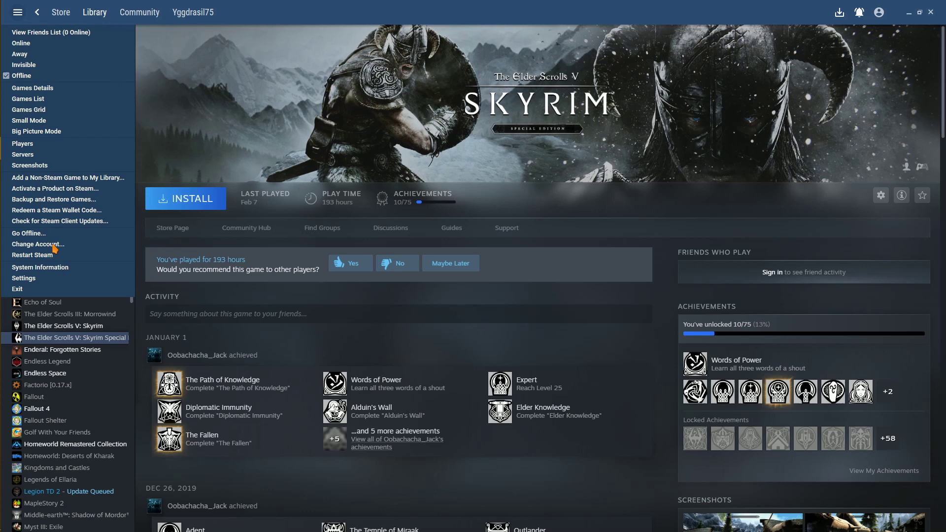
pyautogui.click(197, 200)
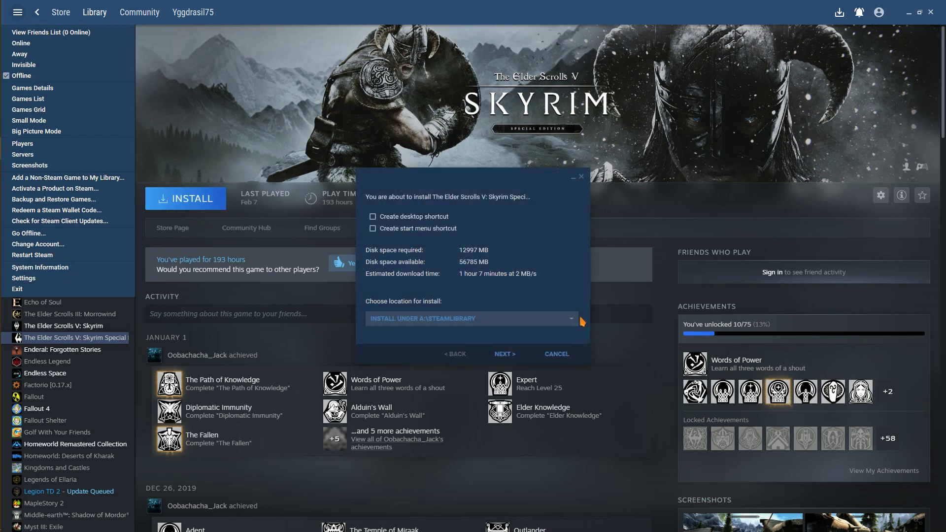
pyautogui.click(565, 319)
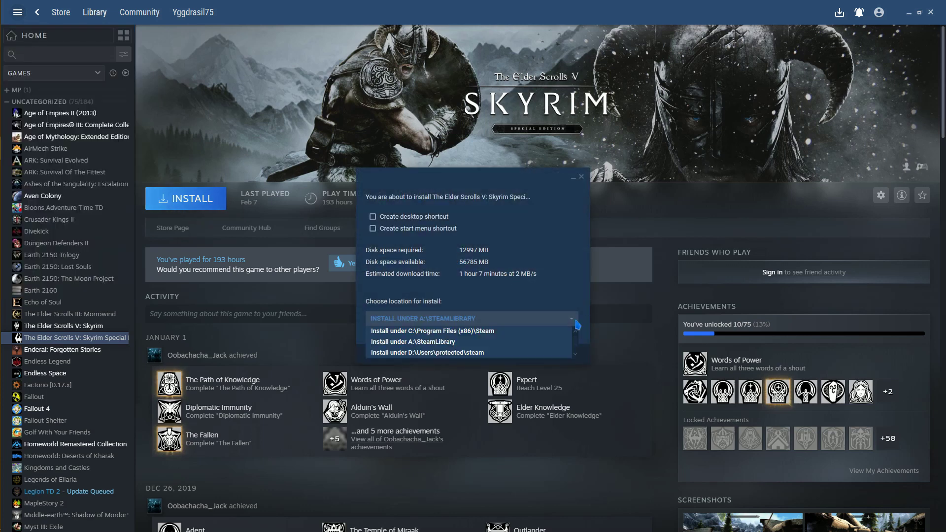
pyautogui.click(483, 330)
pyautogui.click(560, 354)
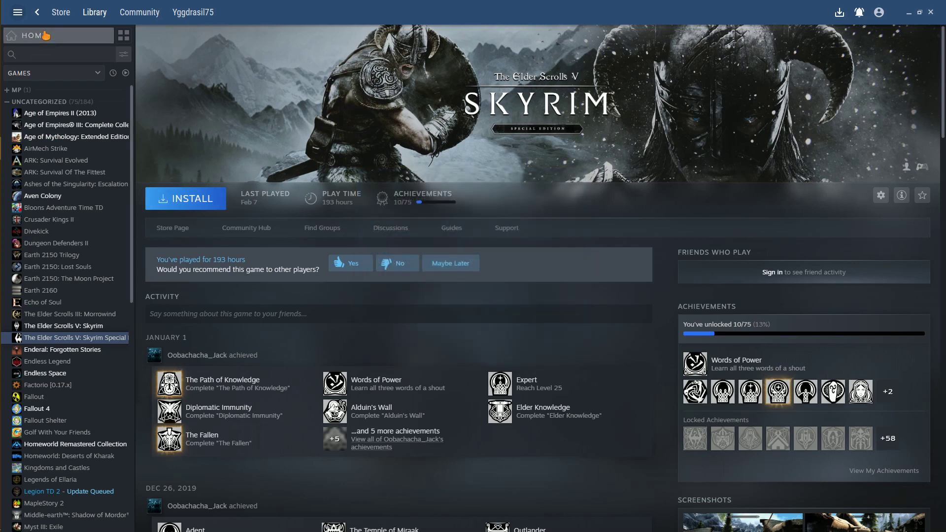
# View the Steam library folders in the download settings and select the D:\Users\protected\steam entry
pyautogui.click(17, 12)
pyautogui.click(23, 278)
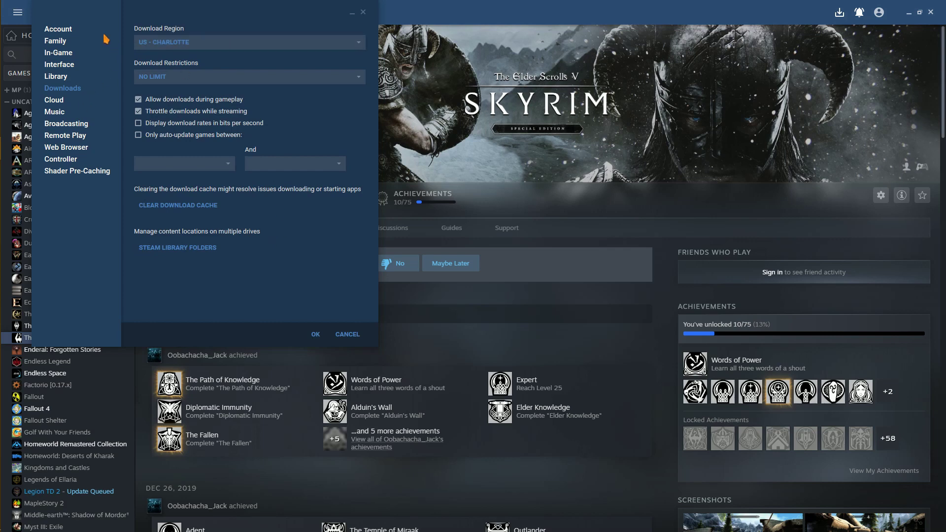
pyautogui.click(170, 247)
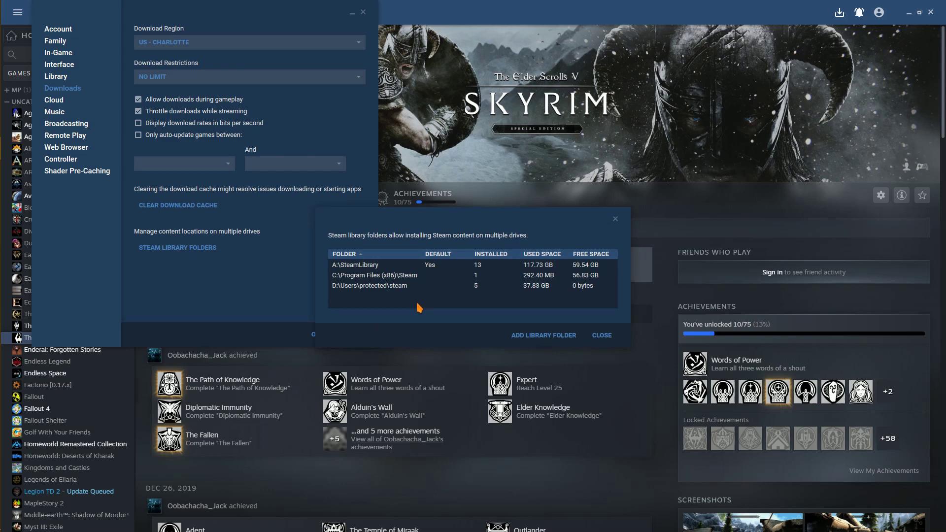
pyautogui.click(404, 290)
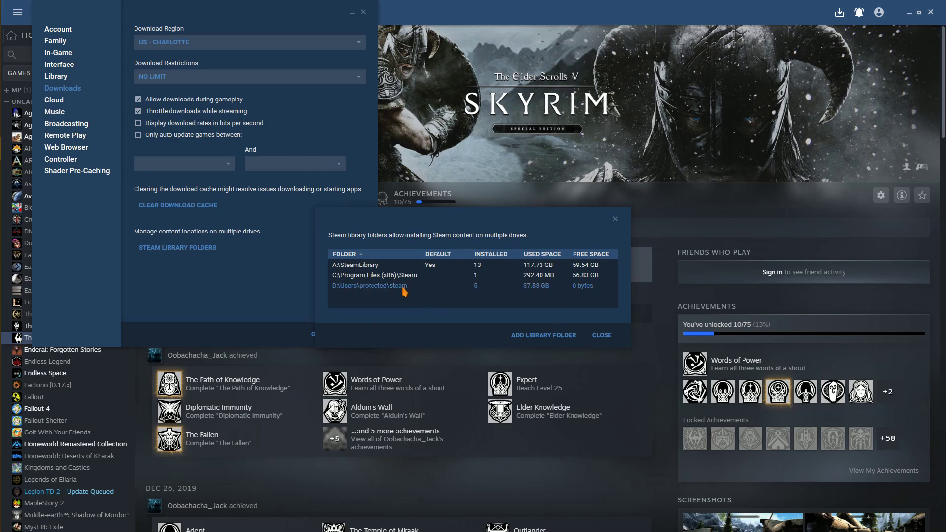
pyautogui.rightClick(374, 285)
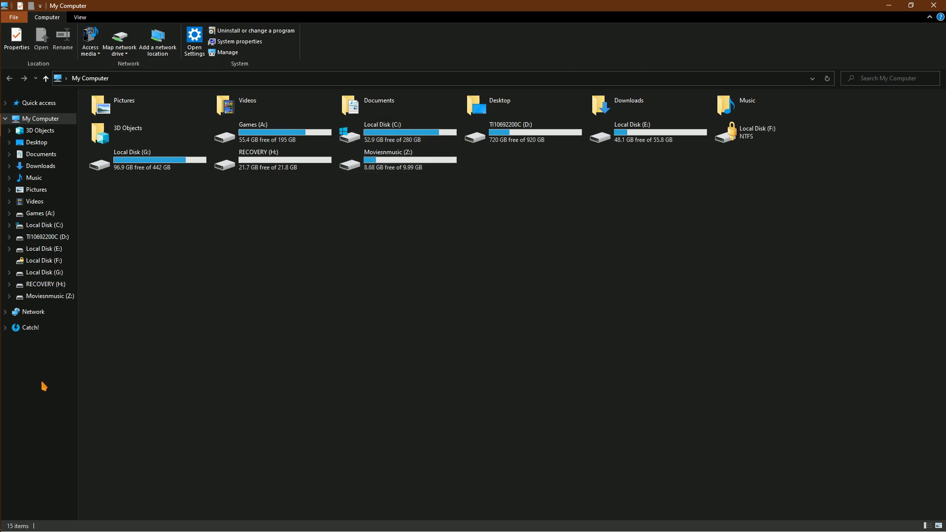
# Switch from File Explorer back to Steam and display the library folder list in the download settings
pyautogui.moveTo(4, 383)
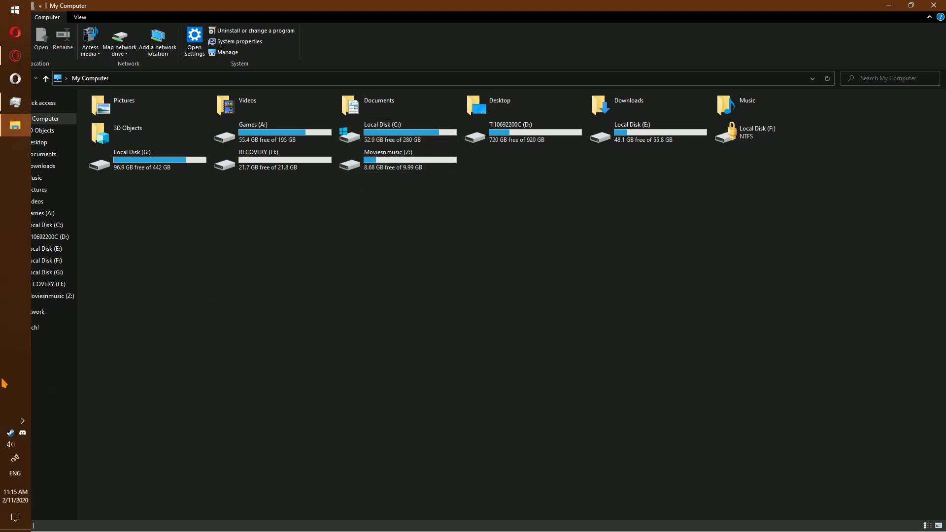
pyautogui.click(16, 434)
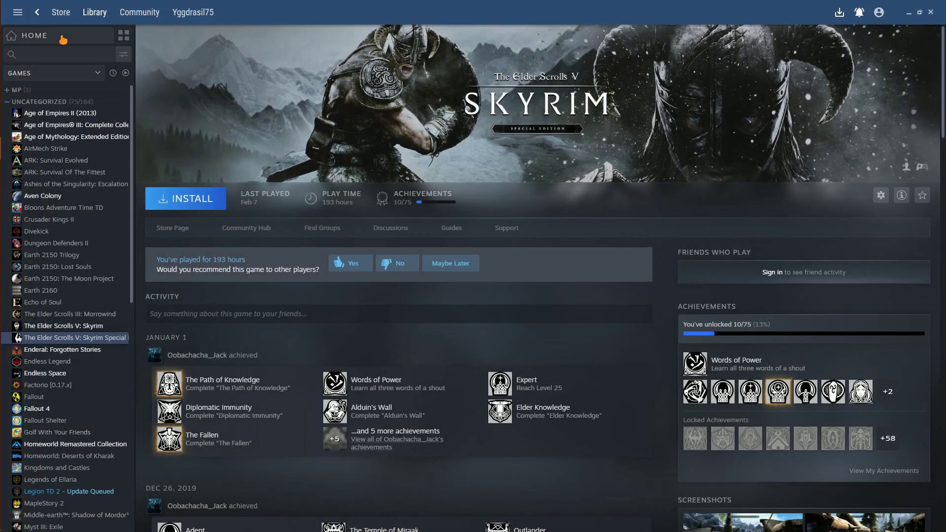
pyautogui.click(18, 13)
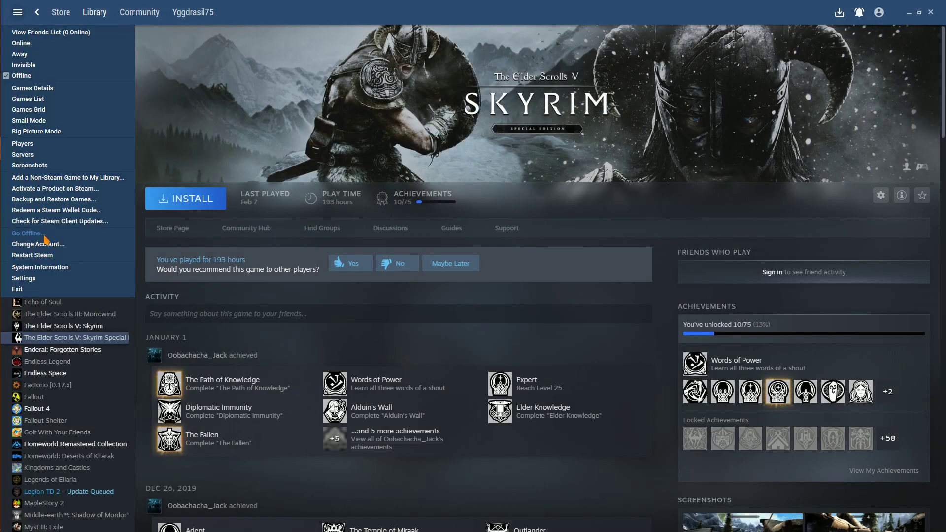
pyautogui.click(24, 278)
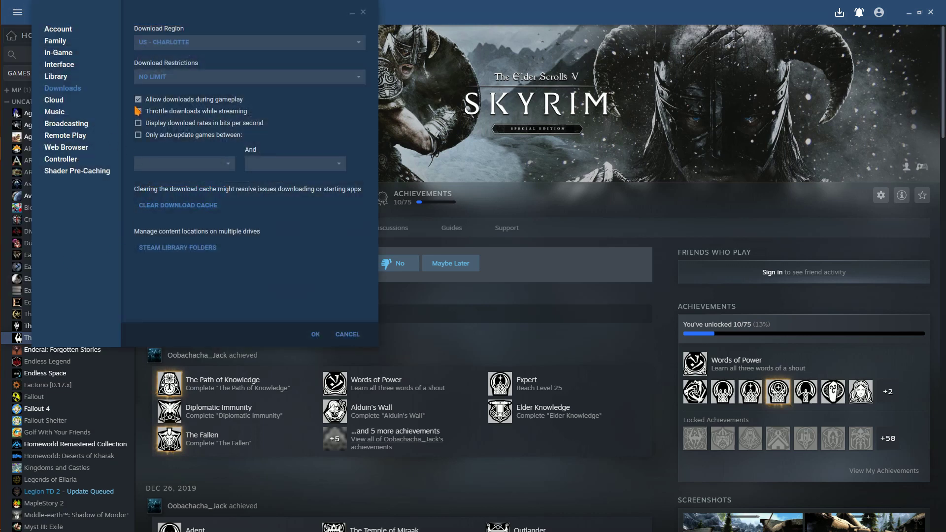
pyautogui.click(178, 247)
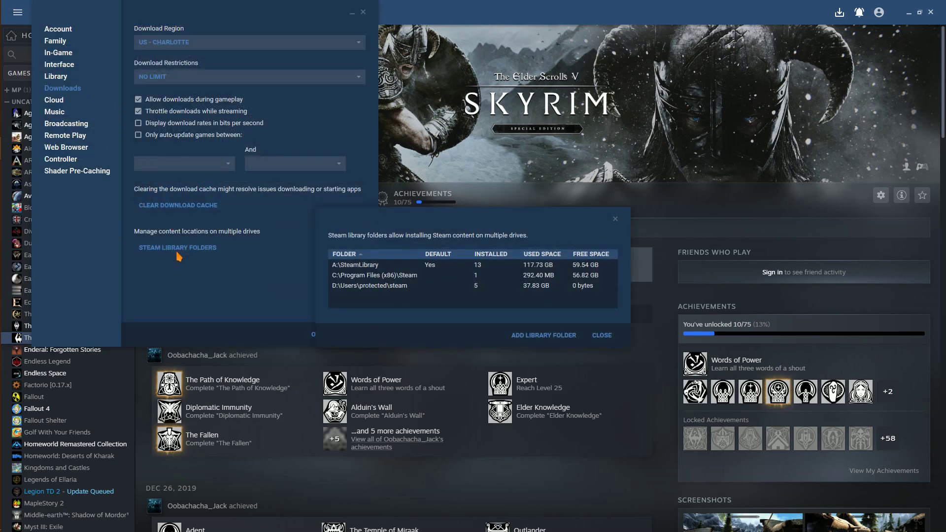
# Look through the drives offered for adding a new library folder and cancel without adding one
pyautogui.click(556, 341)
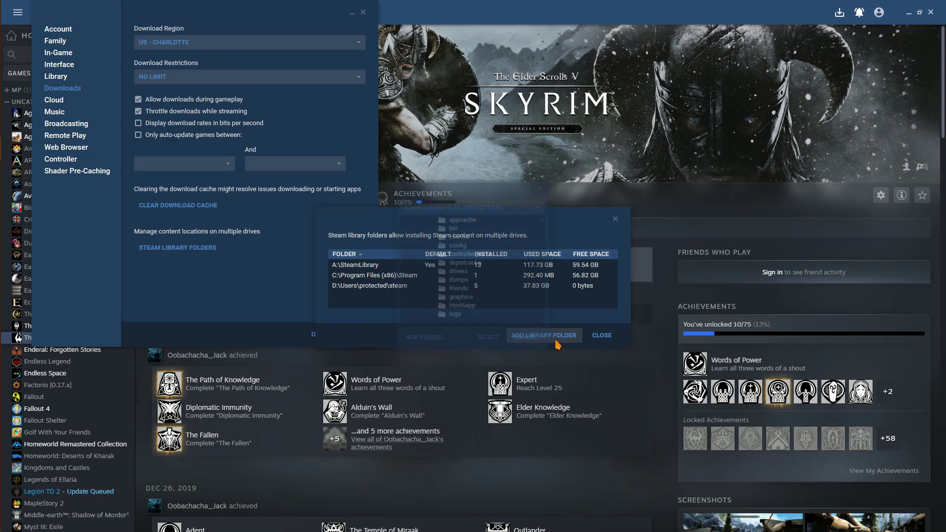
pyautogui.scroll(5, 471, 259)
pyautogui.scroll(8, 471, 258)
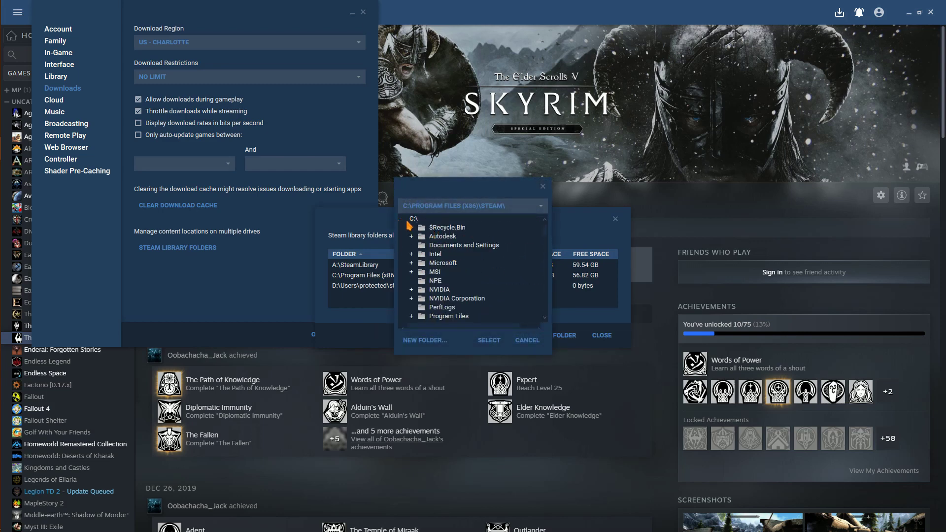
pyautogui.click(418, 211)
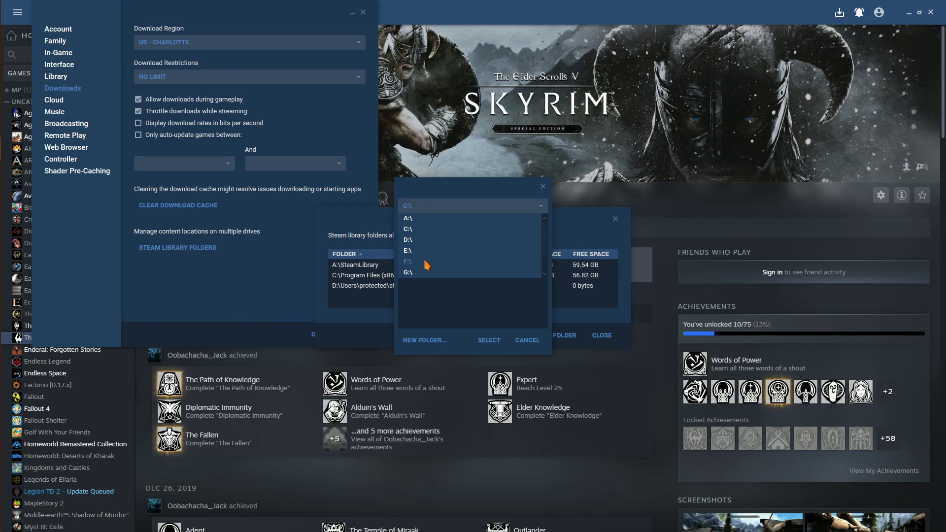
pyautogui.click(528, 340)
pyautogui.click(528, 340)
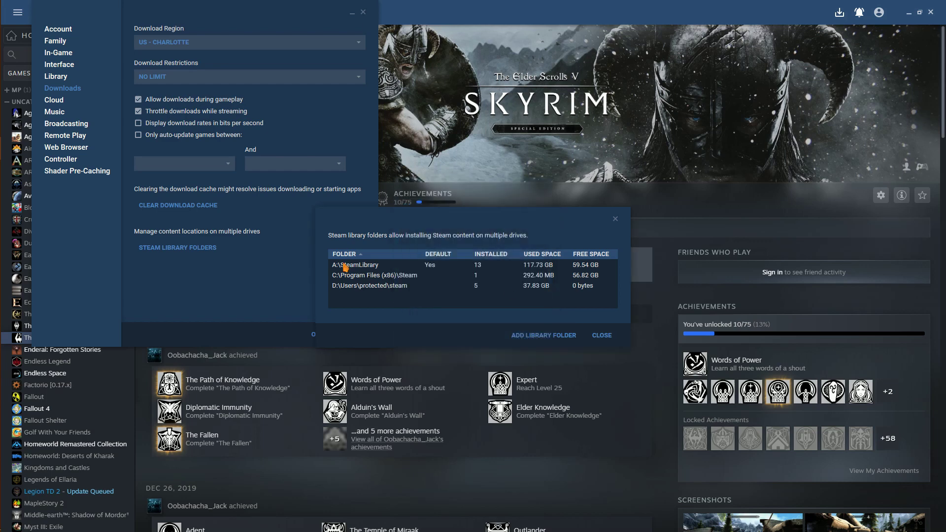
# Inspect the A:\SteamLibrary entry, and close the settings and the Steam window
pyautogui.click(345, 266)
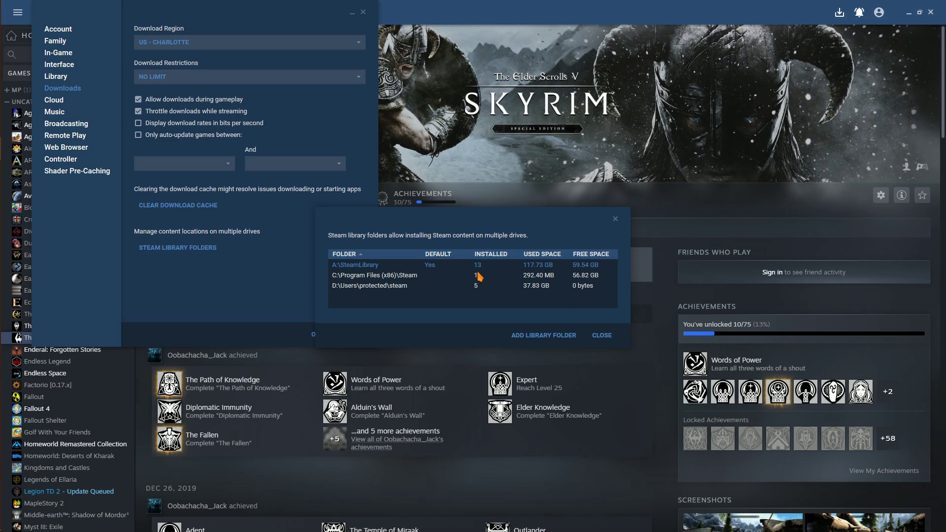
pyautogui.click(938, 30)
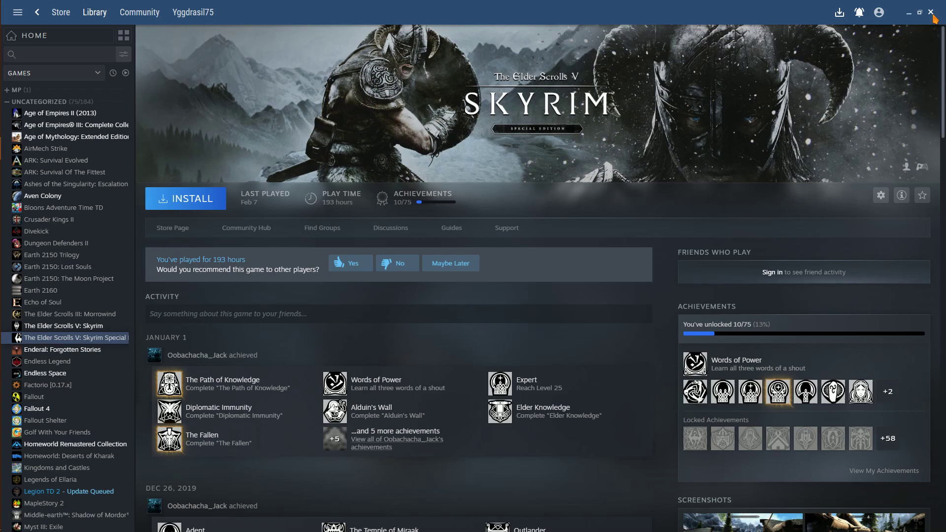
pyautogui.click(931, 12)
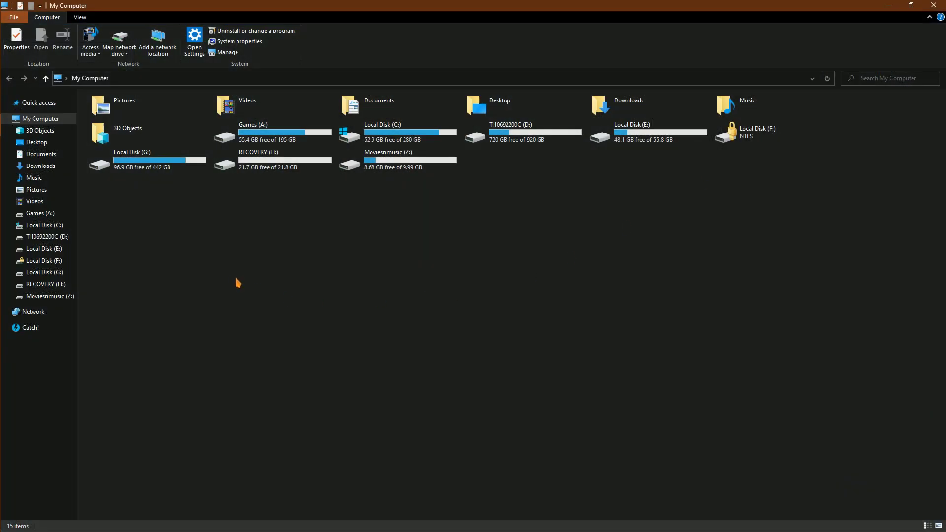
# Browse to Program Files (x86) on Local Disk (C:) and select the Steam folder
pyautogui.doubleClick(402, 138)
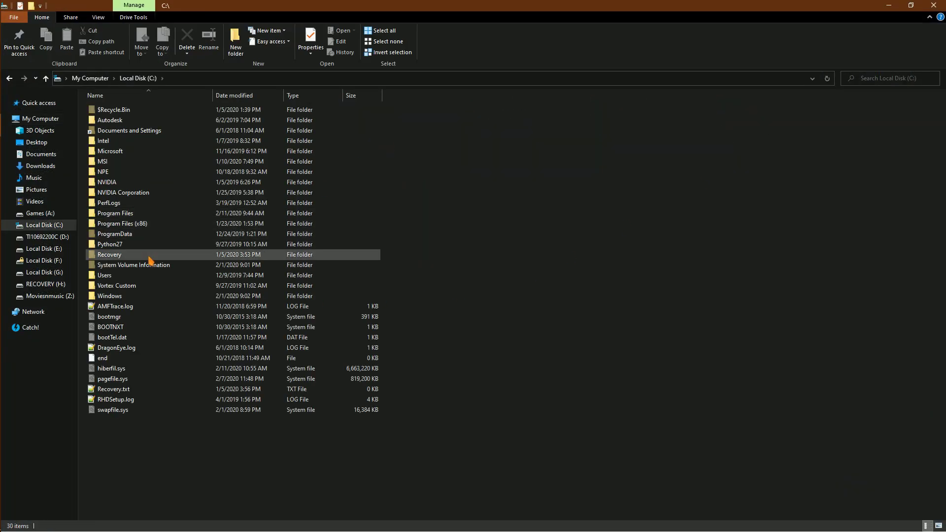
pyautogui.doubleClick(135, 226)
pyautogui.scroll(-10, 158, 361)
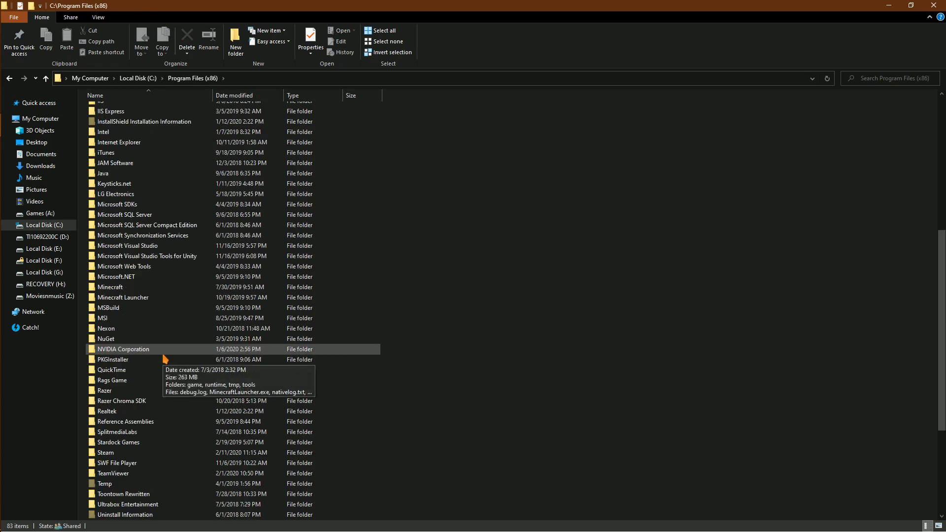
pyautogui.scroll(-4, 165, 358)
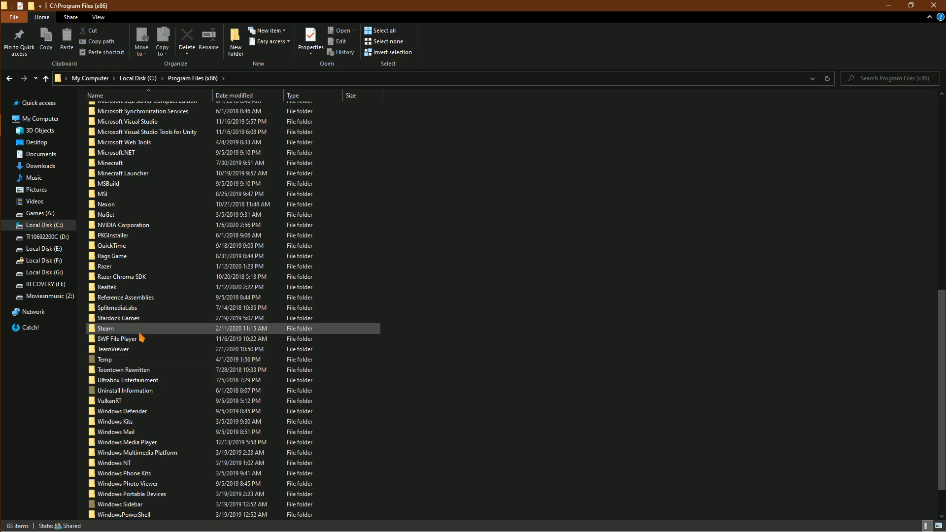
pyautogui.click(139, 330)
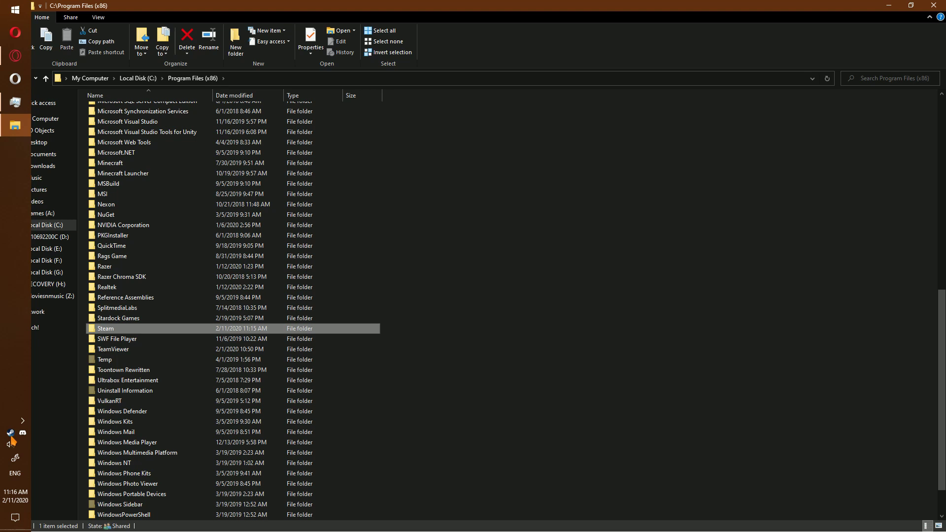
# Exit the running Steam client and reselect the Steam folder in Program Files (x86)
pyautogui.rightClick(10, 433)
pyautogui.click(21, 429)
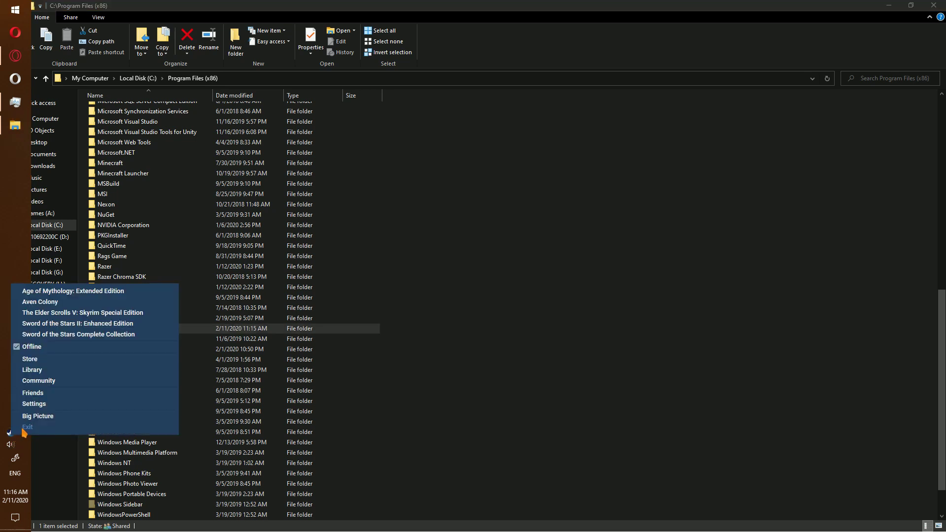
pyautogui.click(127, 329)
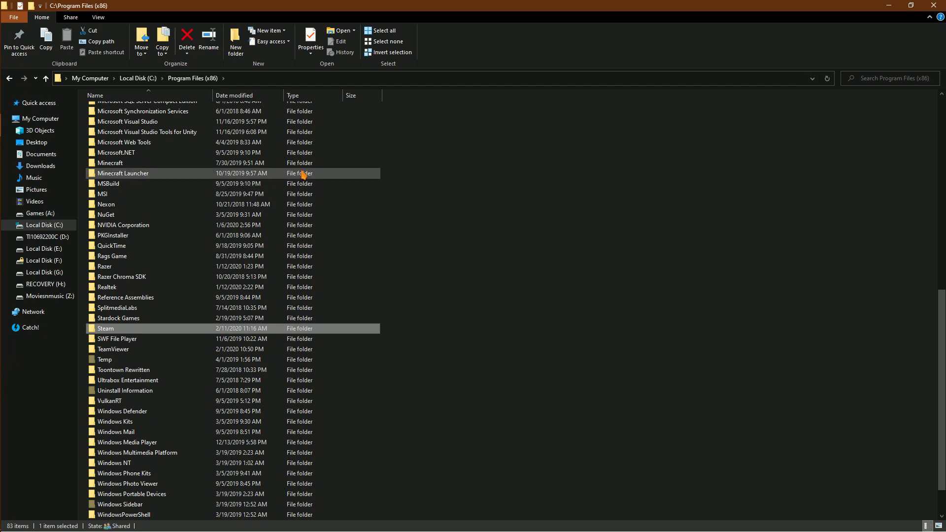
# Create a folder named games at the root of Local Disk (C:) and paste the Steam folder into it
pyautogui.click(147, 79)
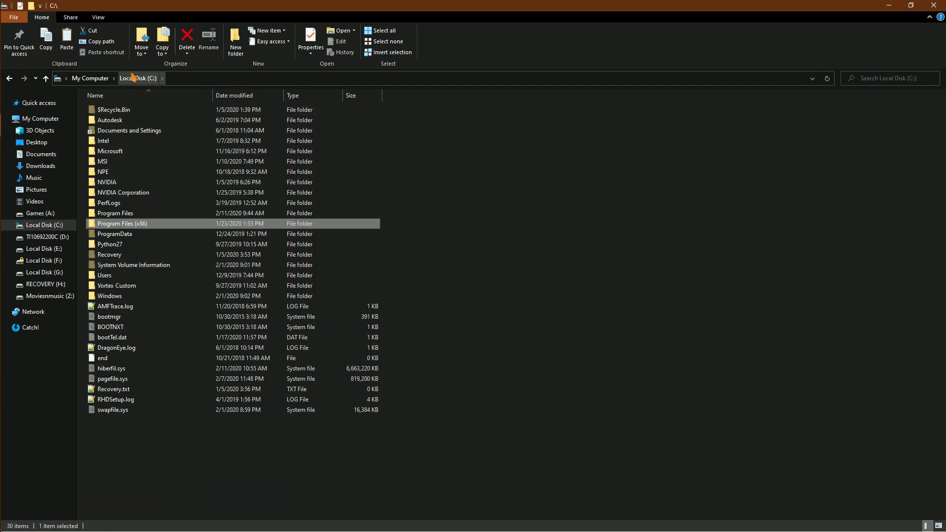
pyautogui.click(197, 79)
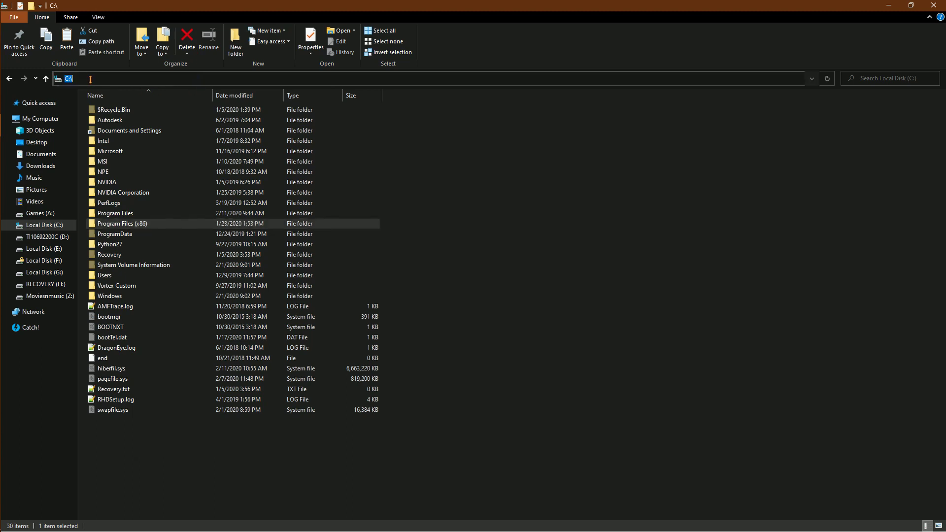
pyautogui.click(537, 182)
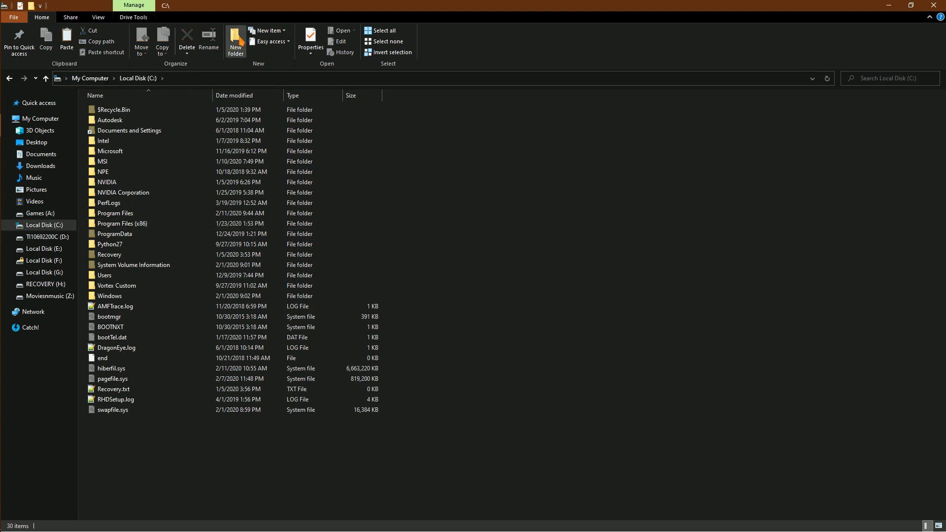
pyautogui.click(237, 42)
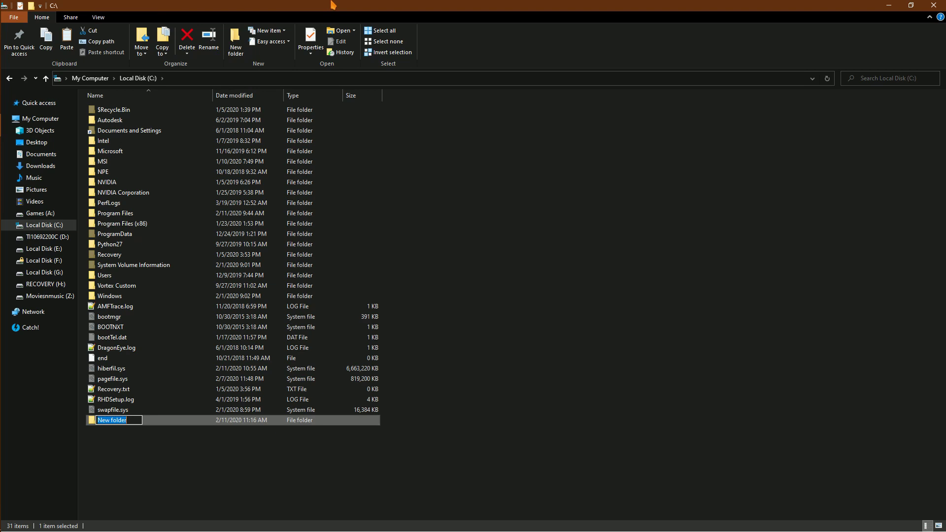
pyautogui.write('games')
pyautogui.press('Return')
pyautogui.press('Return')
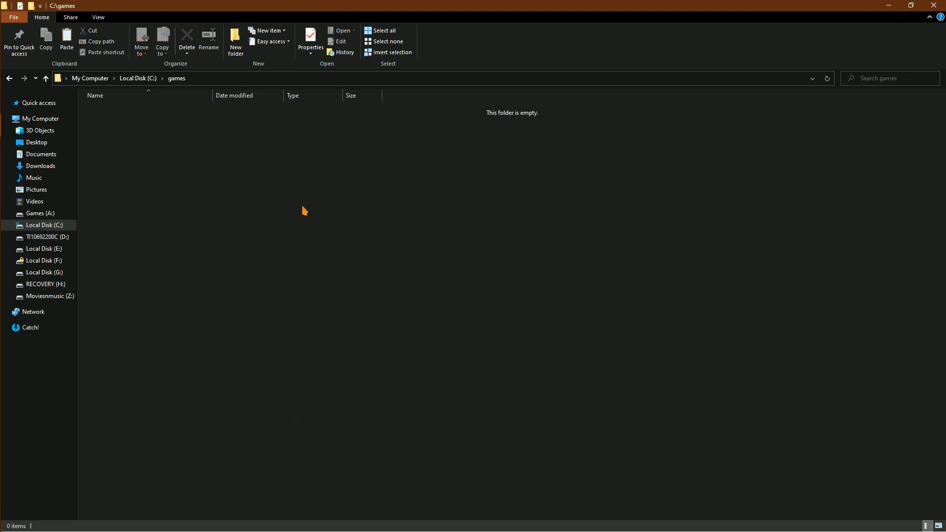
pyautogui.hotkey('ctrl', 'v')
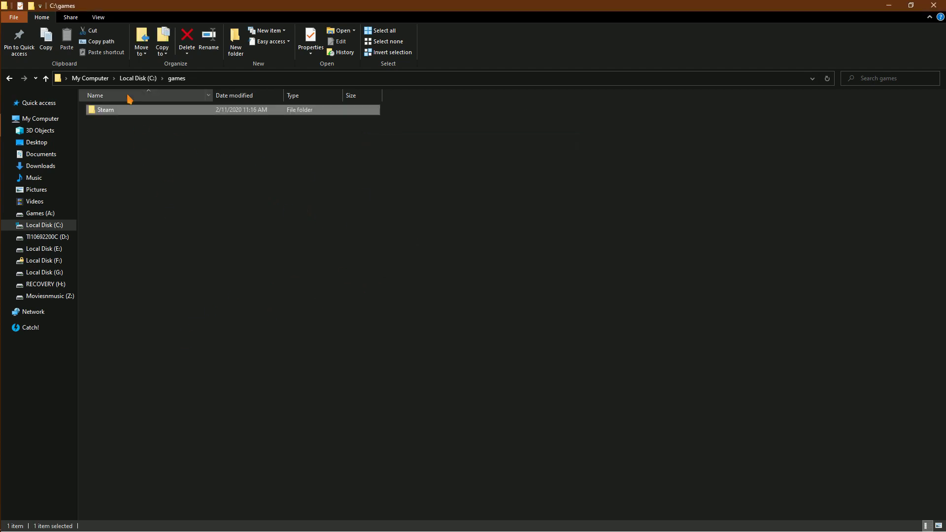
# Launch Steam.exe from its new location in C:\games\Steam
pyautogui.doubleClick(115, 106)
pyautogui.scroll(-8, 212, 225)
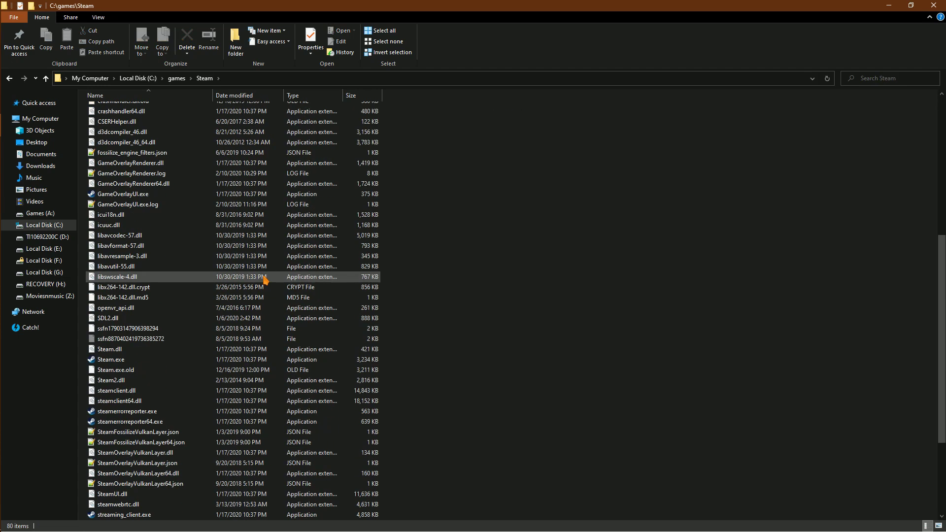
pyautogui.doubleClick(214, 359)
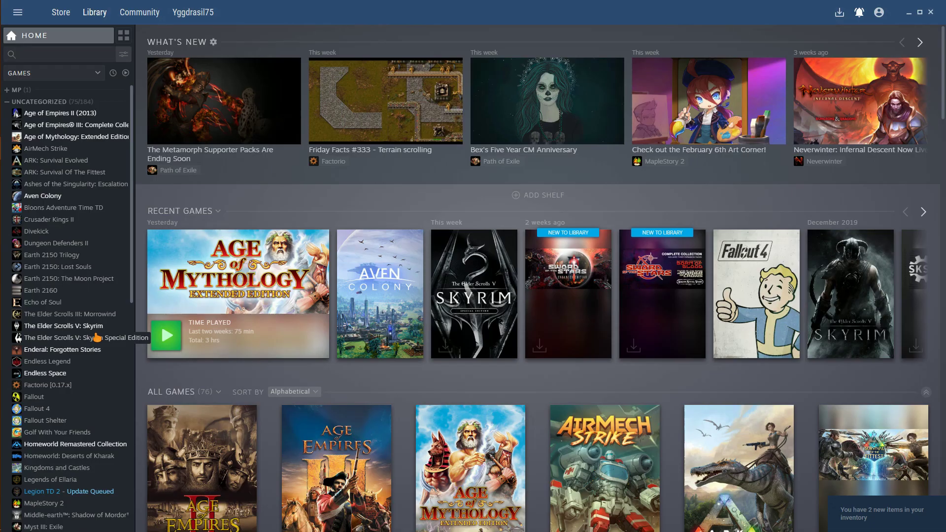
# Check the Steam library folders in the download settings, select the C:\games\Steam entry, and close the settings
pyautogui.click(17, 12)
pyautogui.click(37, 282)
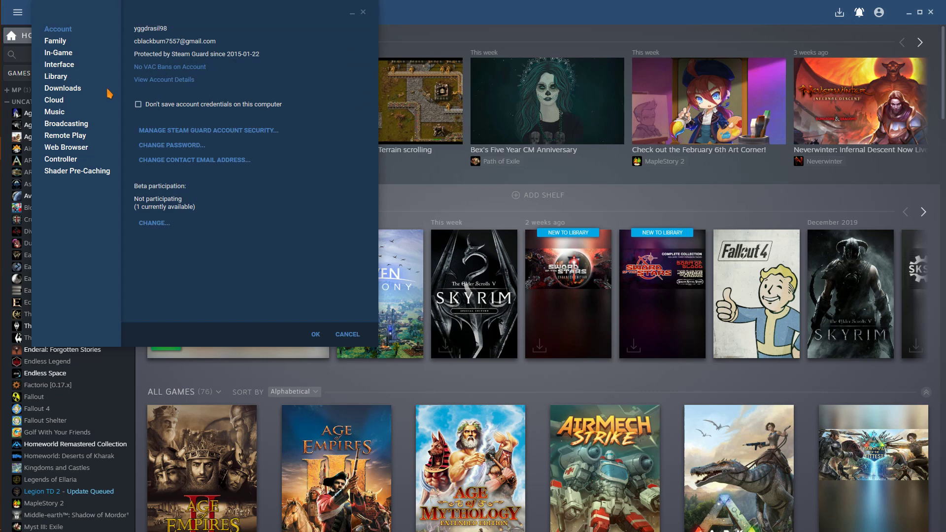
pyautogui.click(55, 90)
pyautogui.click(170, 247)
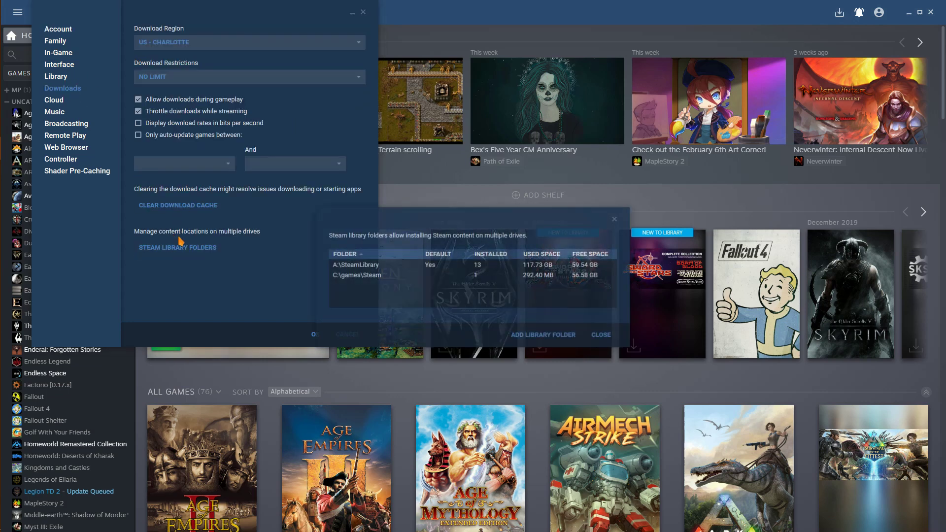
pyautogui.click(354, 280)
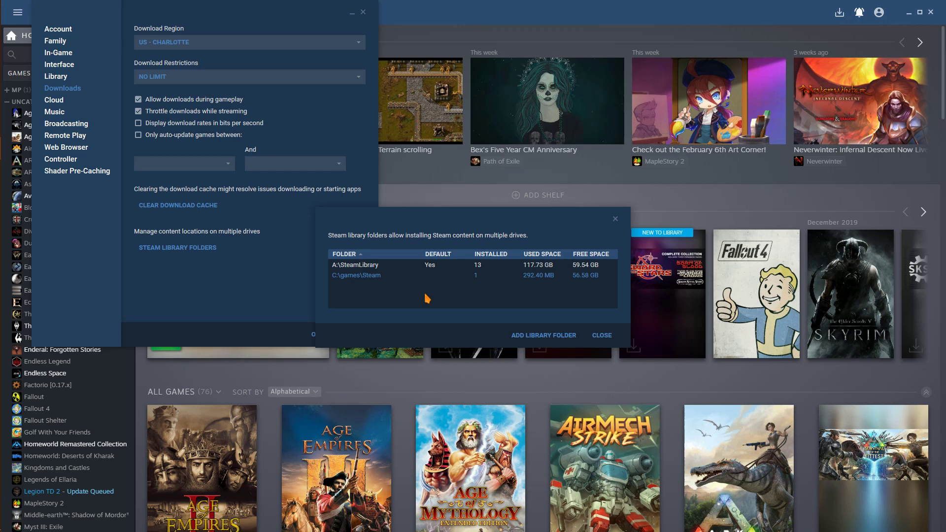
pyautogui.press('Escape')
pyautogui.press('Escape')
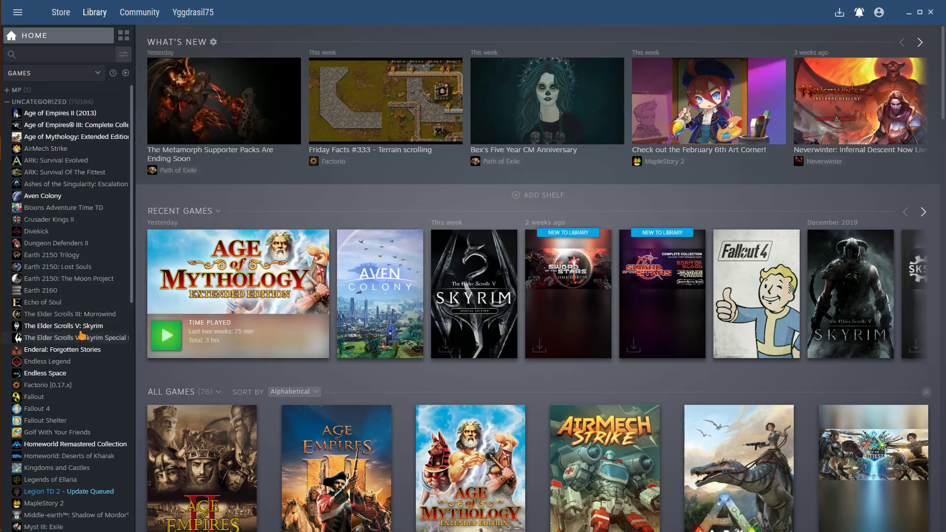
# Install The Elder Scrolls V: Skyrim Special Edition under D:\games and agree to its EULA
pyautogui.click(89, 338)
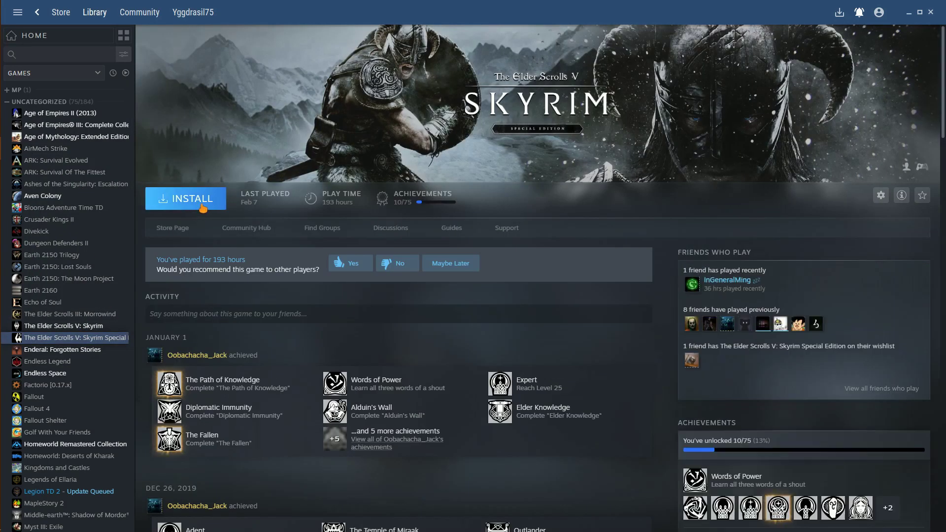
pyautogui.click(202, 207)
pyautogui.click(568, 319)
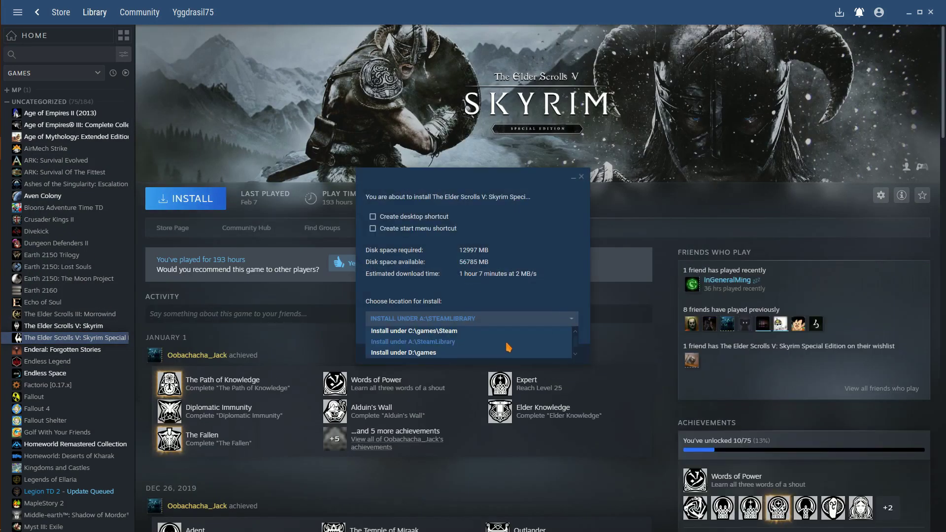
pyautogui.click(478, 353)
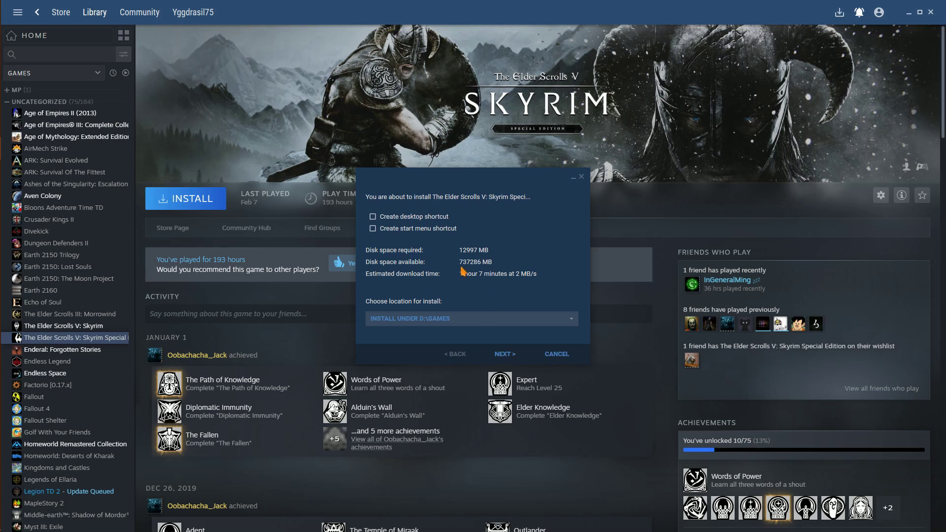
pyautogui.click(516, 360)
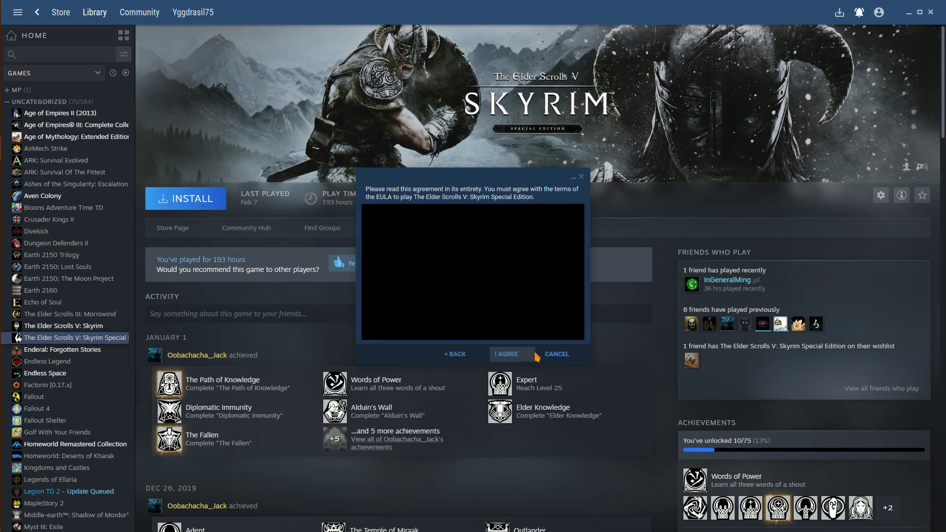
pyautogui.click(529, 355)
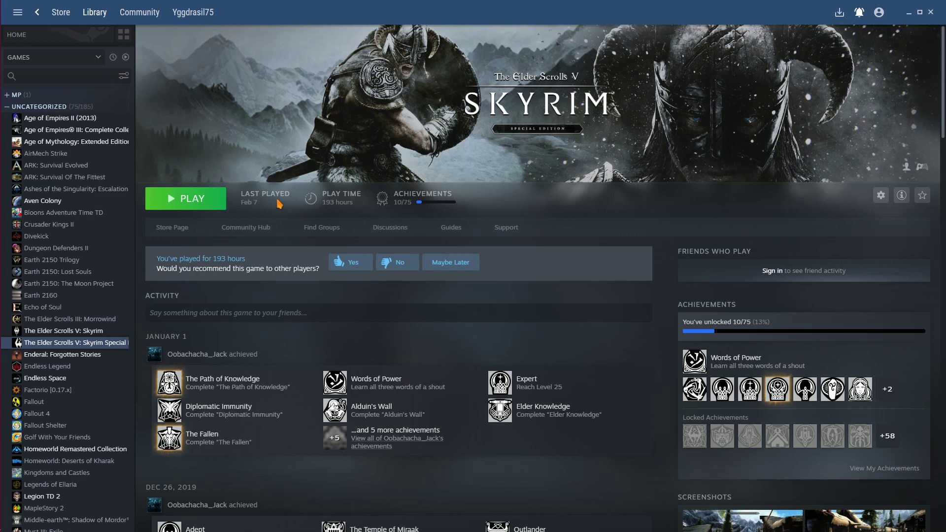
# Launch Skyrim Special Edition, accept the video hardware detection, and exit the game launcher
pyautogui.click(207, 200)
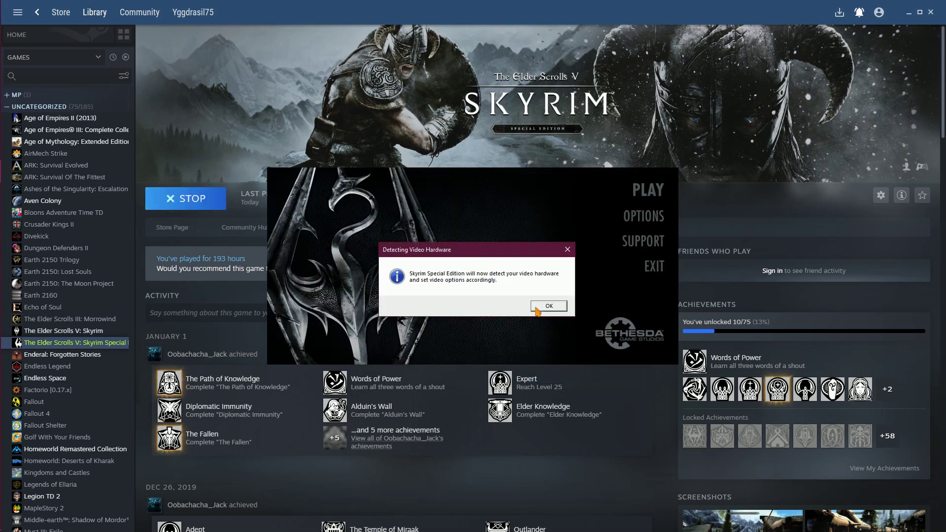
pyautogui.click(536, 308)
pyautogui.click(530, 307)
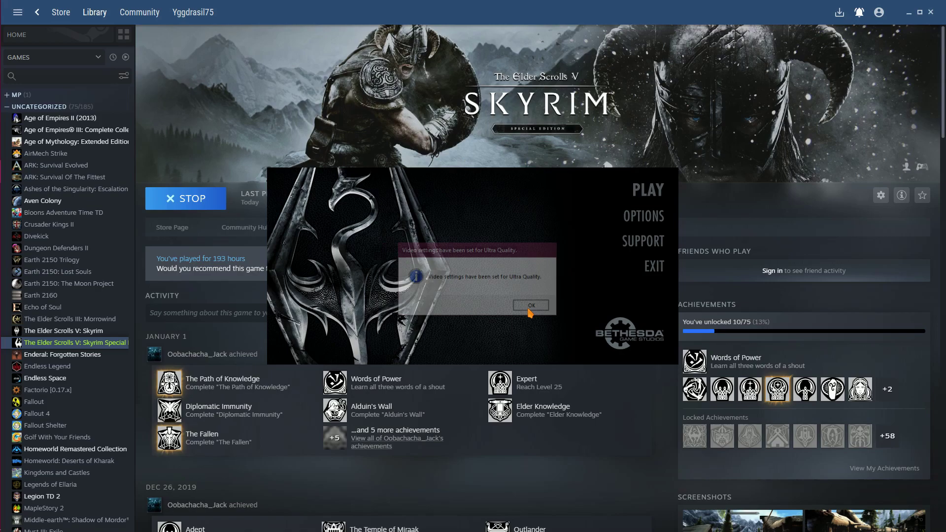
pyautogui.click(654, 266)
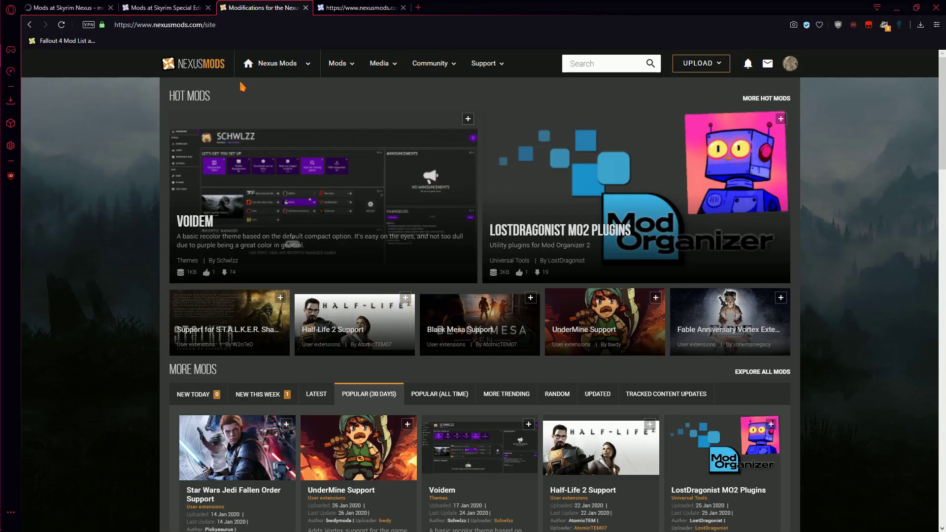
# Switch to the Opera browser and open the Vortex mod manager page from the Nexus Mods site's full mod list
pyautogui.hotkey('ctrl', 'l')
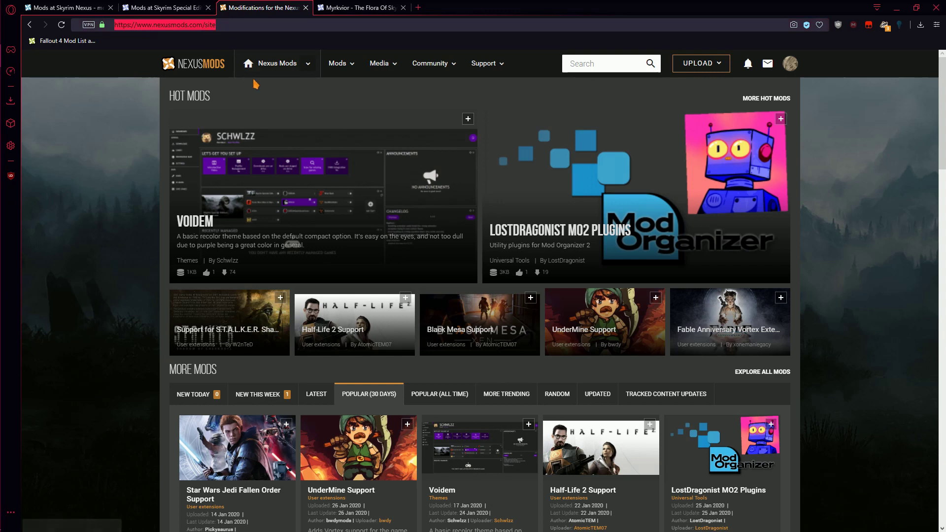
pyautogui.click(255, 85)
pyautogui.moveTo(353, 80)
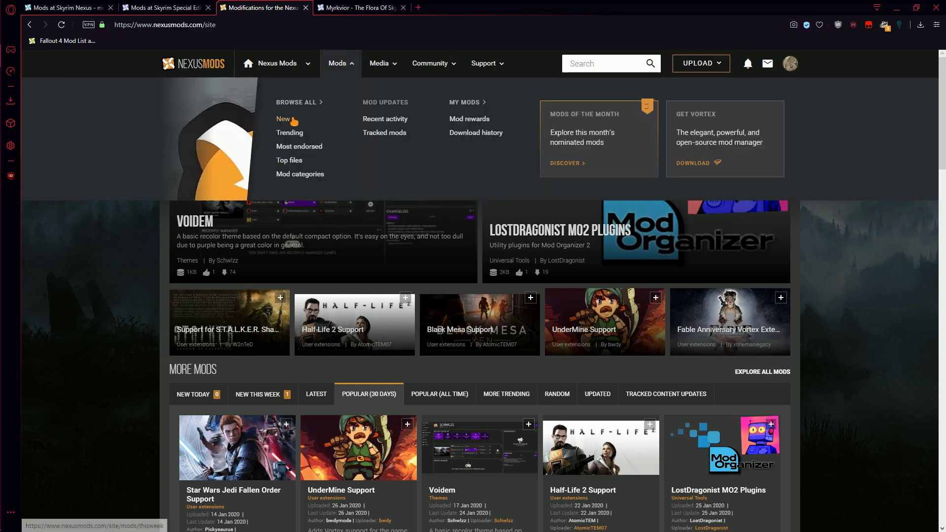
pyautogui.click(426, 296)
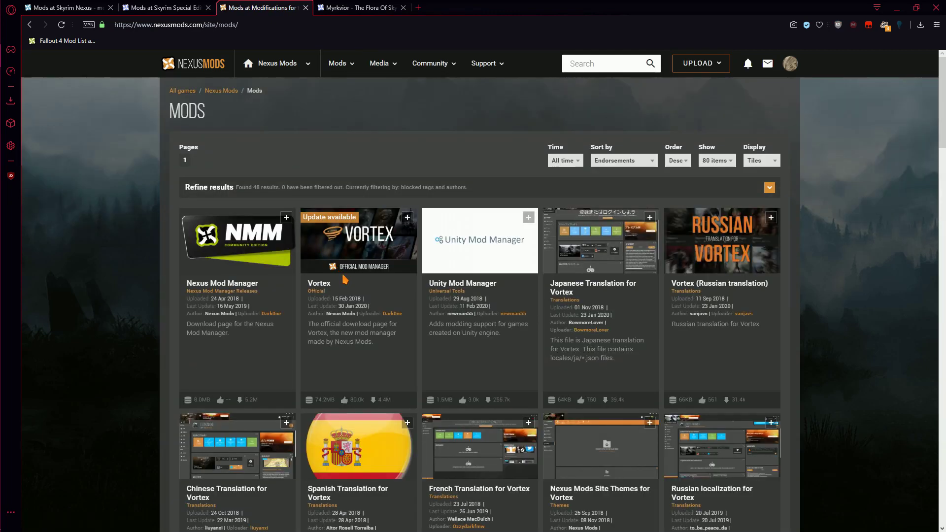
pyautogui.click(345, 267)
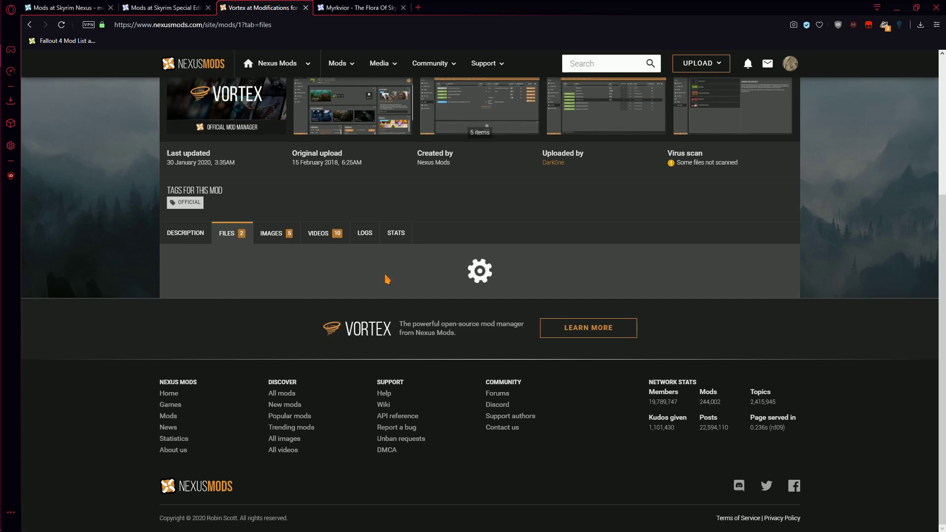
# Manually download the one-click Vortex installer from the main files and save it in the Downloads folder
pyautogui.scroll(-2, 404, 278)
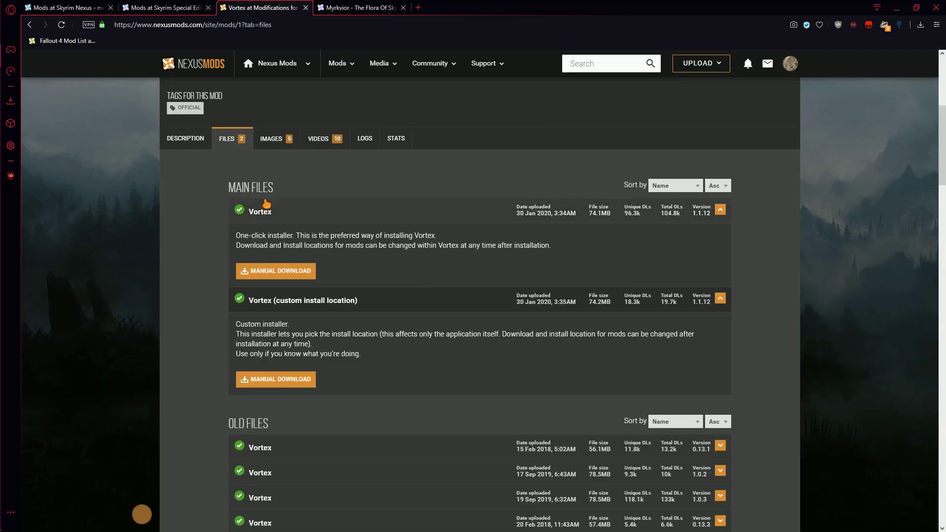
pyautogui.click(310, 276)
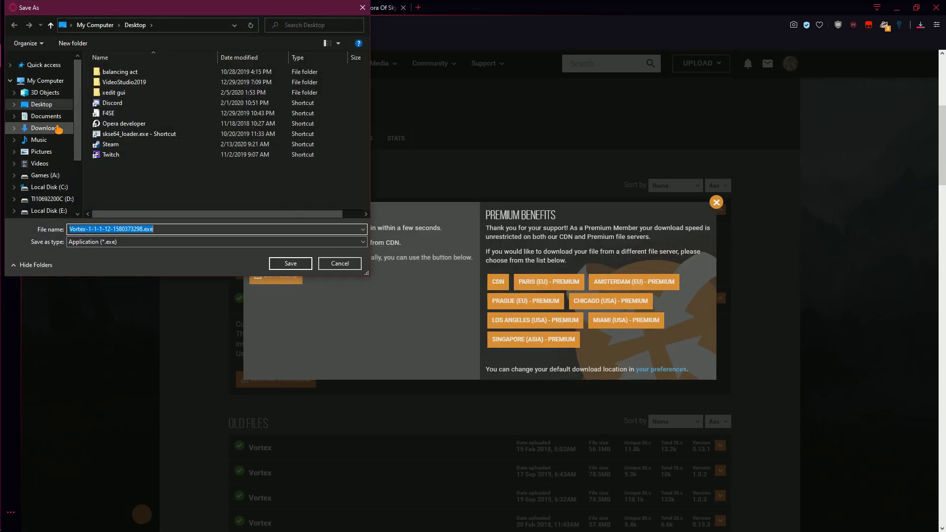
pyautogui.click(58, 130)
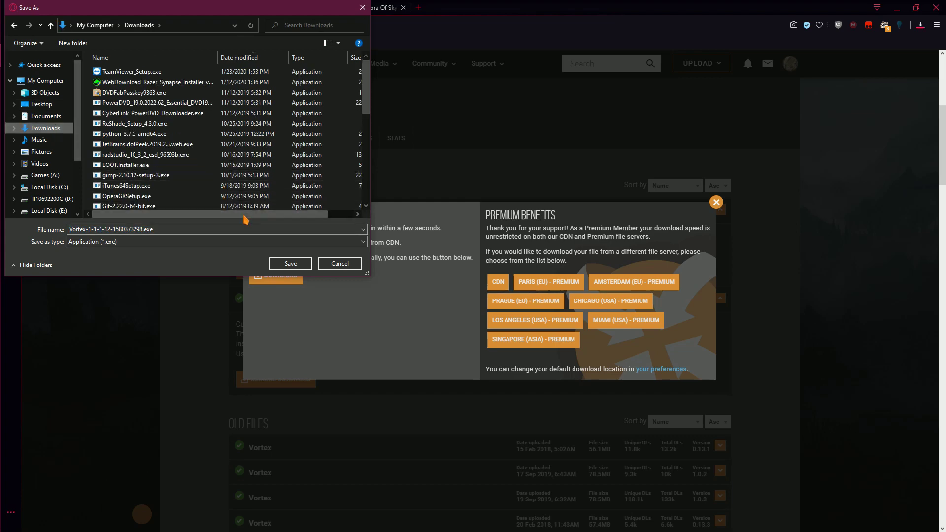
pyautogui.click(291, 264)
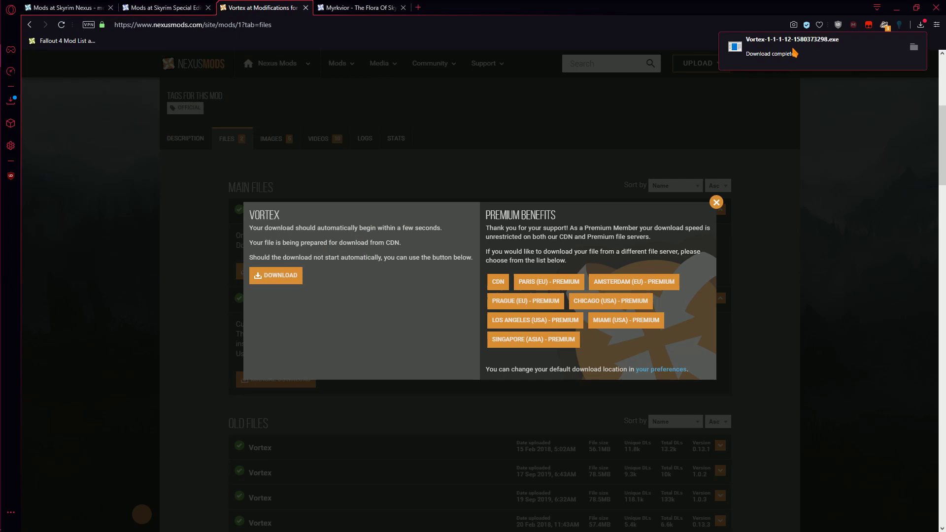
# Run the downloaded Vortex installer and authorise Vortex to access the Nexus Mods account
pyautogui.click(795, 53)
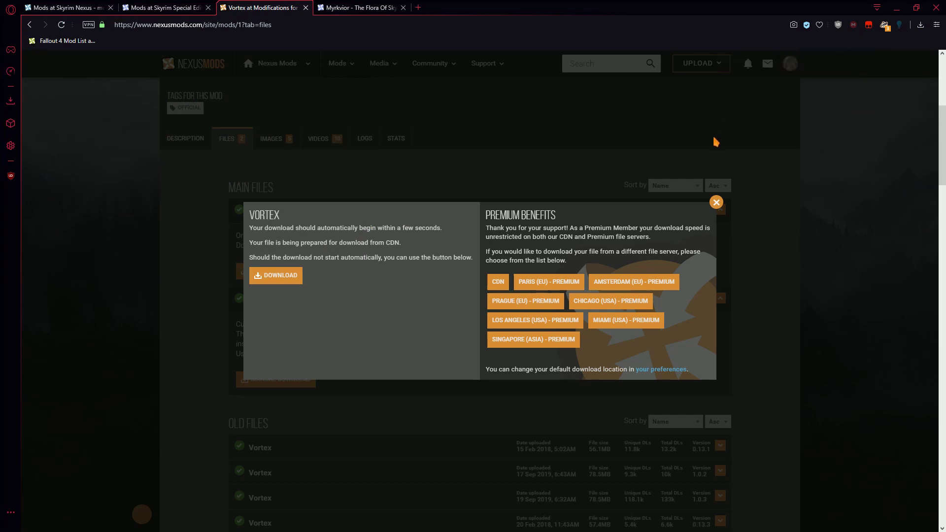
pyautogui.click(446, 329)
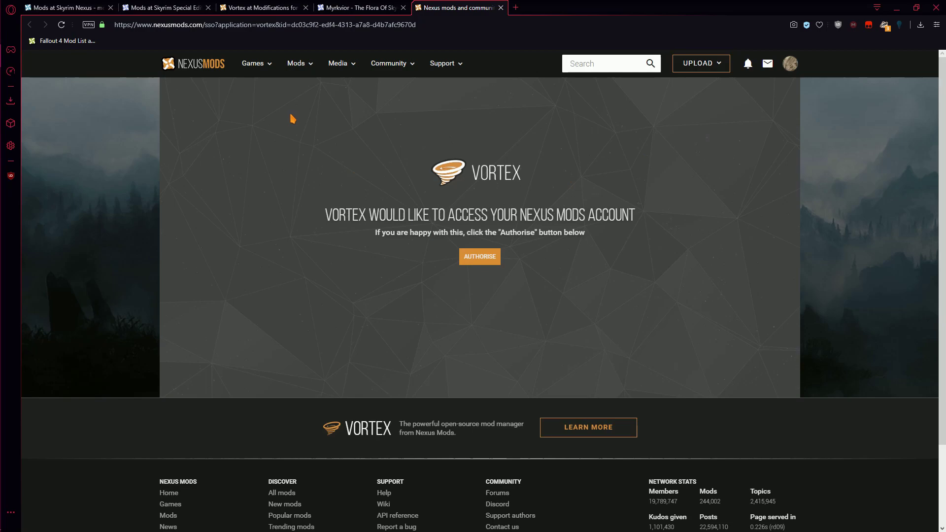
pyautogui.click(485, 257)
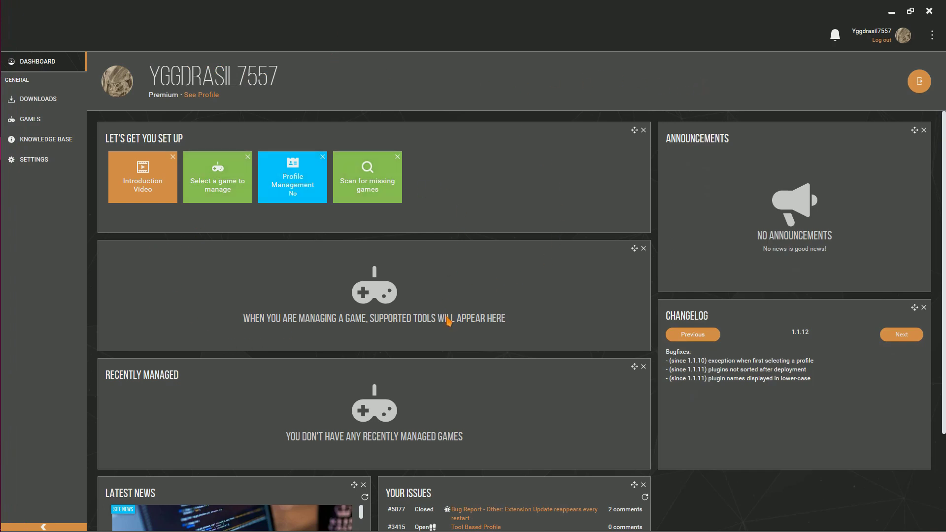
# Set Skyrim Special Edition as a managed game from Vortex's unmanaged games and check the managed games list
pyautogui.scroll(-2, 449, 320)
pyautogui.scroll(2, 471, 332)
pyautogui.click(30, 119)
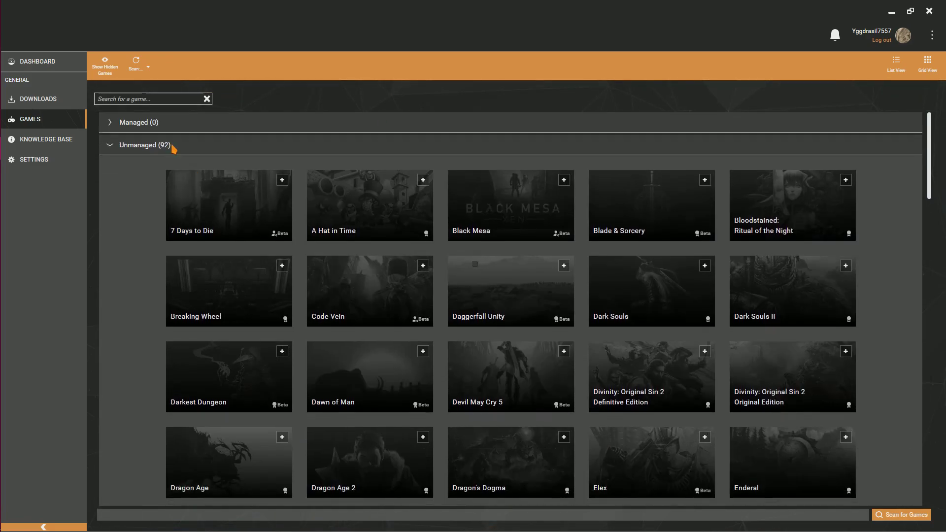
pyautogui.click(174, 147)
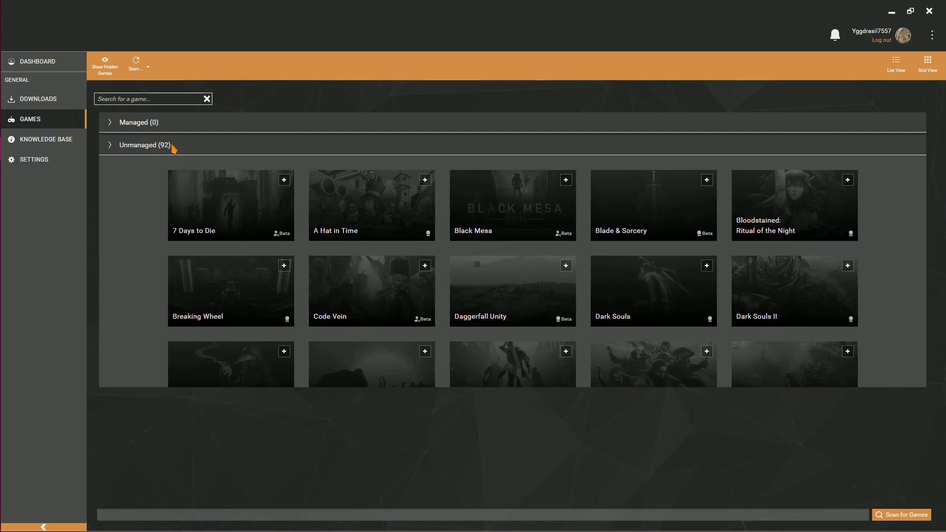
pyautogui.click(173, 147)
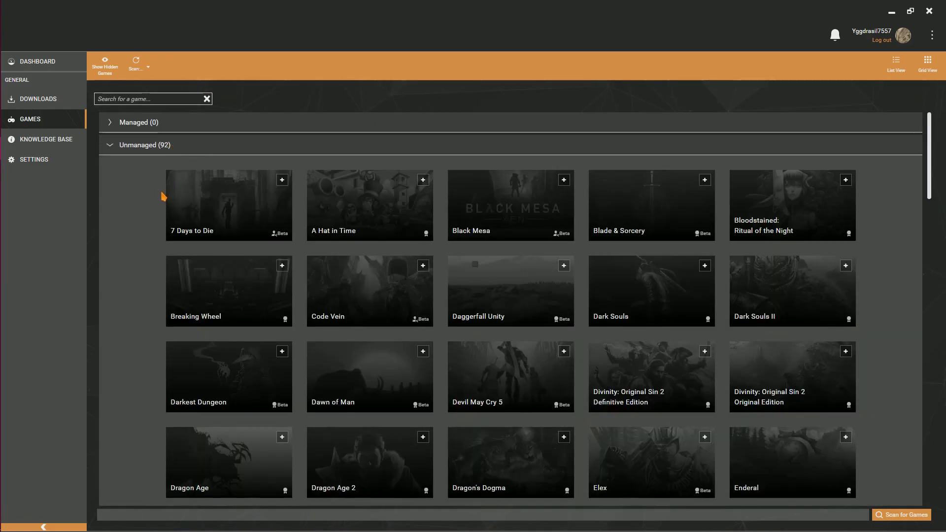
pyautogui.scroll(-6, 164, 194)
pyautogui.scroll(-6, 163, 196)
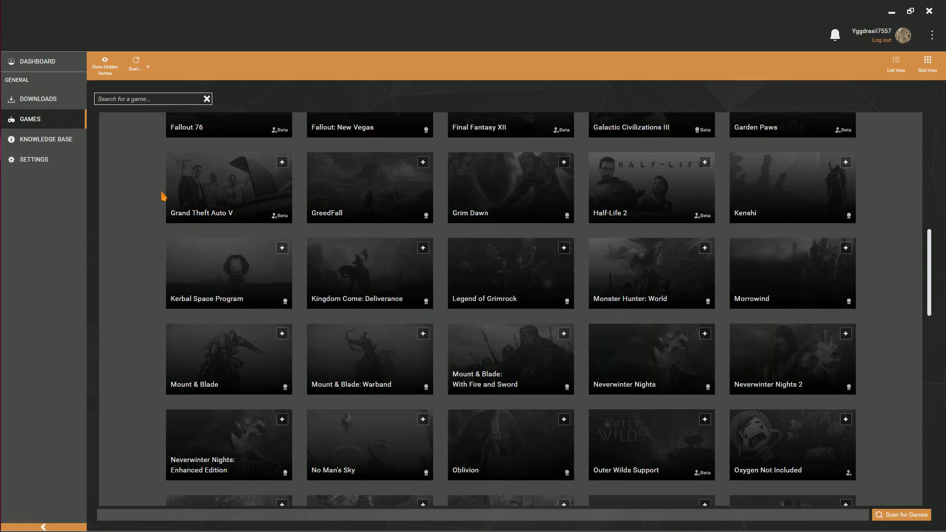
pyautogui.scroll(-6, 164, 196)
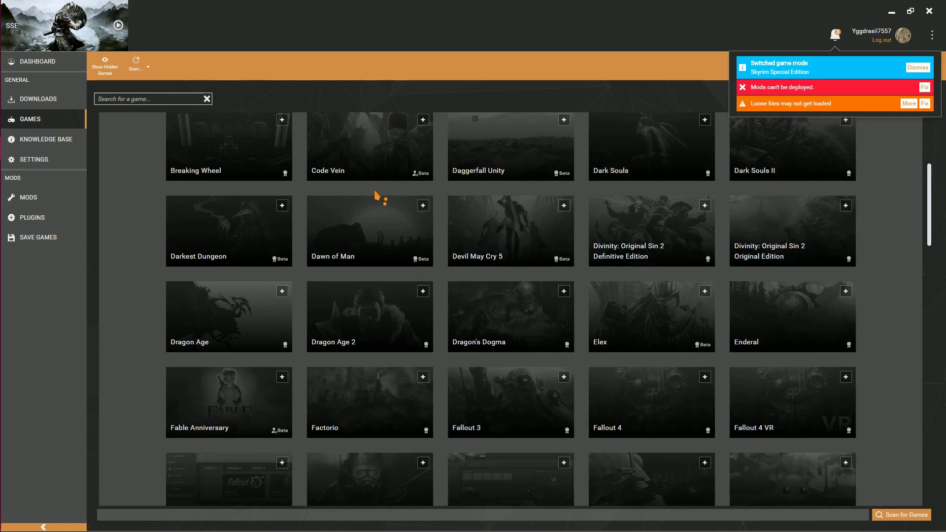
pyautogui.scroll(-12, 377, 196)
pyautogui.scroll(-10, 378, 196)
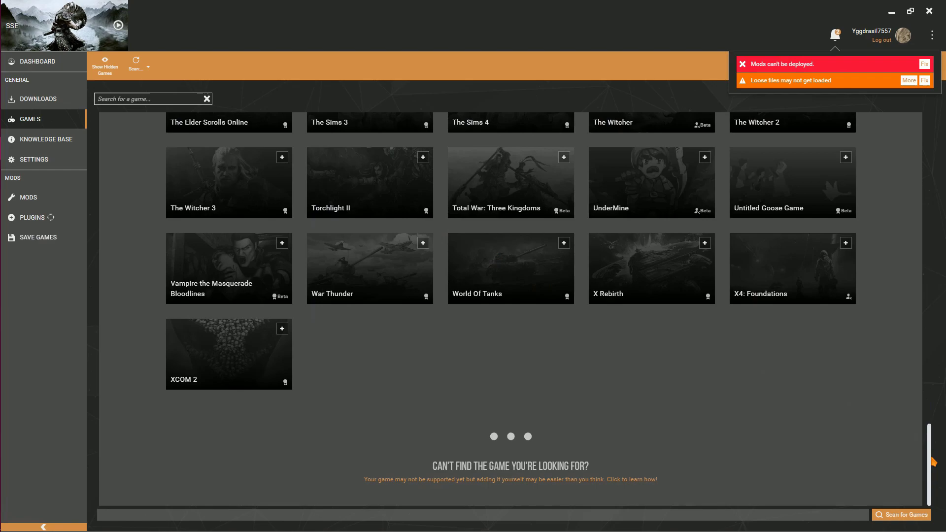
pyautogui.moveTo(926, 456); pyautogui.dragTo(893, 152)
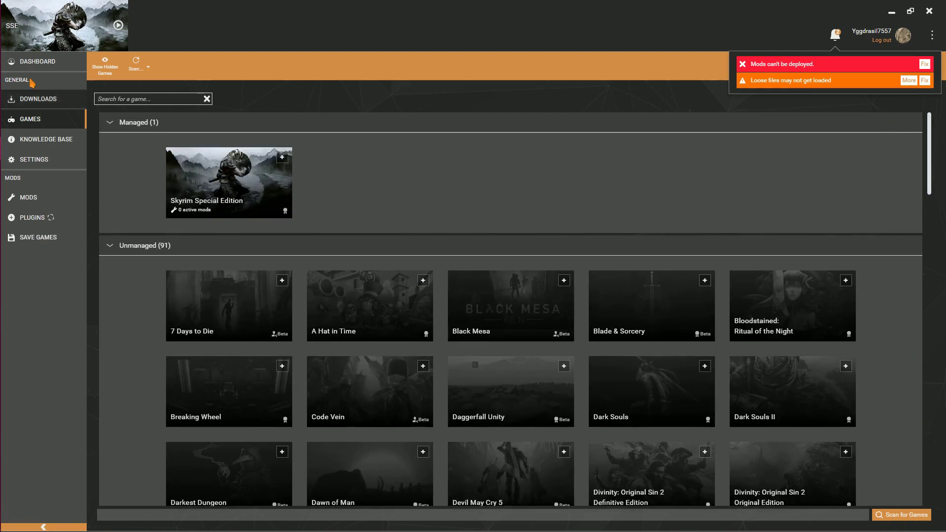
# Resolve Vortex's deployment problem by applying the suggested mod staging folder D:\Vortex Mods\{game} for Skyrim Special Edition
pyautogui.click(25, 61)
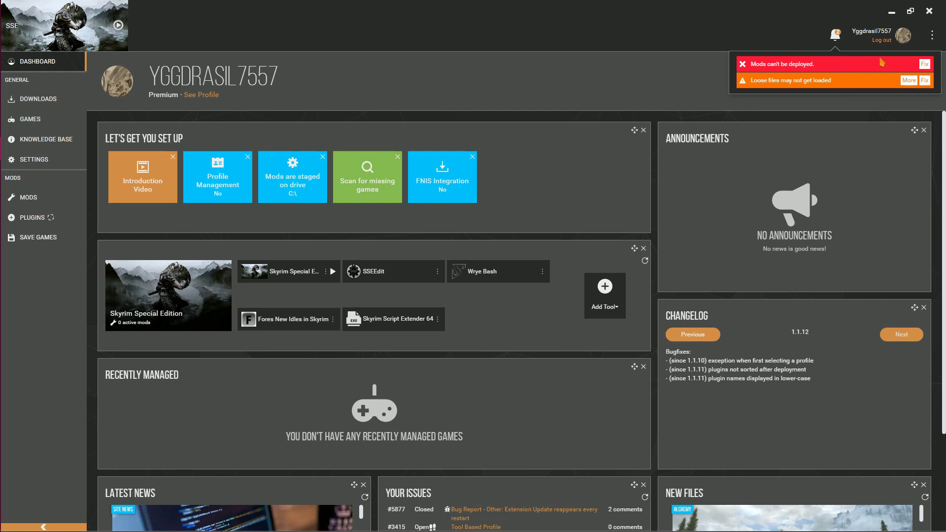
pyautogui.click(925, 65)
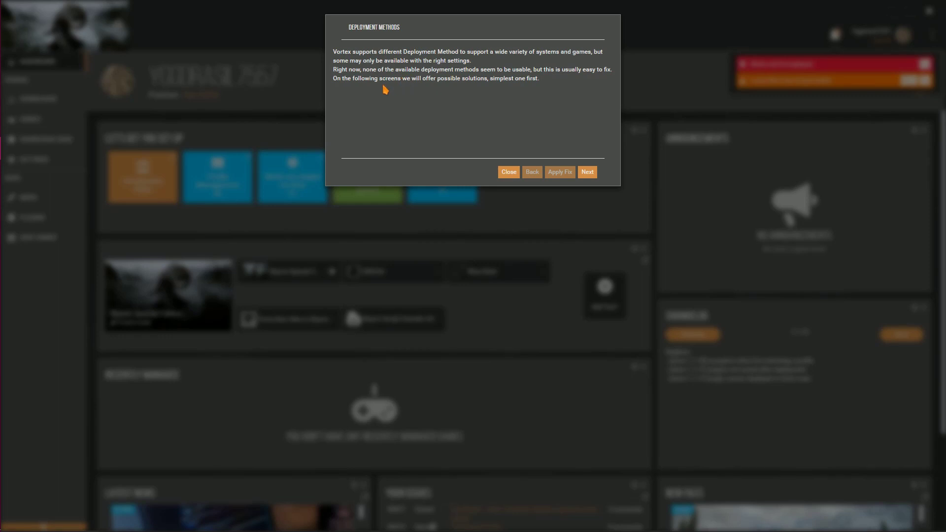
pyautogui.click(587, 172)
pyautogui.click(586, 178)
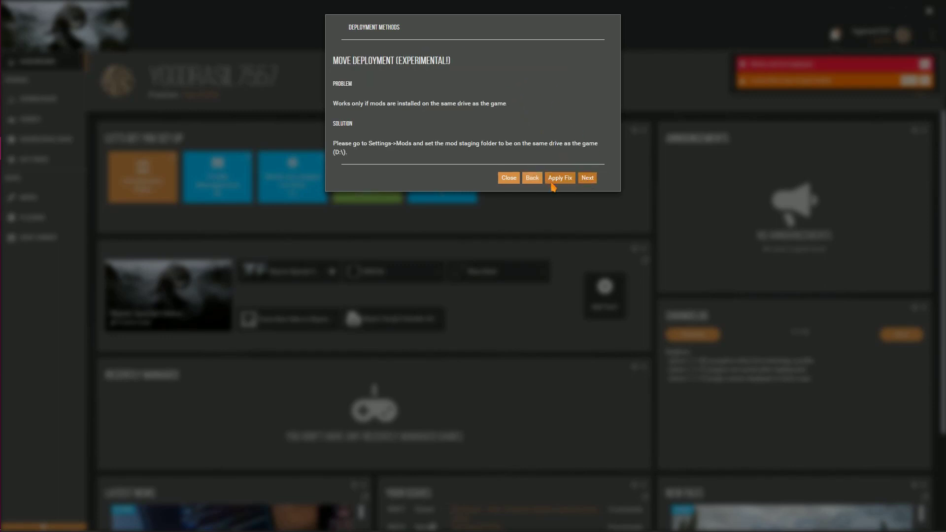
pyautogui.click(560, 180)
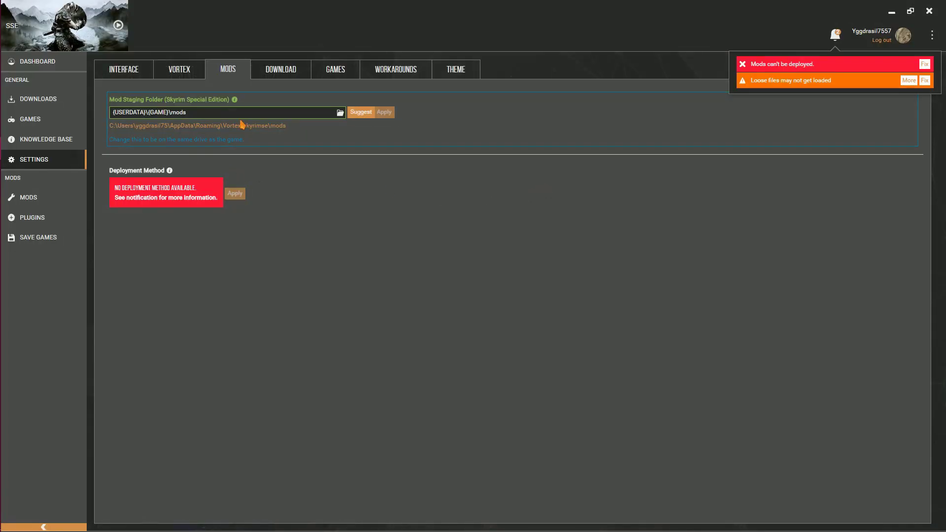
pyautogui.click(363, 112)
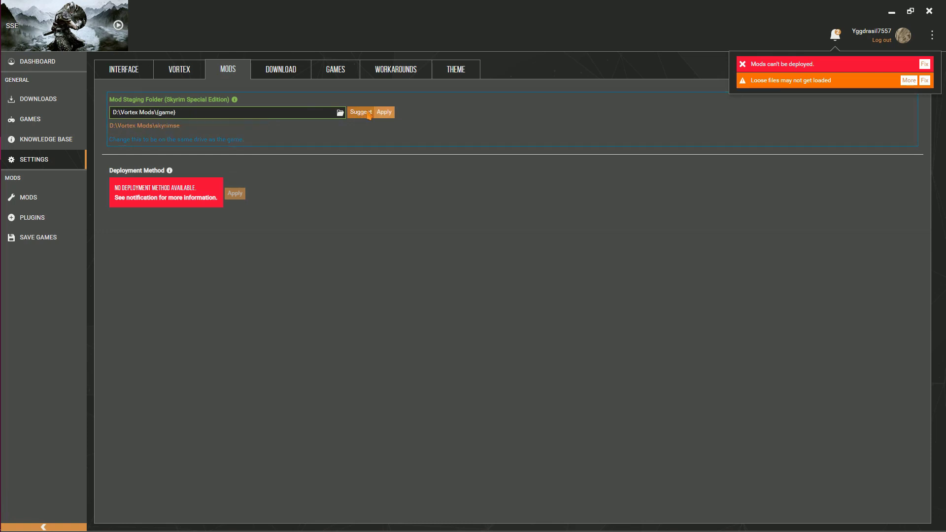
pyautogui.click(390, 114)
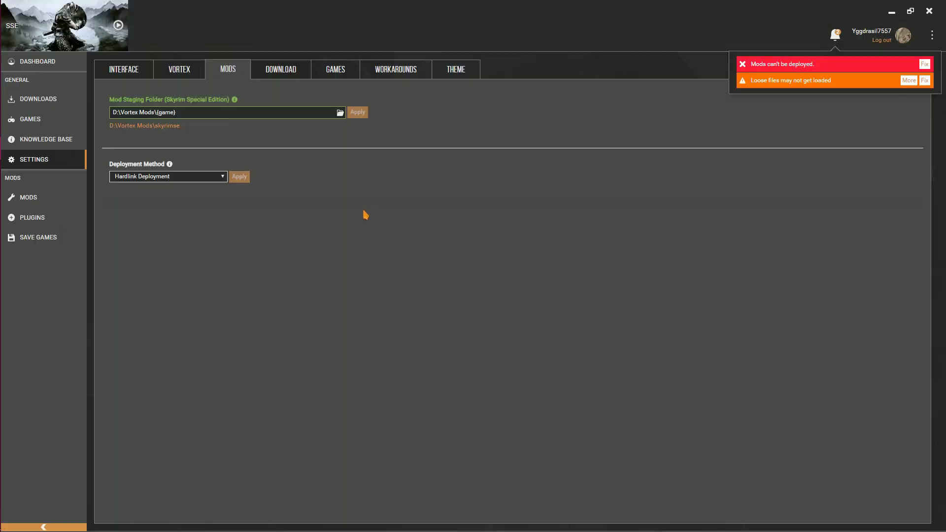
# Review the available deployment methods for Skyrim Special Edition, keeping Hardlink Deployment selected
pyautogui.click(199, 177)
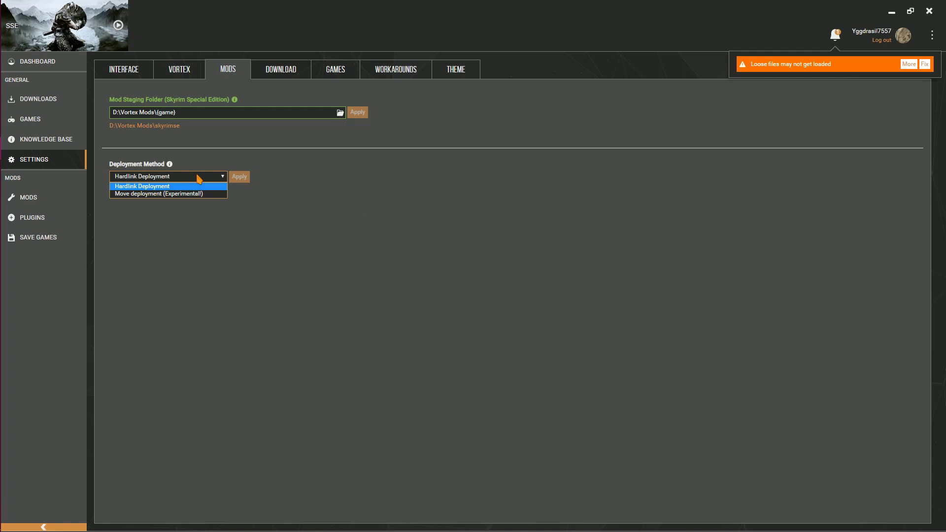
pyautogui.click(199, 177)
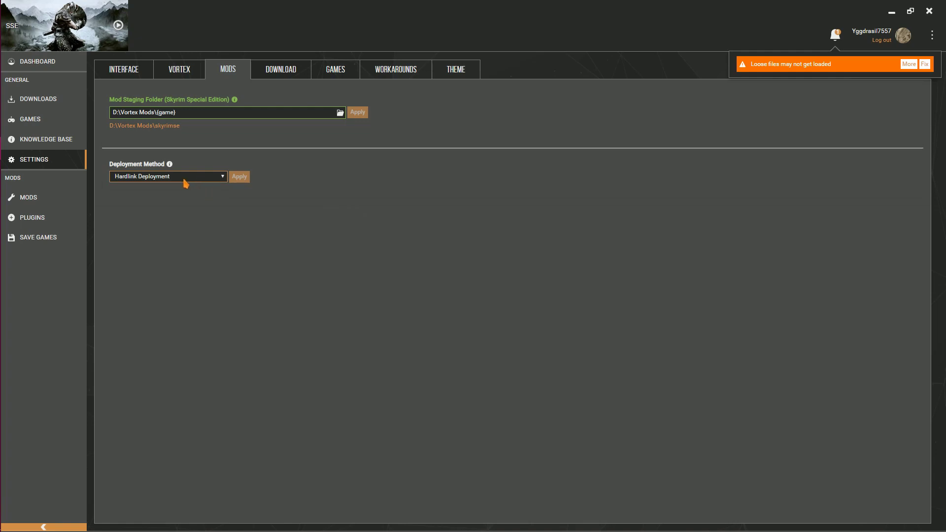
pyautogui.click(185, 181)
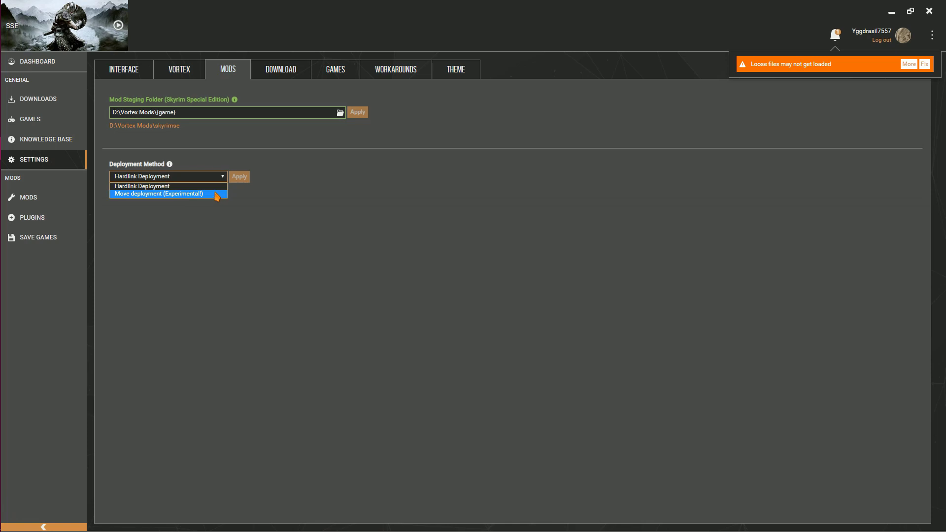
pyautogui.click(175, 141)
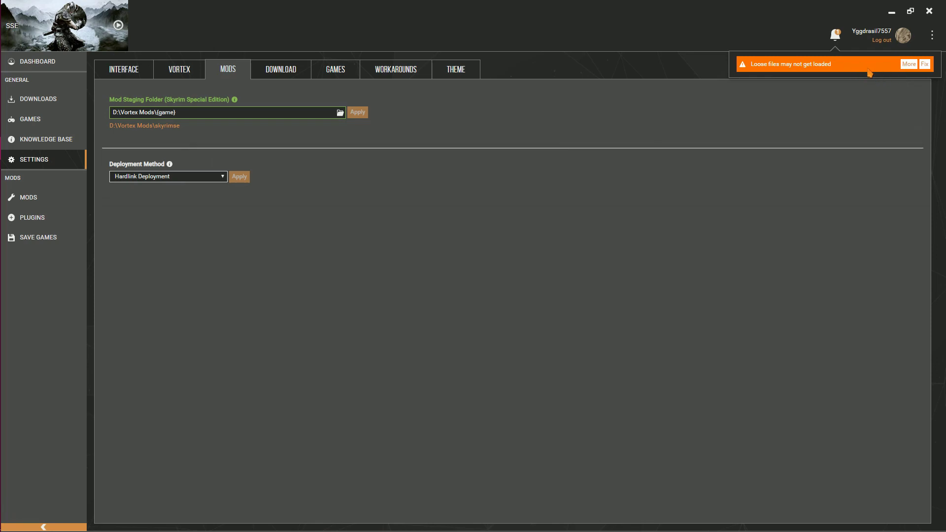
# Apply the fix for the loose files notification and enable Profile Management among the dashboard's setup items
pyautogui.click(924, 64)
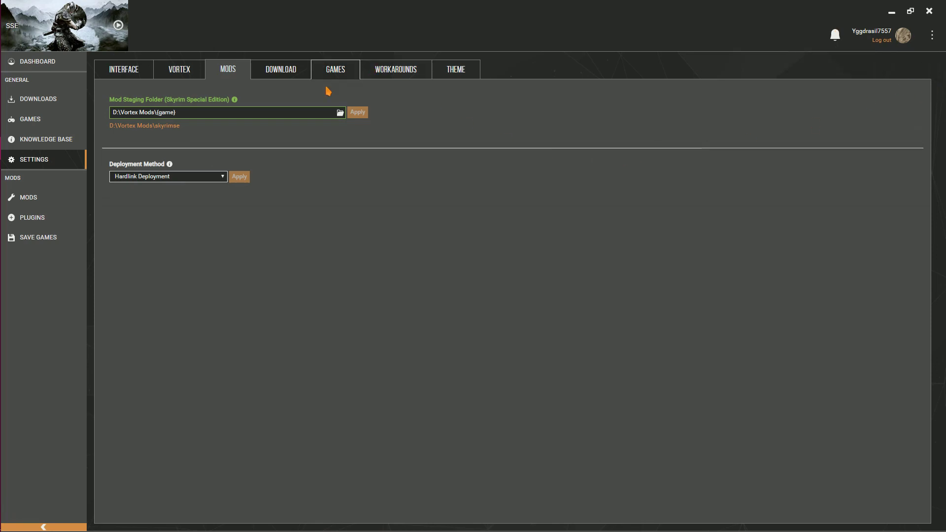
pyautogui.click(37, 61)
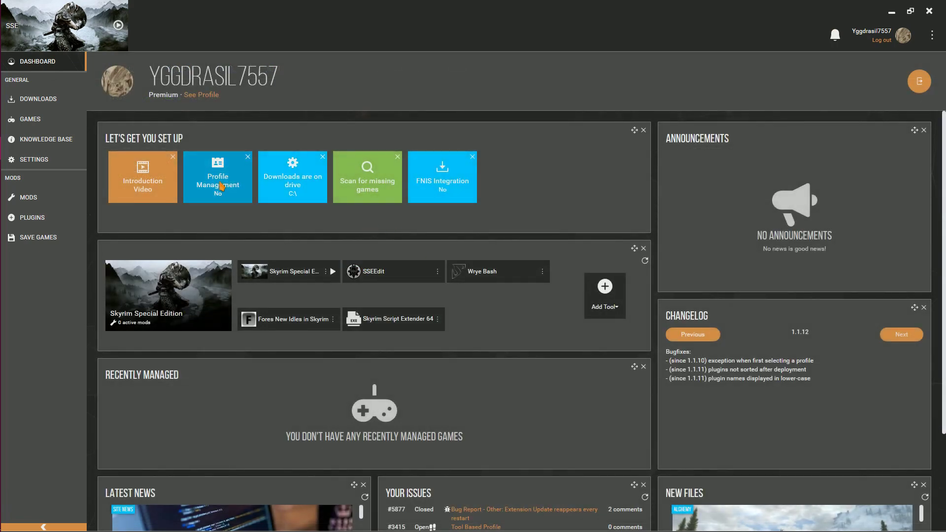
pyautogui.click(220, 186)
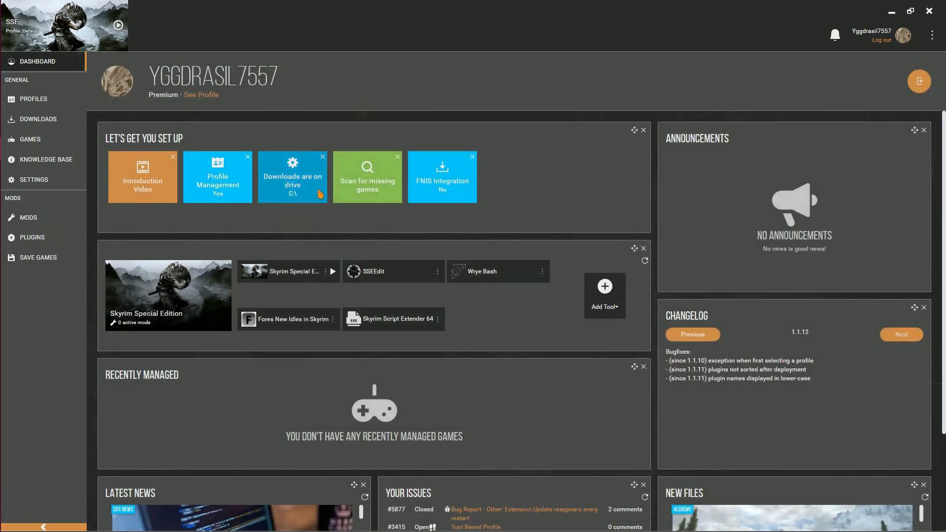
# Create a folder named Vortex Downloads on the D: drive and set it as Vortex's download folder
pyautogui.click(321, 195)
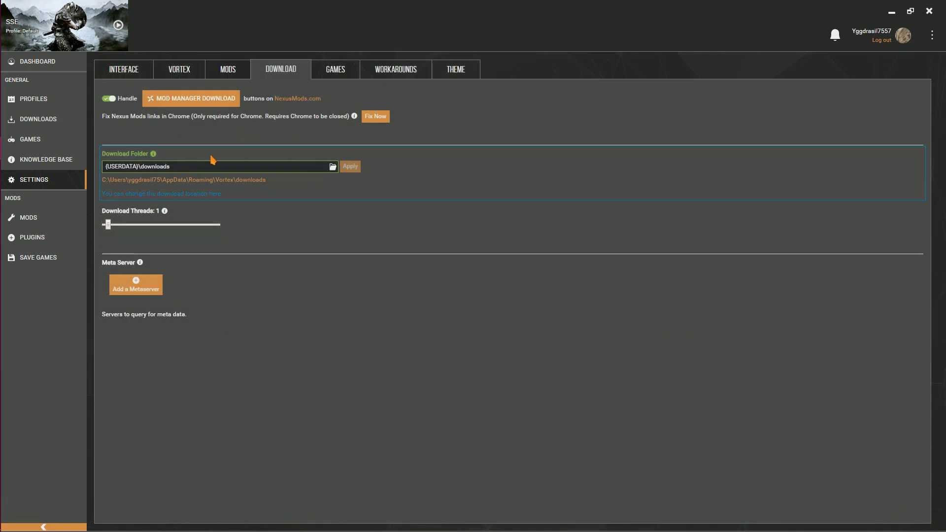
pyautogui.click(213, 159)
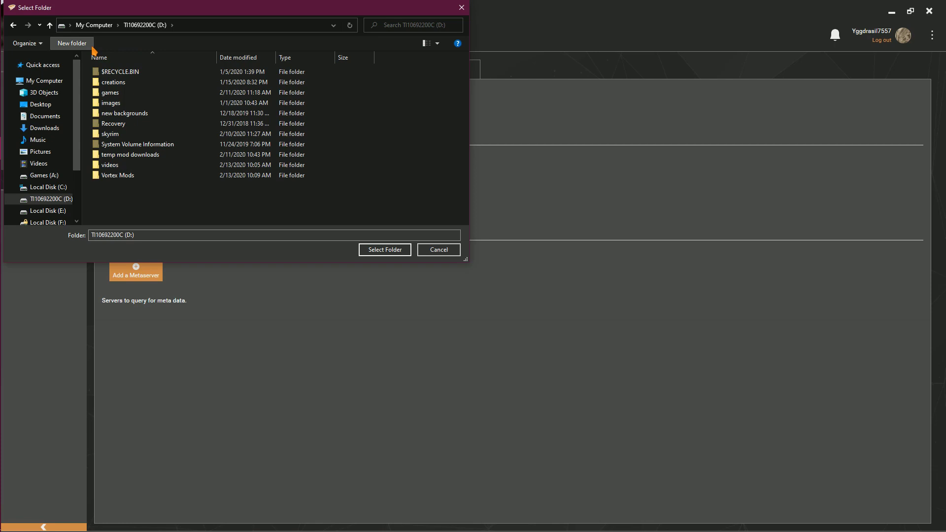
pyautogui.click(92, 48)
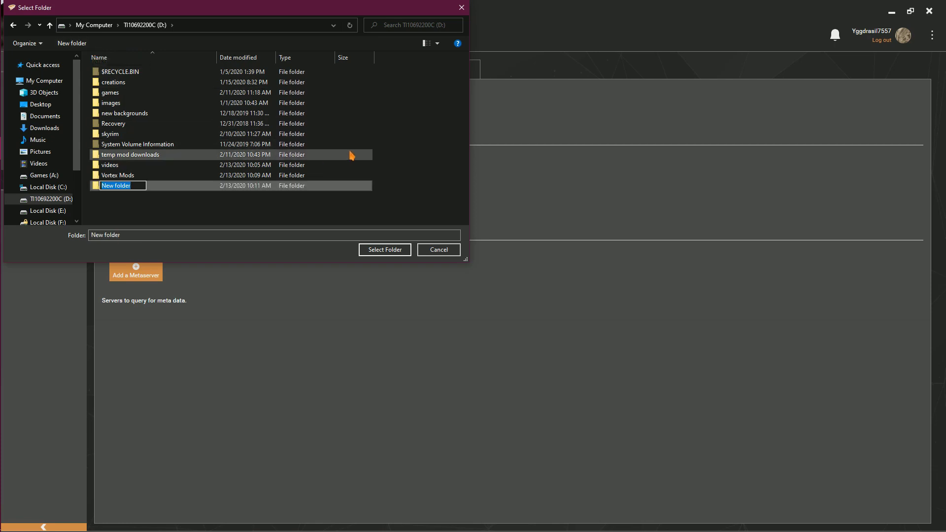
pyautogui.write('Vortex Downloads')
pyautogui.press('Return')
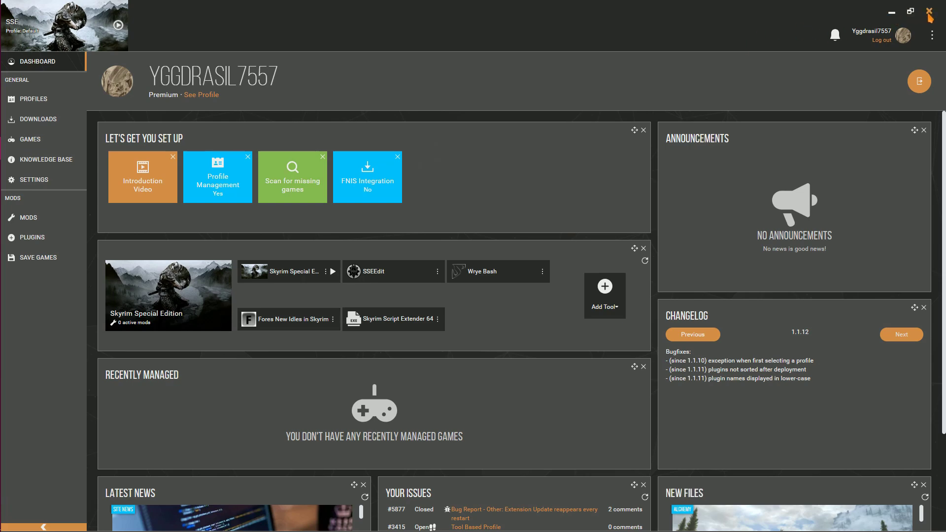
# Close Vortex and open D:\games\steamapps\common\Skyrim Special Edition in File Explorer
pyautogui.click(930, 12)
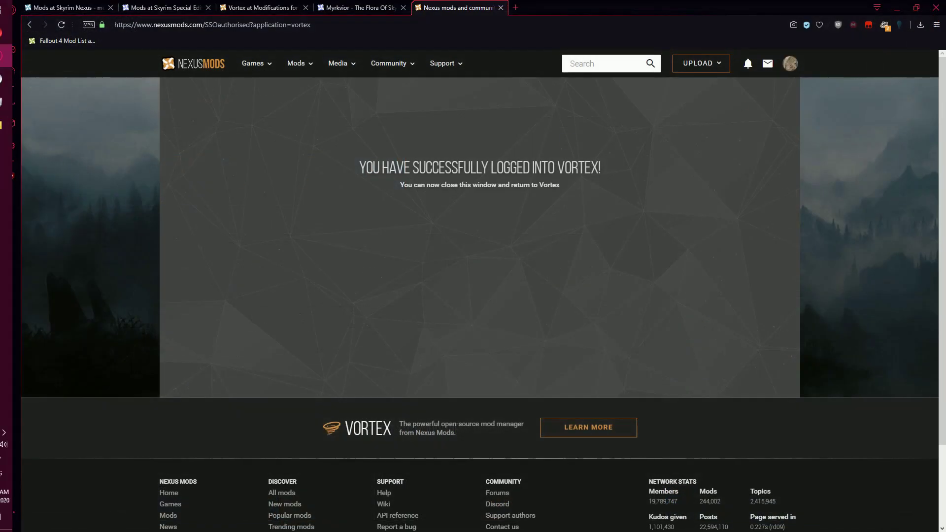
pyautogui.click(4, 125)
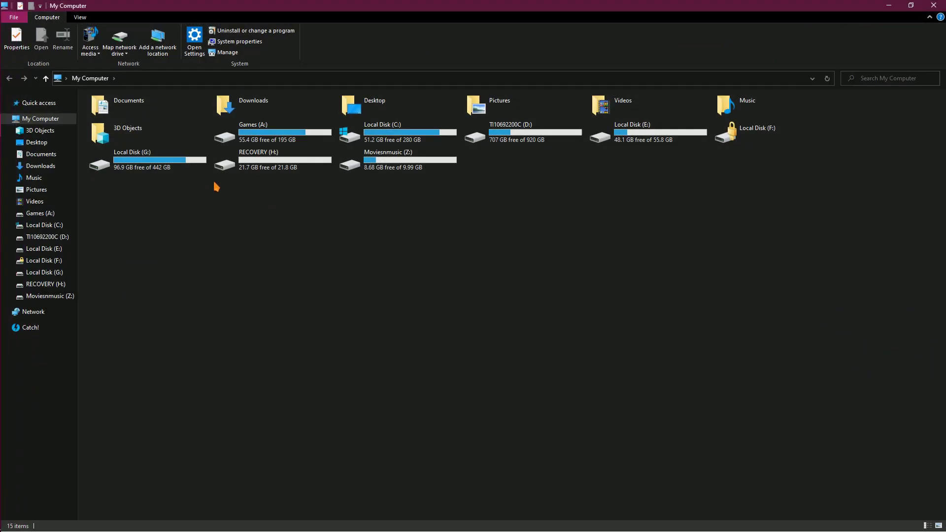
pyautogui.doubleClick(481, 137)
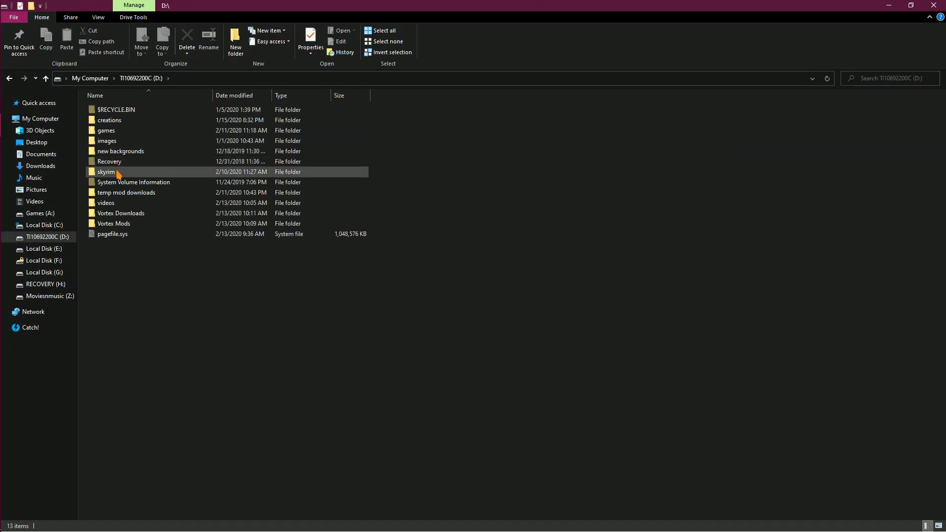
pyautogui.doubleClick(127, 131)
pyautogui.click(177, 109)
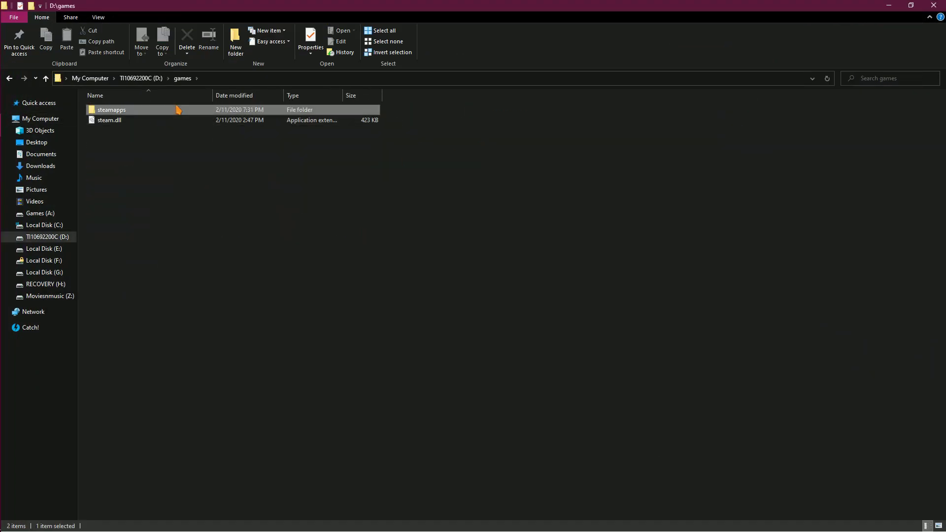
pyautogui.doubleClick(177, 109)
pyautogui.doubleClick(176, 109)
pyautogui.doubleClick(178, 110)
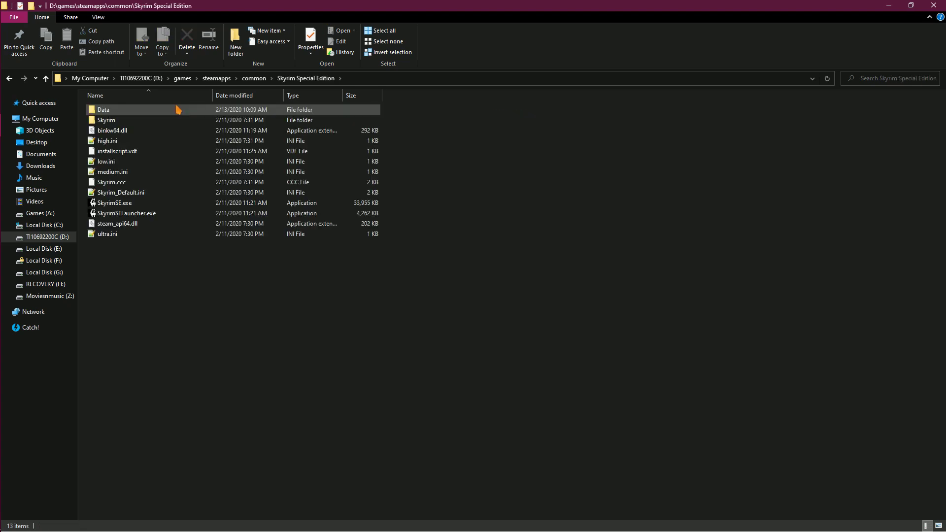
# Copy binkw64.dll, steam_api64.dll, SkyrimSELauncher.exe and SkyrimSE.exe from the Skyrim Special Edition folder
pyautogui.click(175, 131)
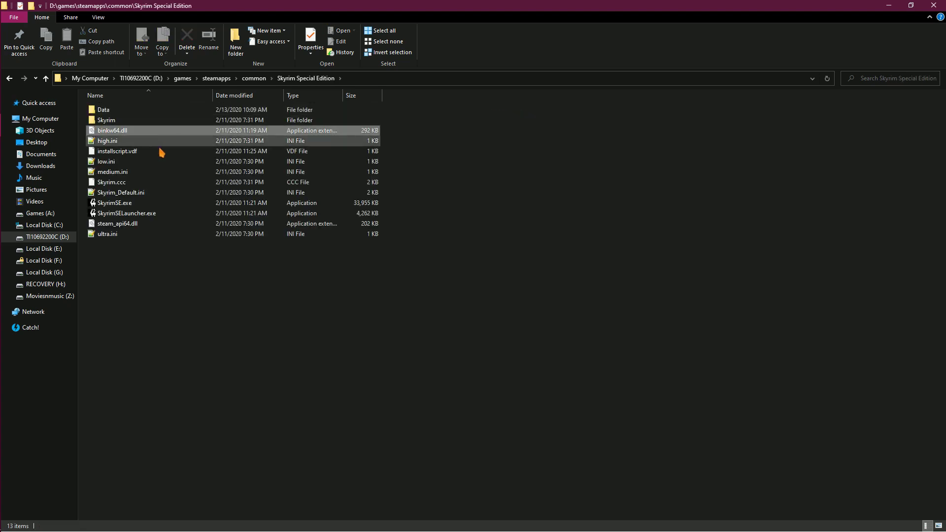
pyautogui.keyDown('ctrl'); pyautogui.click(148, 223); pyautogui.keyUp('ctrl')
pyautogui.keyDown('ctrl'); pyautogui.click(163, 213); pyautogui.keyUp('ctrl')
pyautogui.keyDown('ctrl'); pyautogui.click(165, 204); pyautogui.keyUp('ctrl')
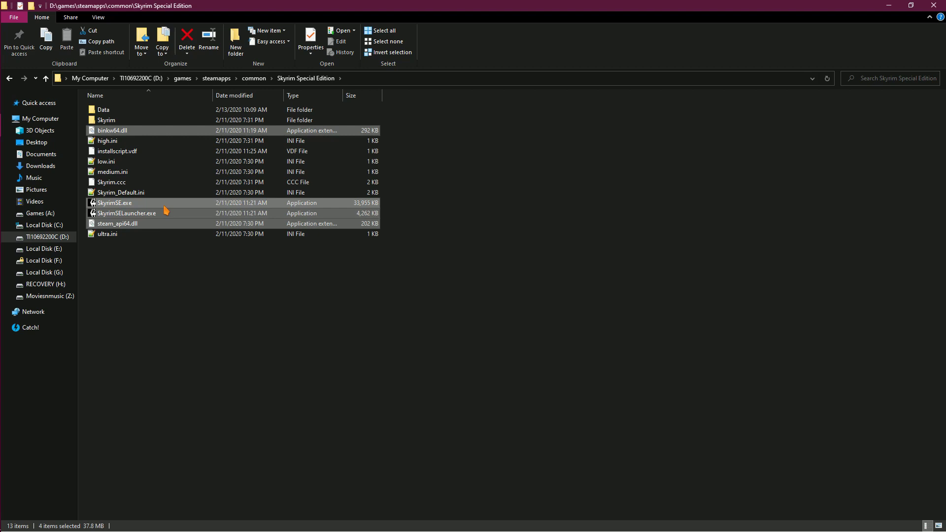
pyautogui.hotkey('ctrl', 'c')
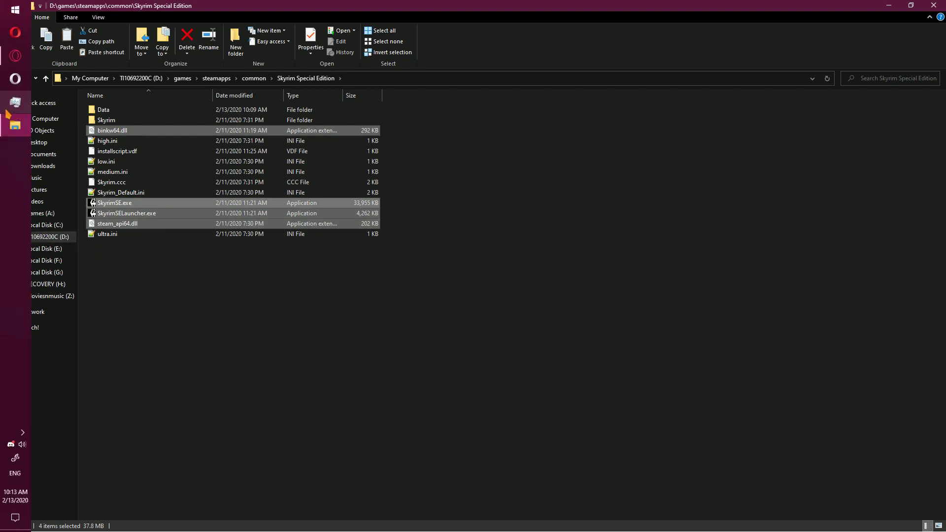
# Open a second File Explorer window beside the game folder and browse to D:\Vortex Mods\skyrimse
pyautogui.middleClick(15, 125)
pyautogui.press('super+Right')
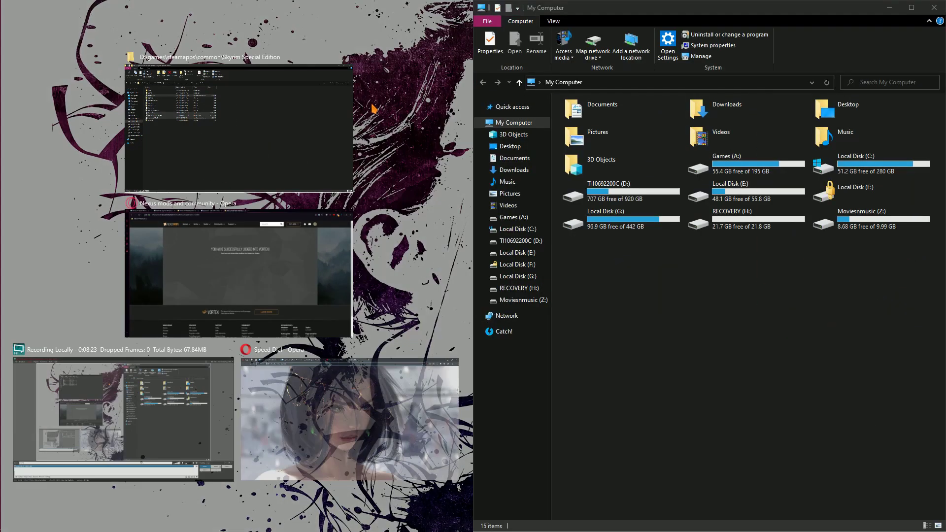
pyautogui.click(239, 128)
pyautogui.click(641, 202)
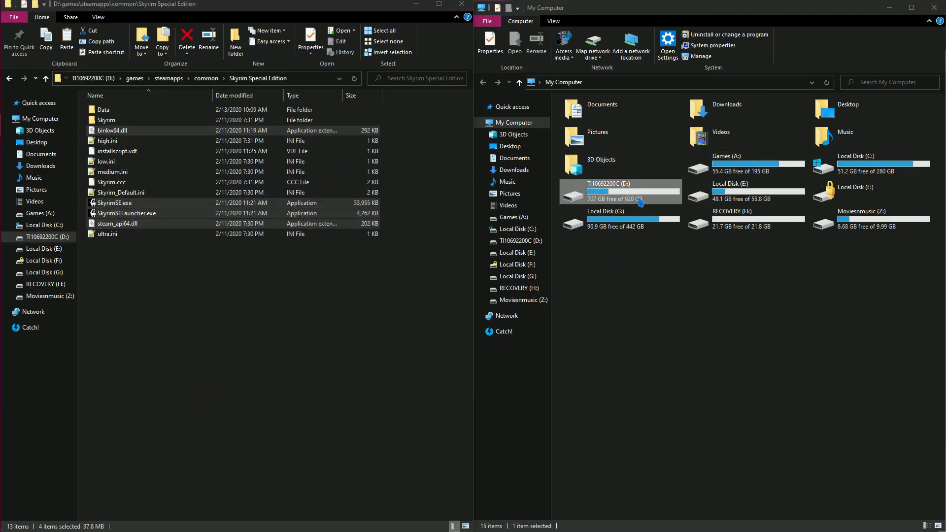
pyautogui.doubleClick(641, 202)
pyautogui.doubleClick(634, 279)
pyautogui.doubleClick(664, 189)
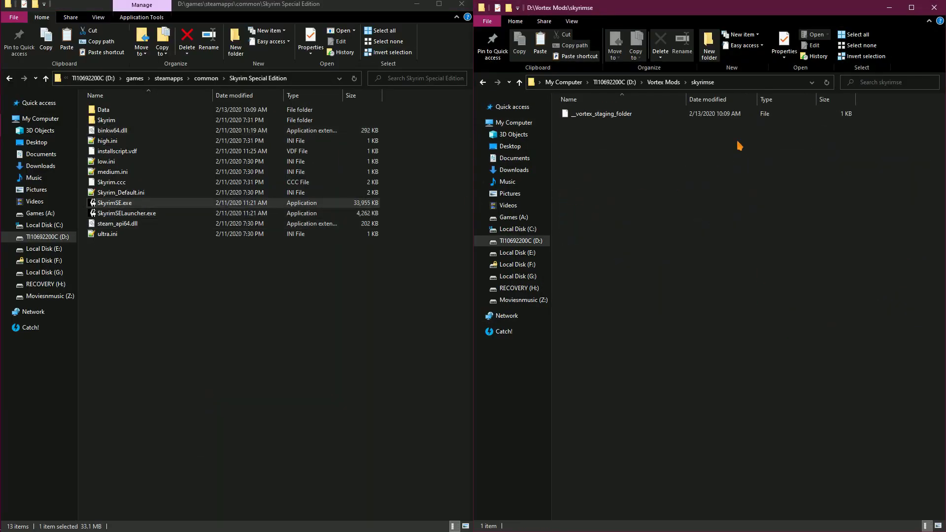
# Check the product version of SkyrimSE.exe in its detailed file properties
pyautogui.click(176, 205)
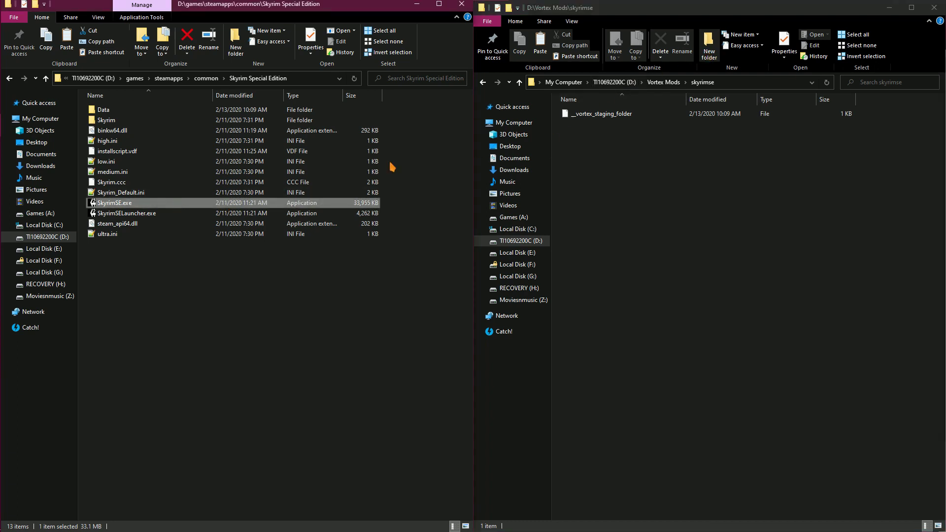
pyautogui.rightClick(212, 206)
pyautogui.click(269, 436)
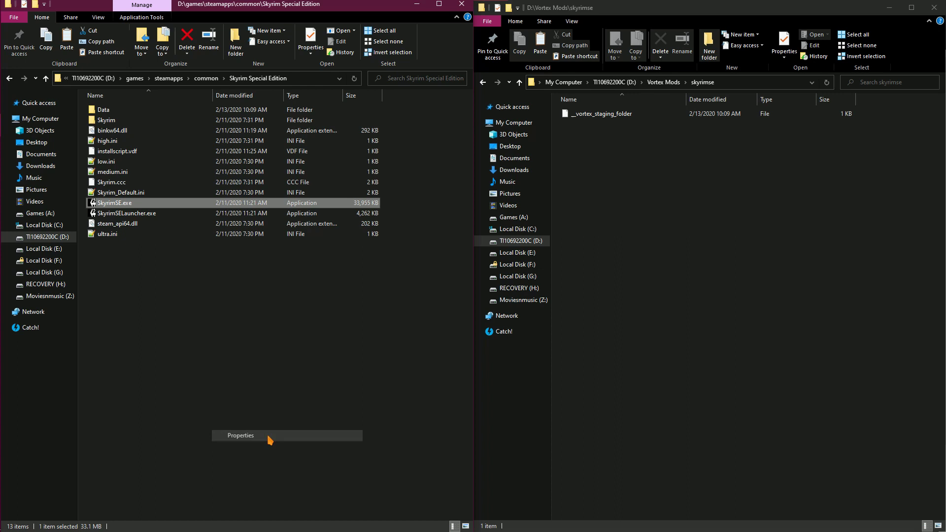
pyautogui.click(308, 229)
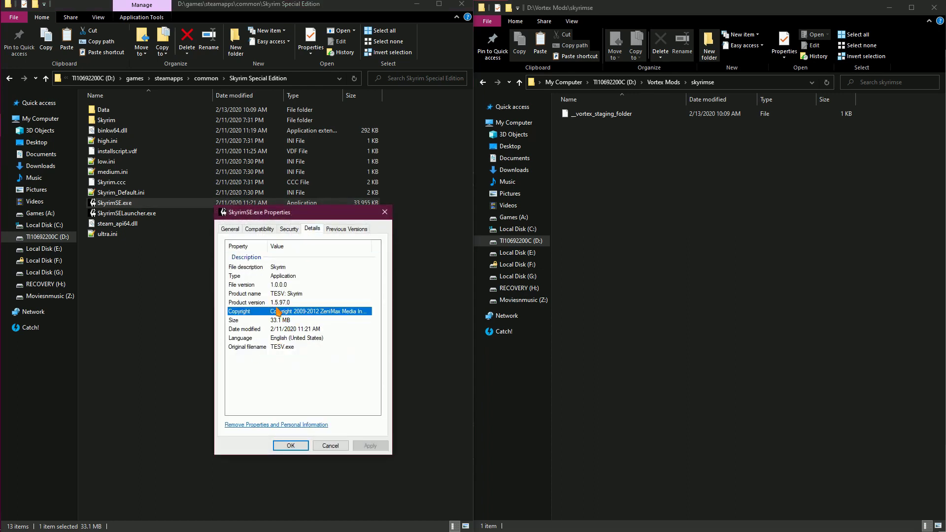
# Create a folder named Vanilla 1.5.97 inside D:\Vortex Mods\skyrimse and open it
pyautogui.click(708, 51)
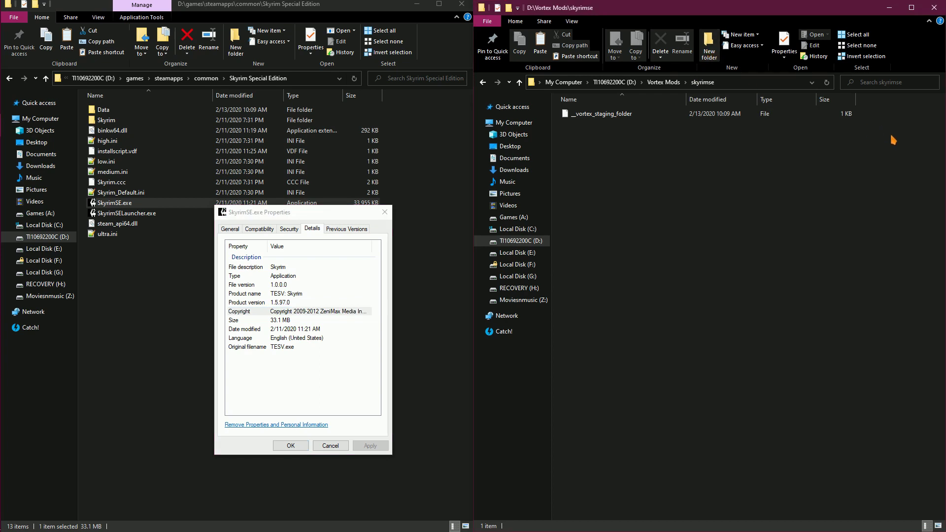
pyautogui.click(709, 49)
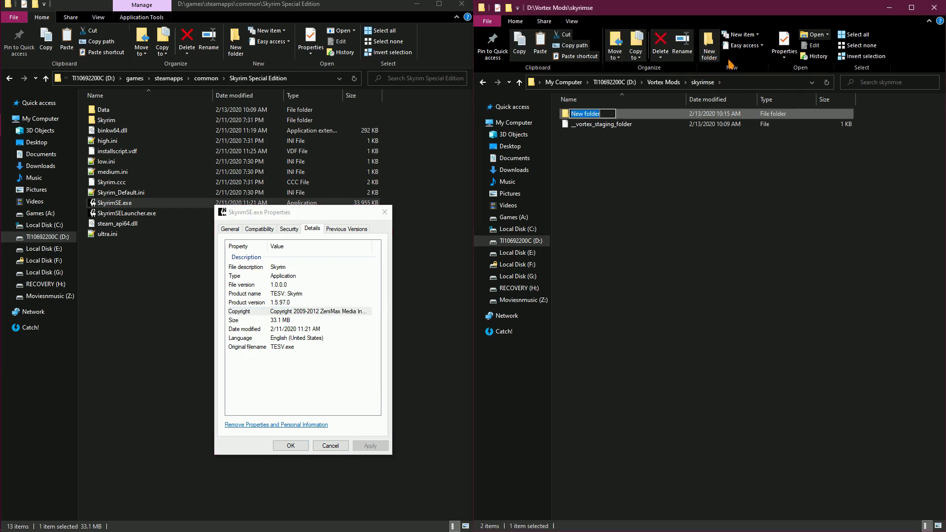
pyautogui.write('Vanilla 1.5.97')
pyautogui.press('Return')
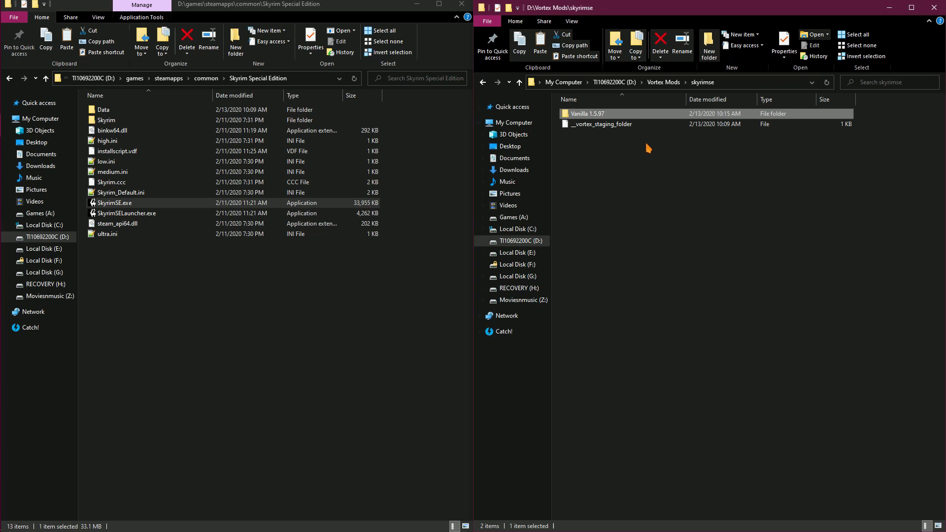
pyautogui.doubleClick(617, 116)
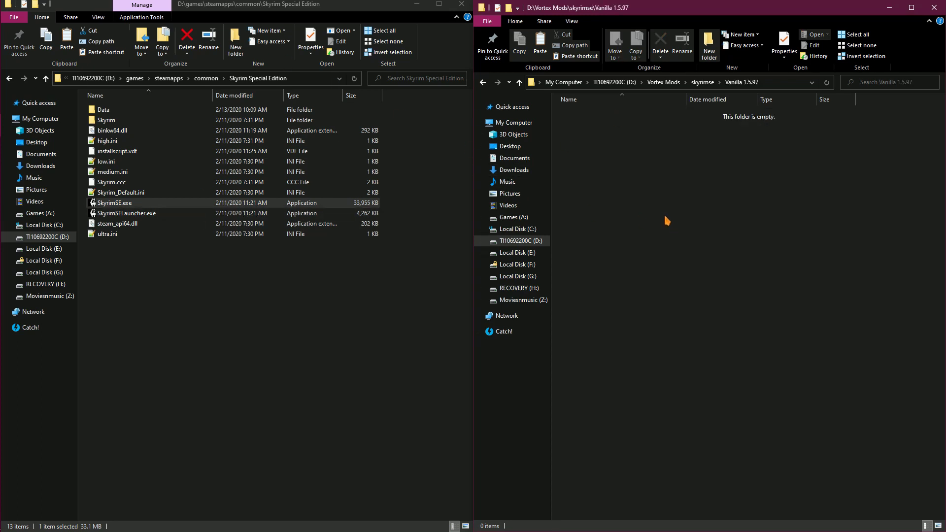
# Paste the copied game files into the Vanilla 1.5.97 folder, and create and open a subfolder named Data there
pyautogui.hotkey('ctrl', 'v')
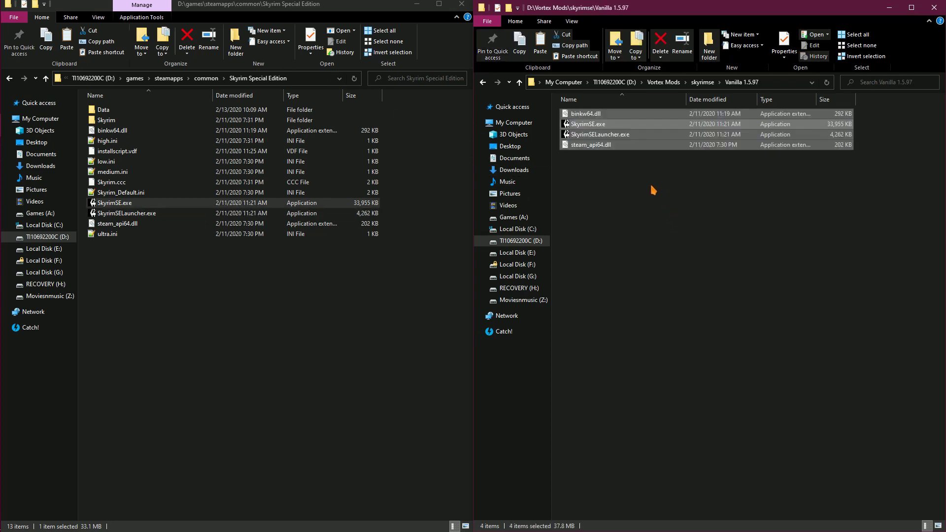
pyautogui.click(717, 59)
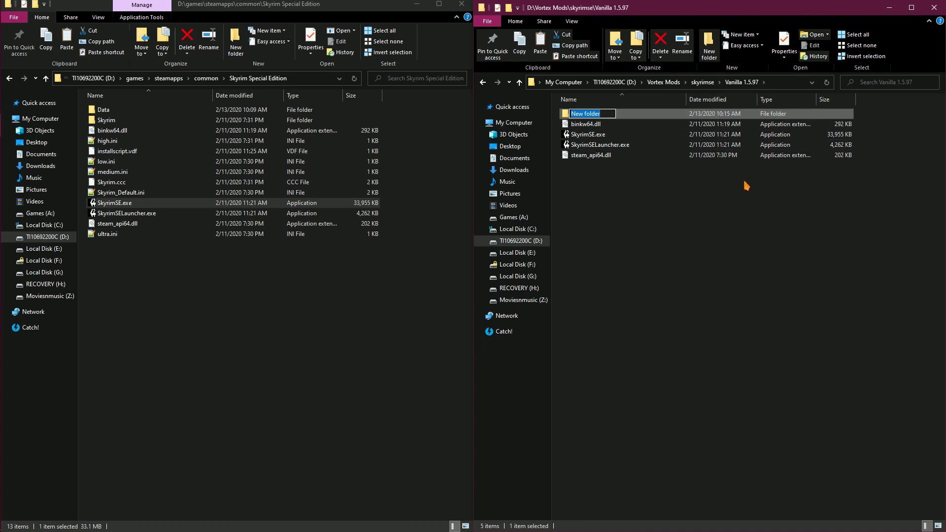
pyautogui.write('Data')
pyautogui.press('Return')
pyautogui.press('Return')
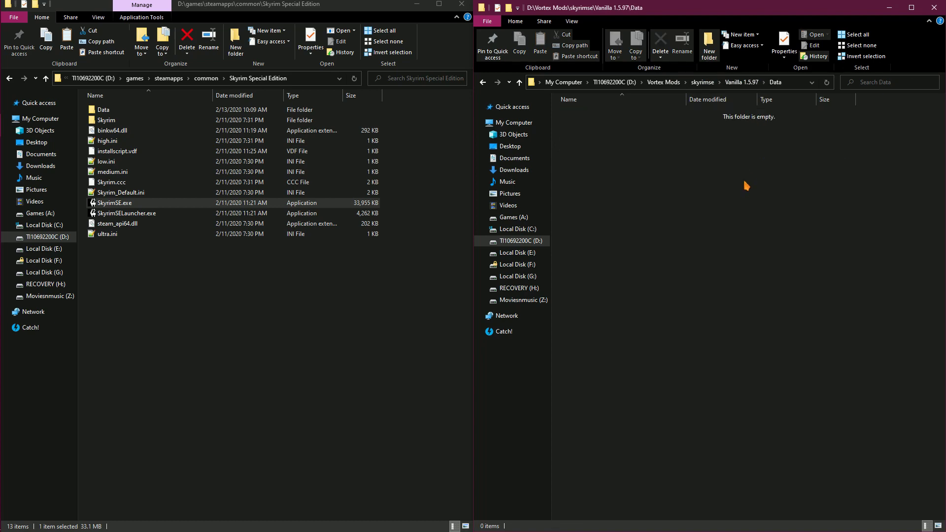
# Copy Update.esm, Skyrim.esm, Dragonborn.esm, HearthFires.esm and Dawnguard.esm from the game's Data folder into Vanilla 1.5.97\Data
pyautogui.doubleClick(365, 111)
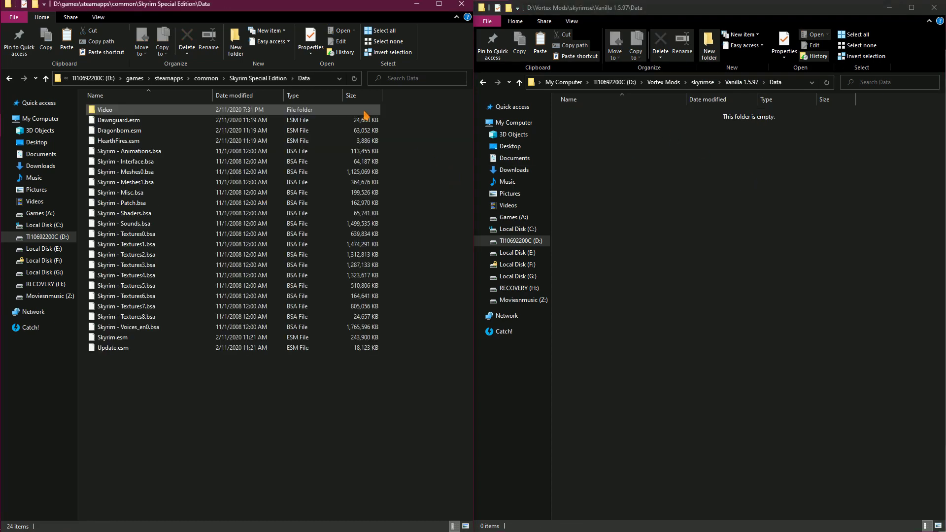
pyautogui.click(157, 350)
pyautogui.keyDown('ctrl'); pyautogui.click(153, 338); pyautogui.keyUp('ctrl')
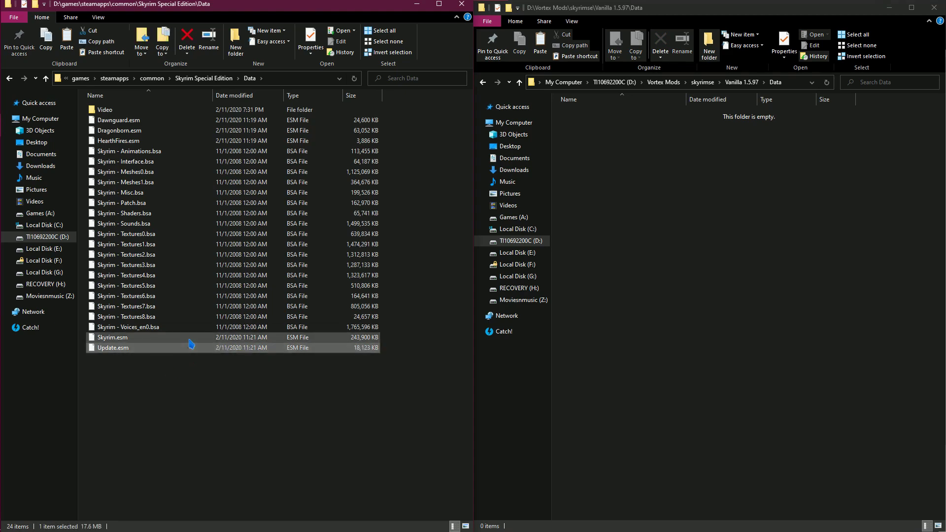
pyautogui.keyDown('ctrl'); pyautogui.click(197, 131); pyautogui.keyUp('ctrl')
pyautogui.keyDown('ctrl'); pyautogui.click(183, 141); pyautogui.keyUp('ctrl')
pyautogui.keyDown('ctrl'); pyautogui.click(183, 121); pyautogui.keyUp('ctrl')
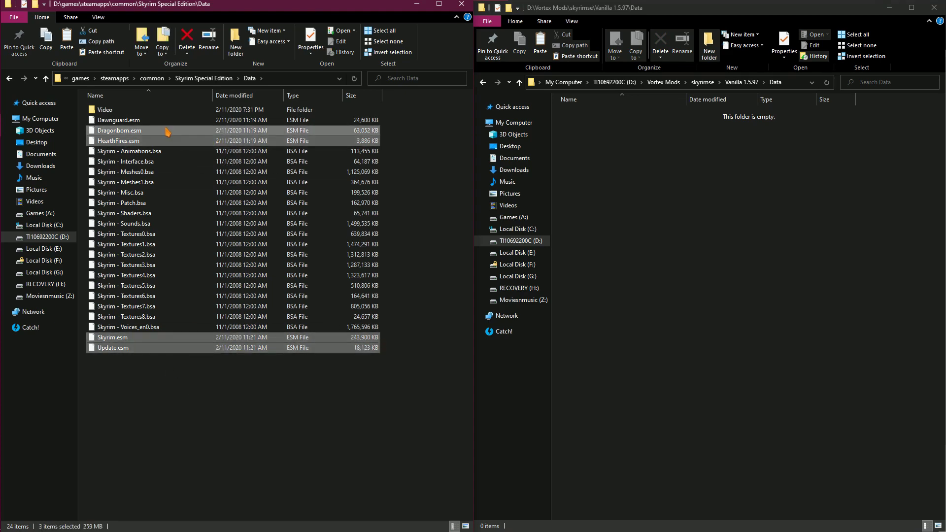
pyautogui.moveTo(183, 121); pyautogui.dragTo(715, 198)
# Close the staging folder window, launch Vortex and pin it to the taskbar
pyautogui.click(934, 7)
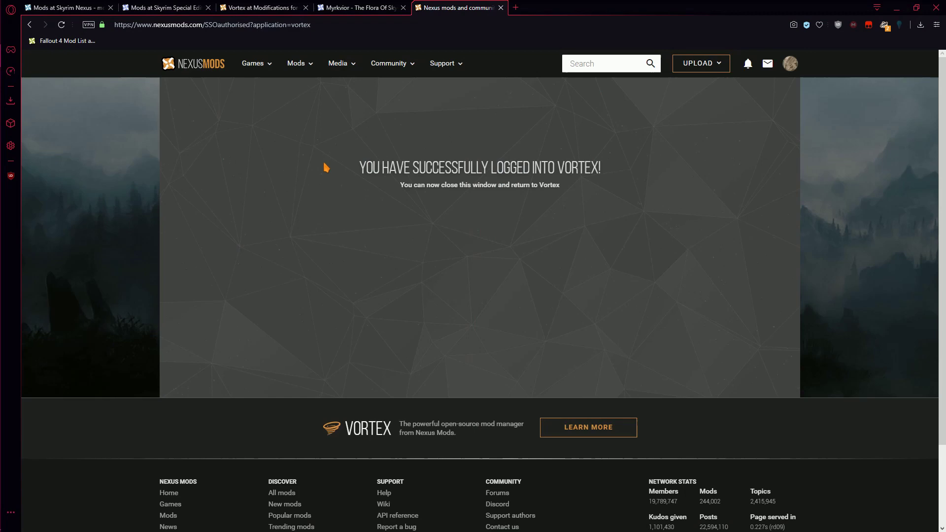
pyautogui.press('super')
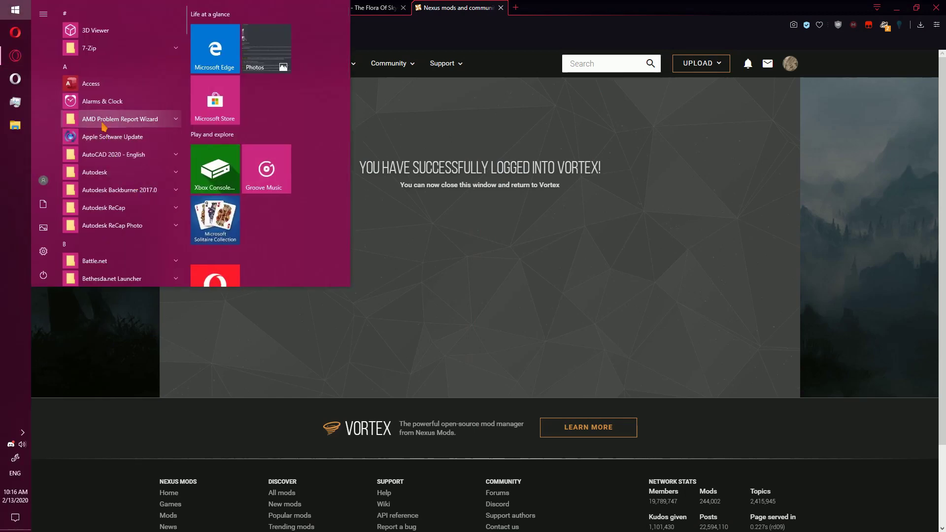
pyautogui.write('vortex')
pyautogui.click(113, 44)
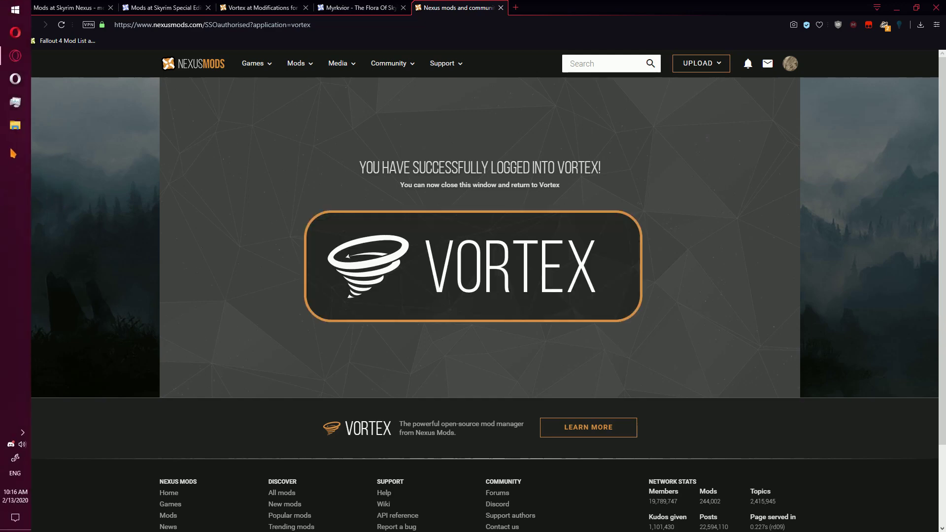
pyautogui.click(16, 149)
pyautogui.rightClick(22, 153)
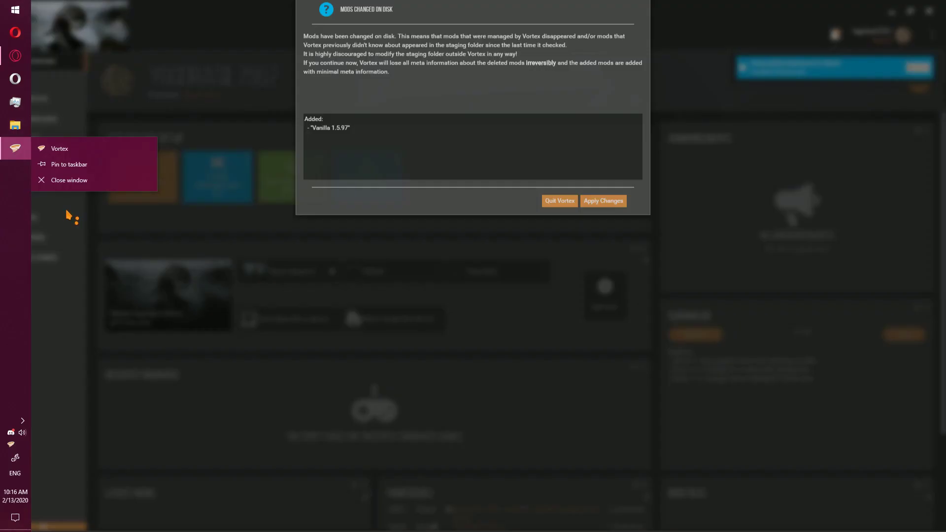
pyautogui.click(77, 166)
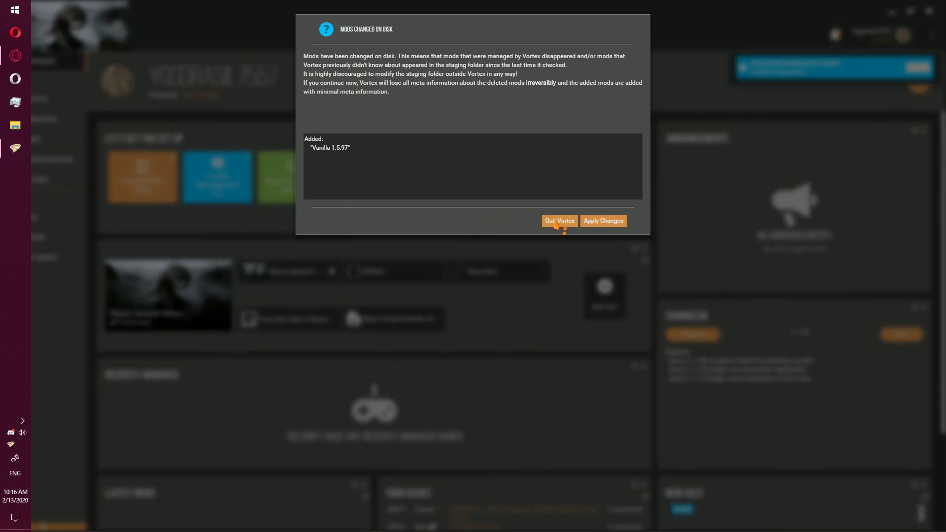
# Apply the detected on-disk mod changes in Vortex and open the details of the Vanilla 1.5.97 mod
pyautogui.click(616, 221)
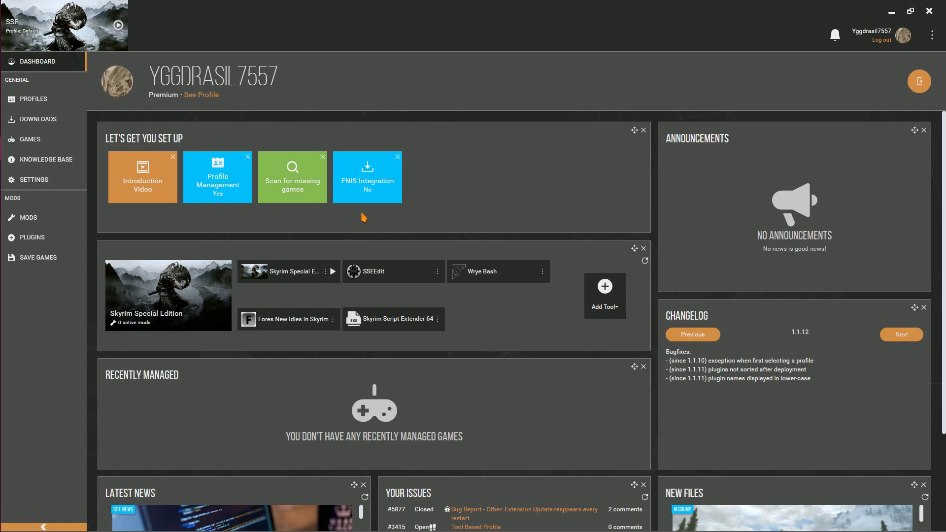
pyautogui.click(33, 219)
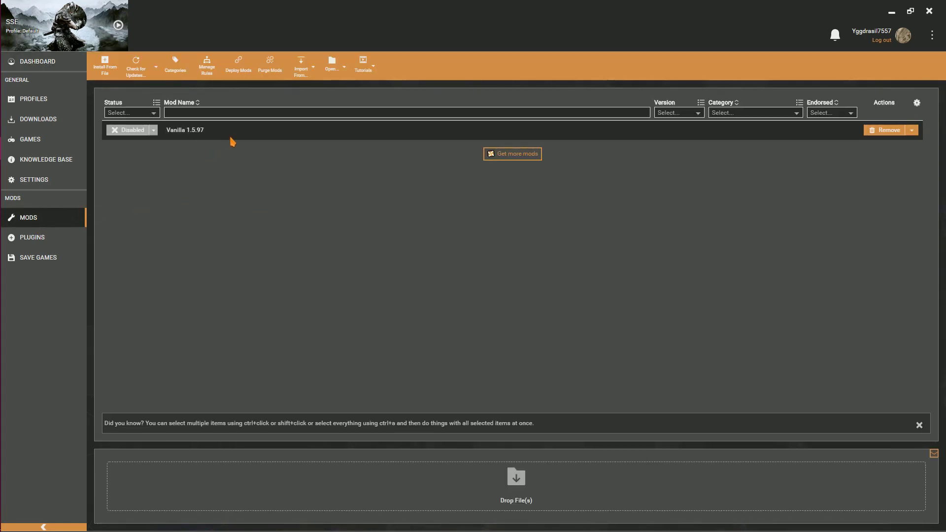
pyautogui.click(210, 136)
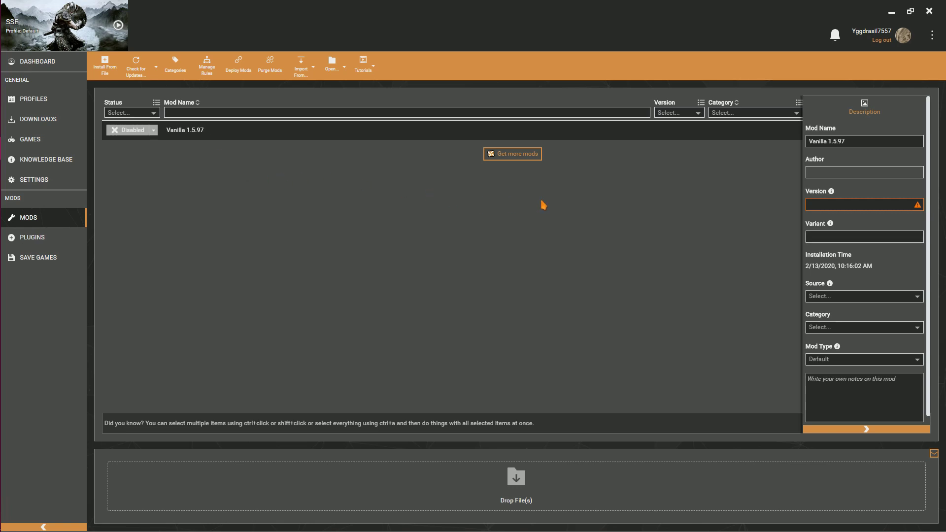
# Shorten the mod's name to Vanilla and set its version to 1.5.97
pyautogui.moveTo(846, 141); pyautogui.dragTo(828, 141)
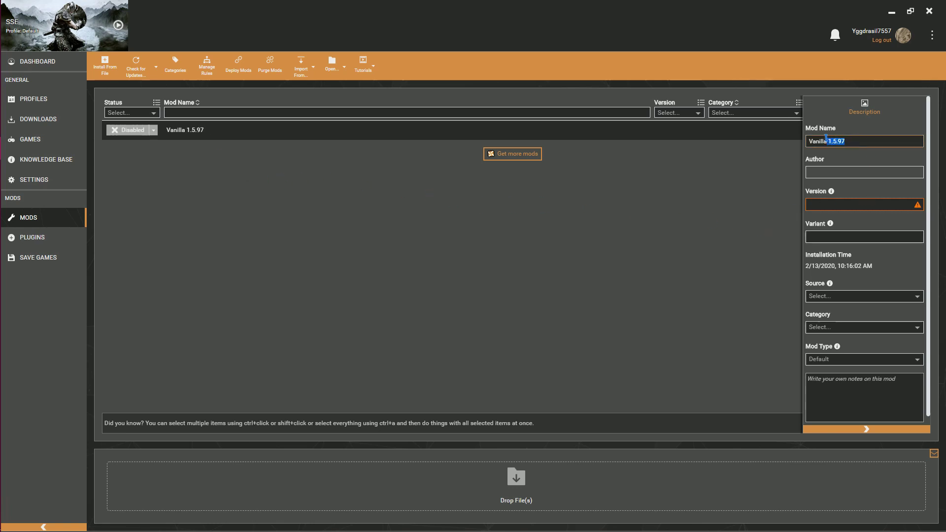
pyautogui.press('BackSpace')
pyautogui.click(849, 202)
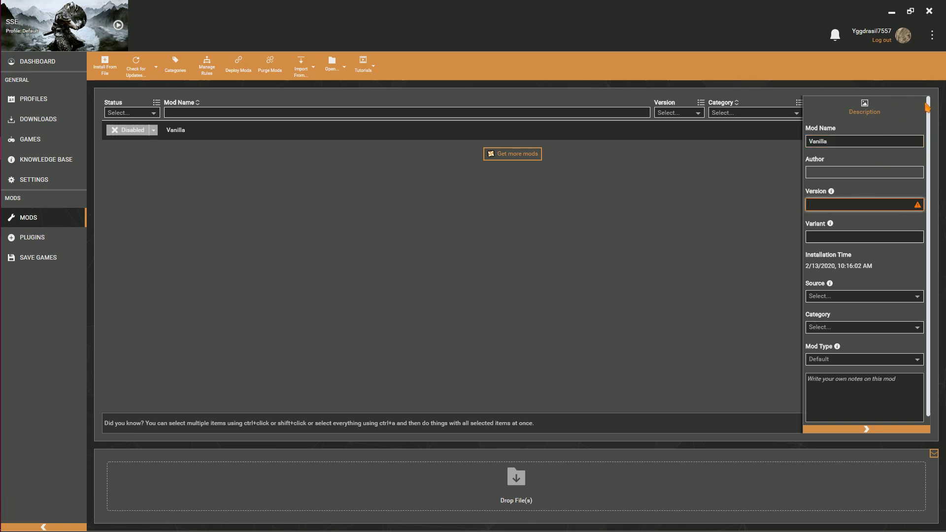
pyautogui.write('1.5.97')
# Set the Vanilla mod's type to dinput and close its details
pyautogui.scroll(-1, 864, 275)
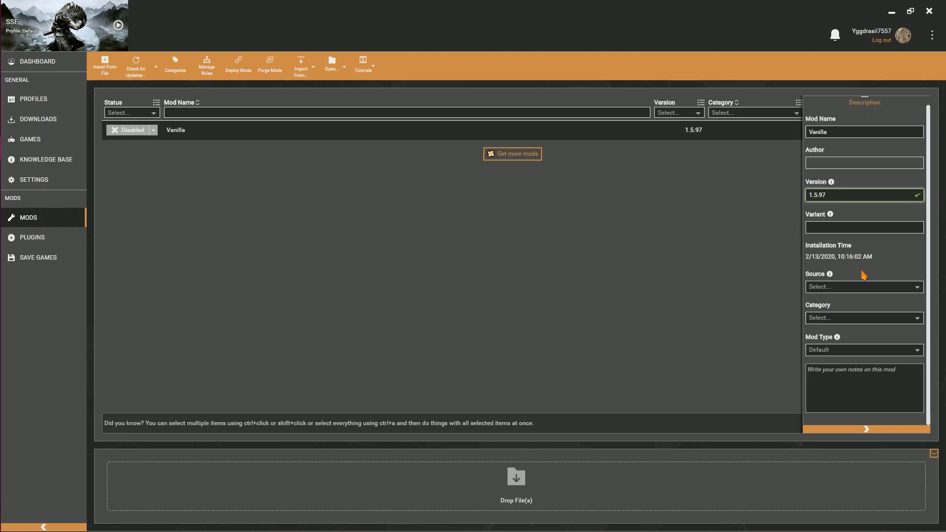
pyautogui.click(848, 348)
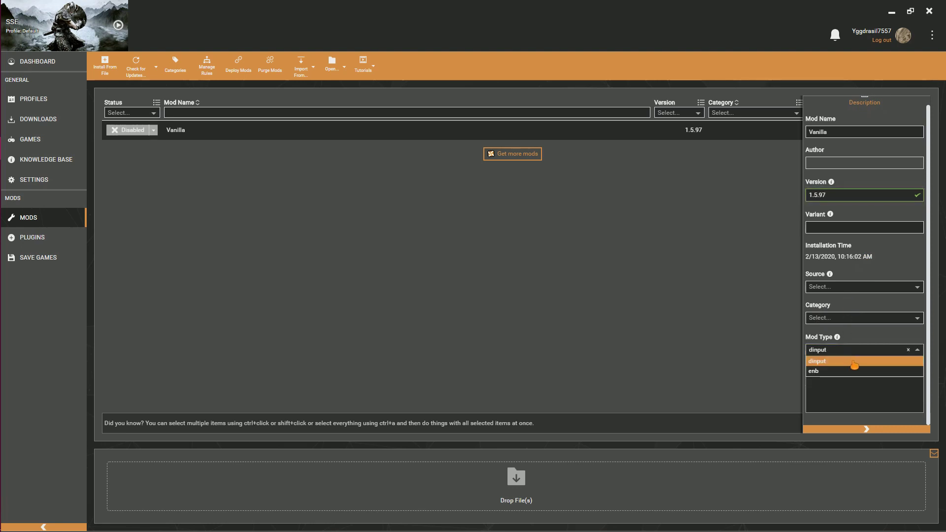
pyautogui.click(857, 367)
pyautogui.click(338, 182)
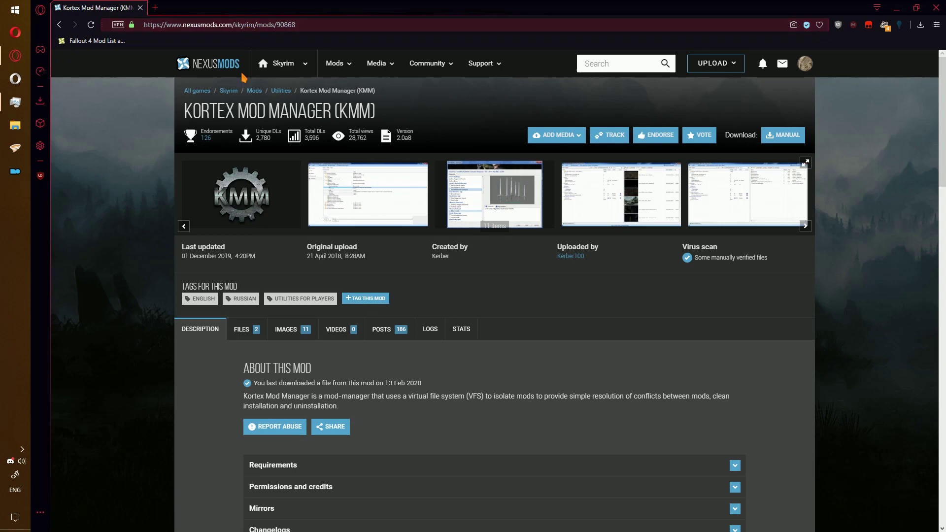
# Find the installation instructions on the Kortex Mod Manager page and open the linked Dokany drivers release in a new tab
pyautogui.scroll(-12, 151, 187)
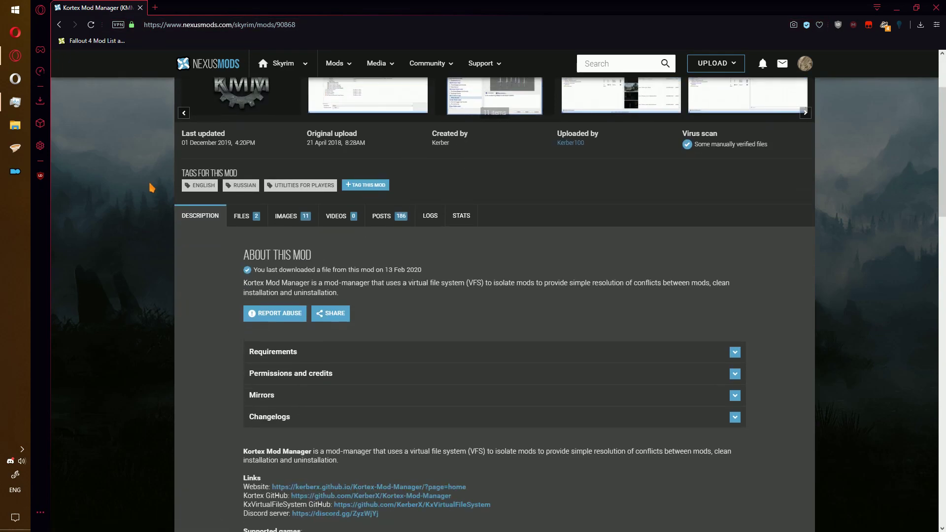
pyautogui.scroll(-8, 187, 205)
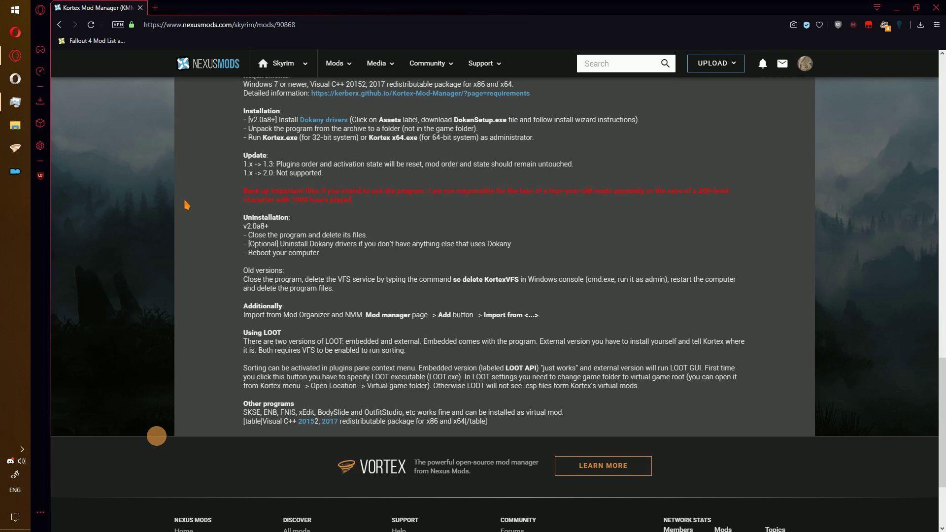
pyautogui.scroll(2, 322, 193)
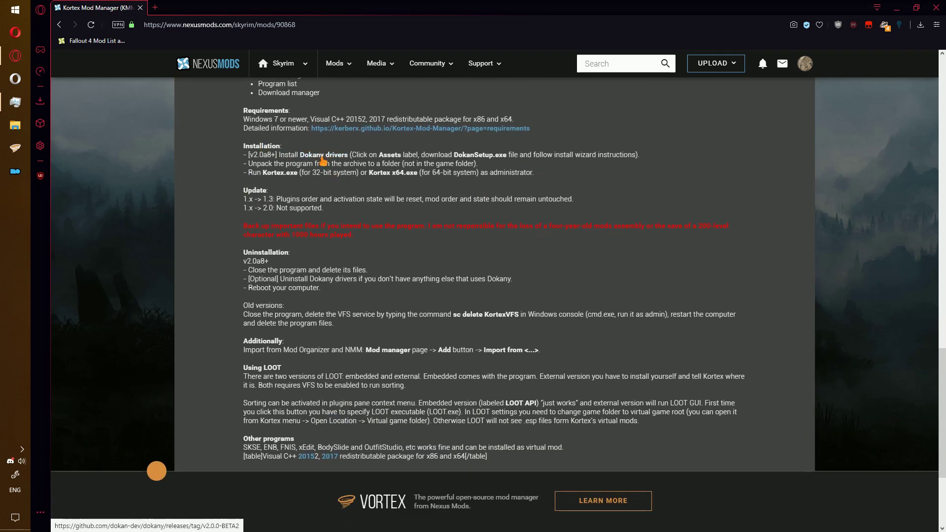
pyautogui.rightClick(325, 161)
pyautogui.click(345, 163)
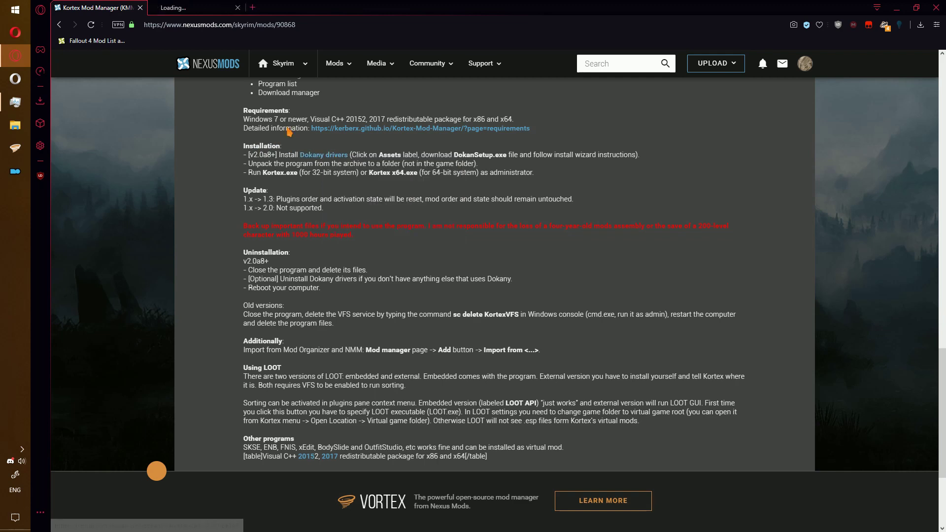
pyautogui.click(193, 7)
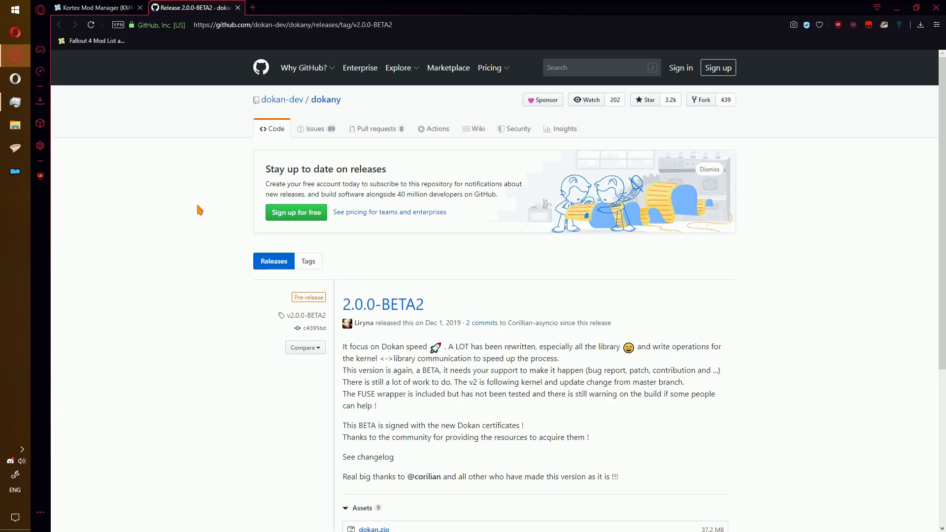
# Download DokanSetup.exe from the 2.0.0-BETA2 release assets and save it in D:\games
pyautogui.scroll(-4, 197, 207)
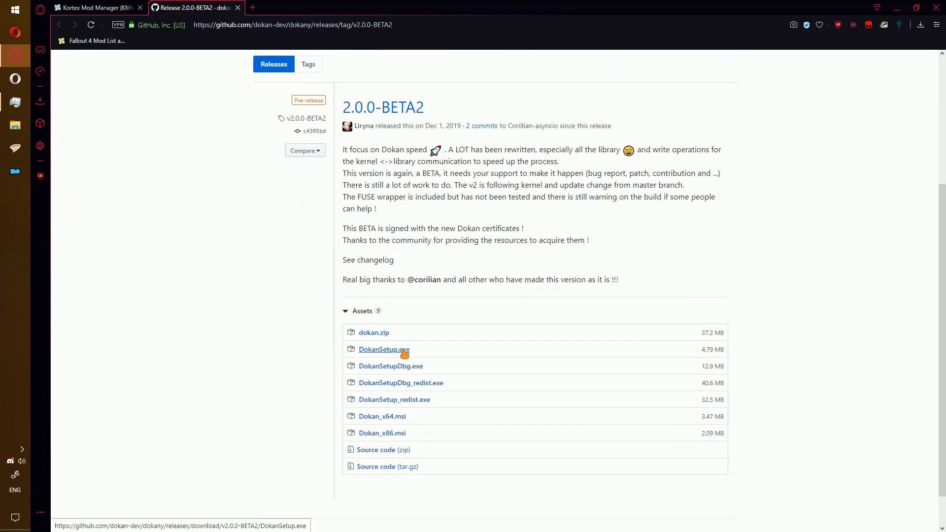
pyautogui.click(404, 351)
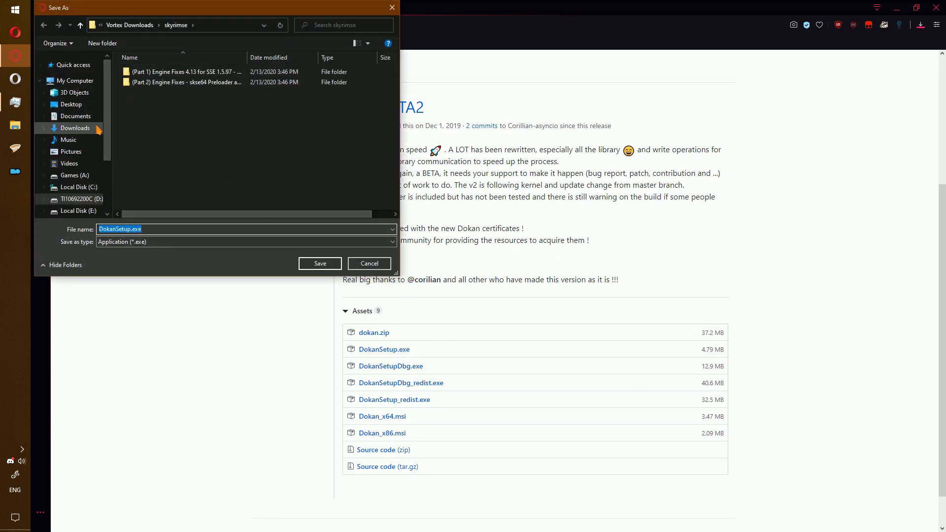
pyautogui.click(78, 198)
pyautogui.doubleClick(137, 93)
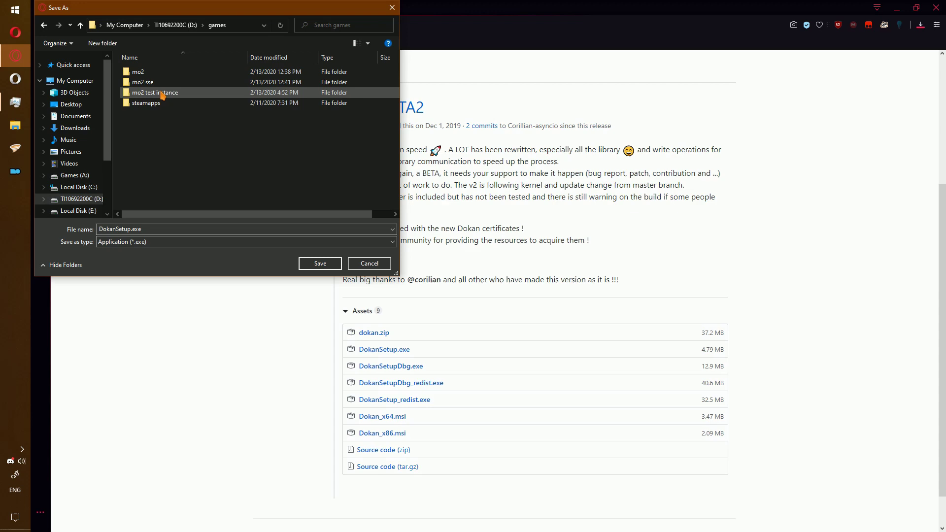
pyautogui.click(320, 263)
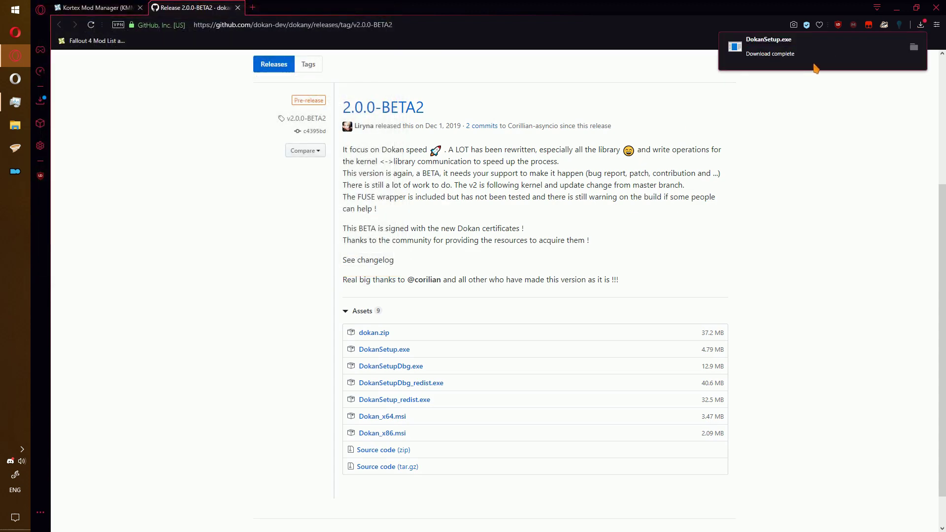
# Try to install the Dokan Library 2.0.0.2000 Bundle from the downloaded setup, agreeing to the license terms, and close the installer
pyautogui.click(824, 58)
pyautogui.click(560, 277)
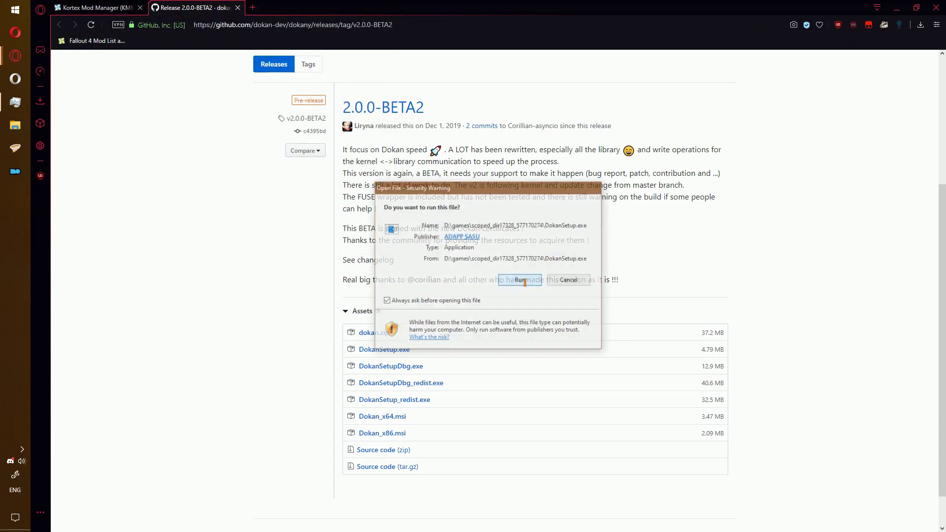
pyautogui.click(509, 315)
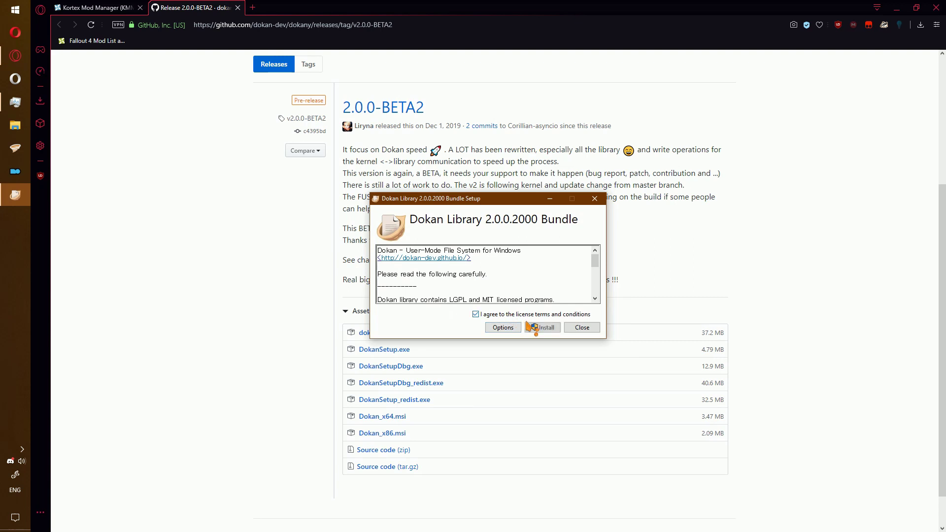
pyautogui.click(541, 328)
pyautogui.click(544, 302)
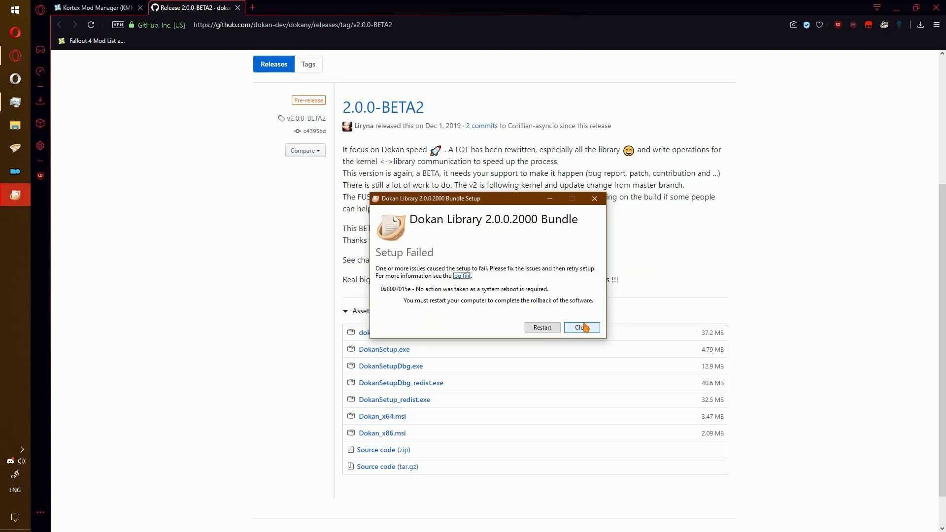
pyautogui.click(583, 327)
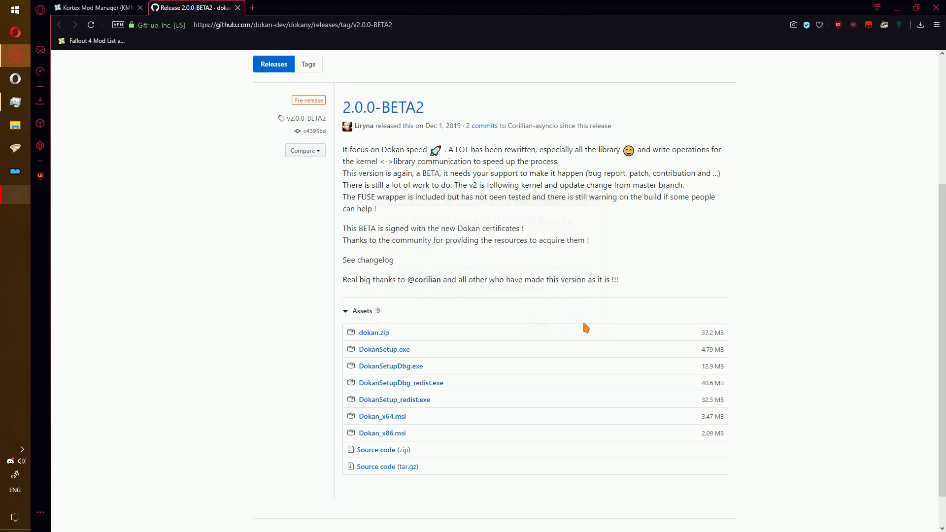
# Return to the Kortex Mod Manager page and review its features, links and supported games
pyautogui.click(103, 6)
pyautogui.scroll(5, 261, 220)
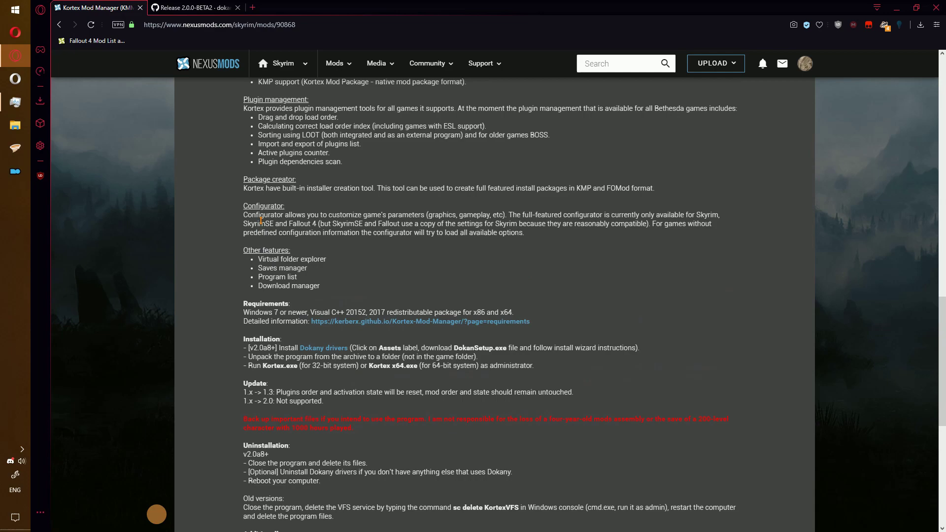
pyautogui.scroll(10, 262, 220)
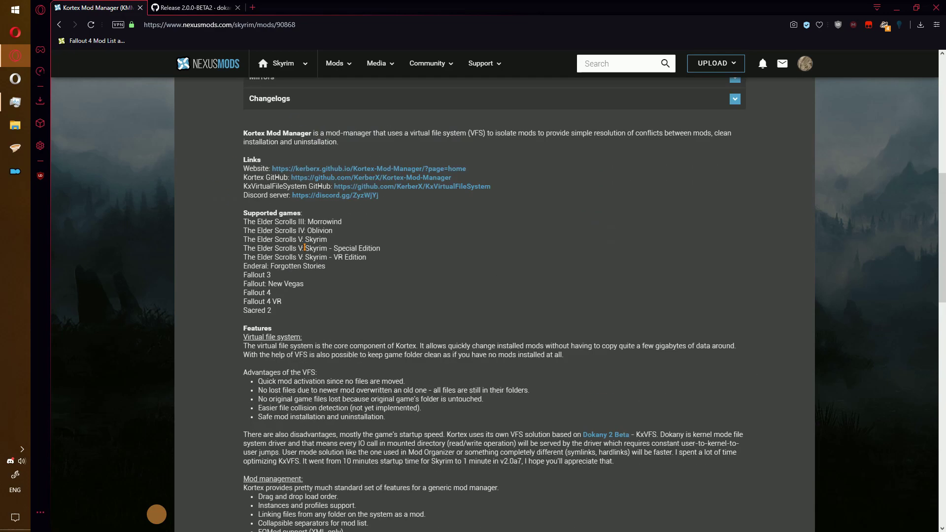
pyautogui.scroll(1, 305, 248)
pyautogui.doubleClick(262, 233)
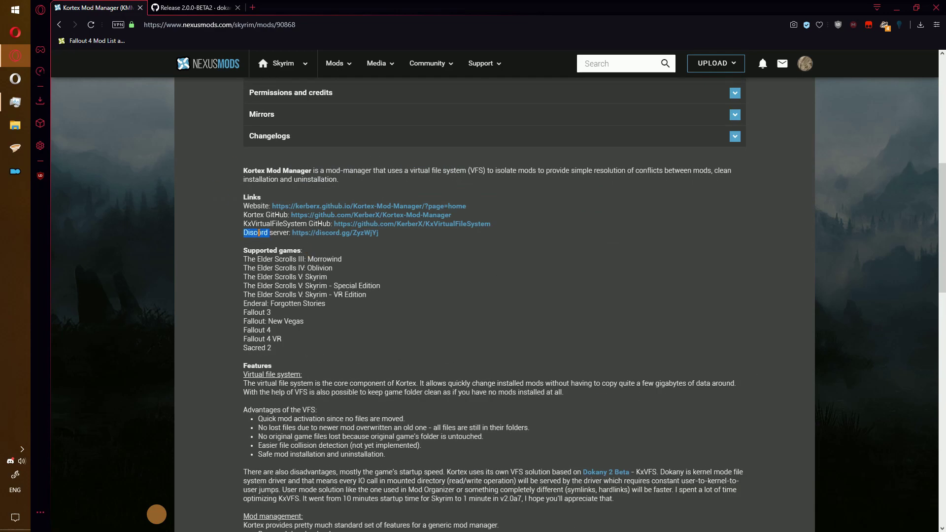
# Switch to Discord, open the Kortex Mod Manager server's dev-builds channel, and follow the V2.0a9 download link
pyautogui.click(337, 245)
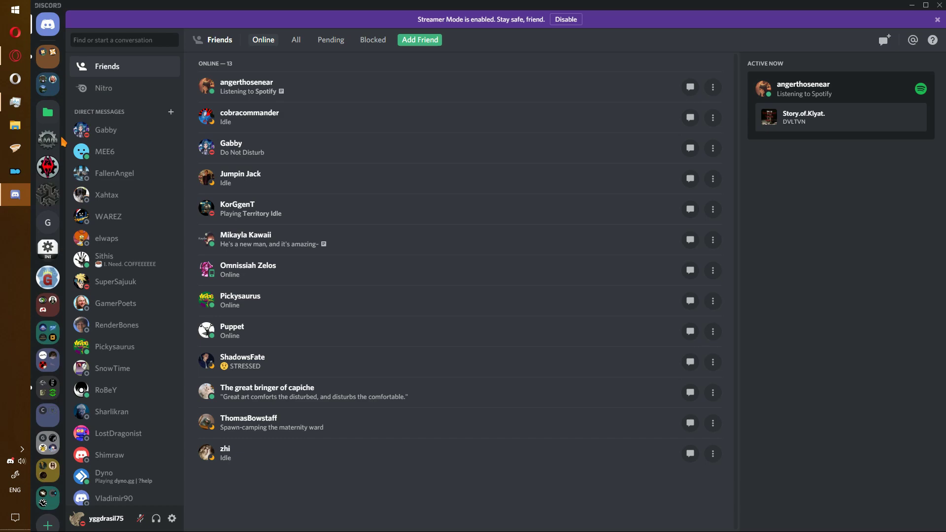
pyautogui.click(47, 139)
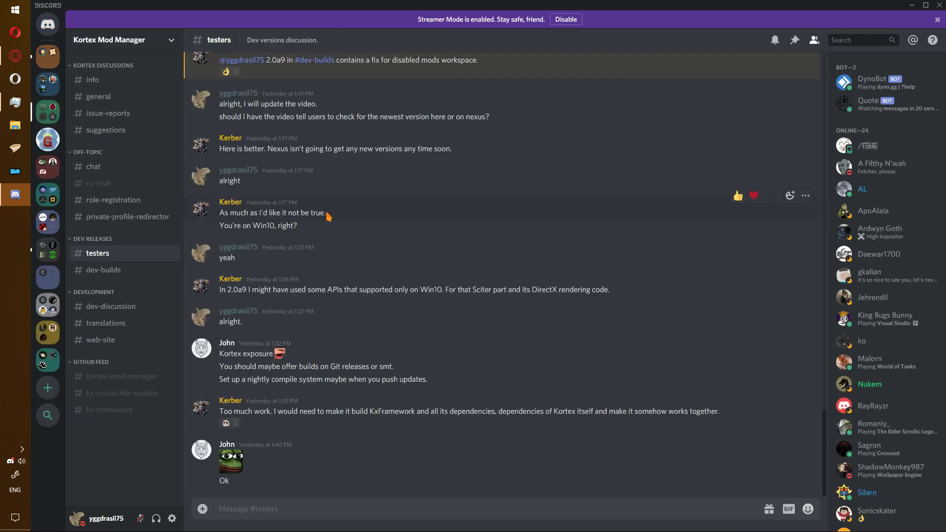
pyautogui.click(106, 273)
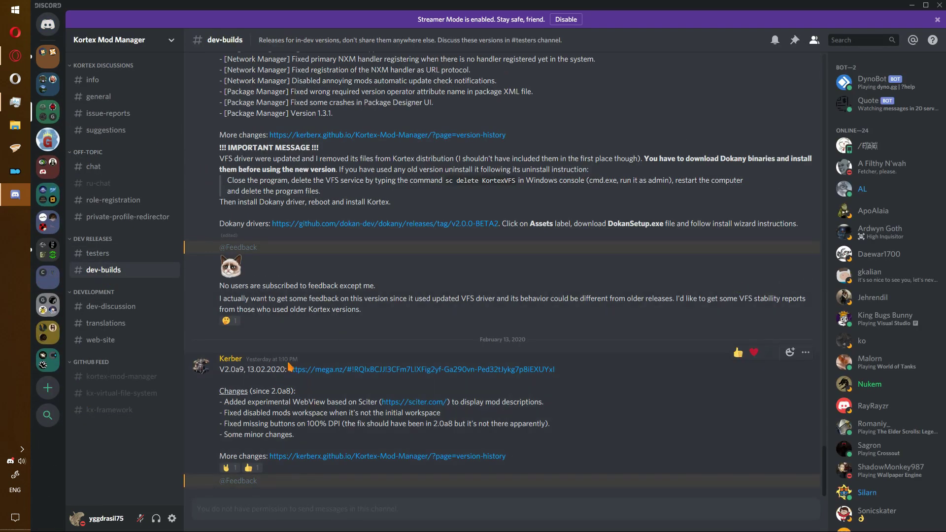
pyautogui.click(314, 371)
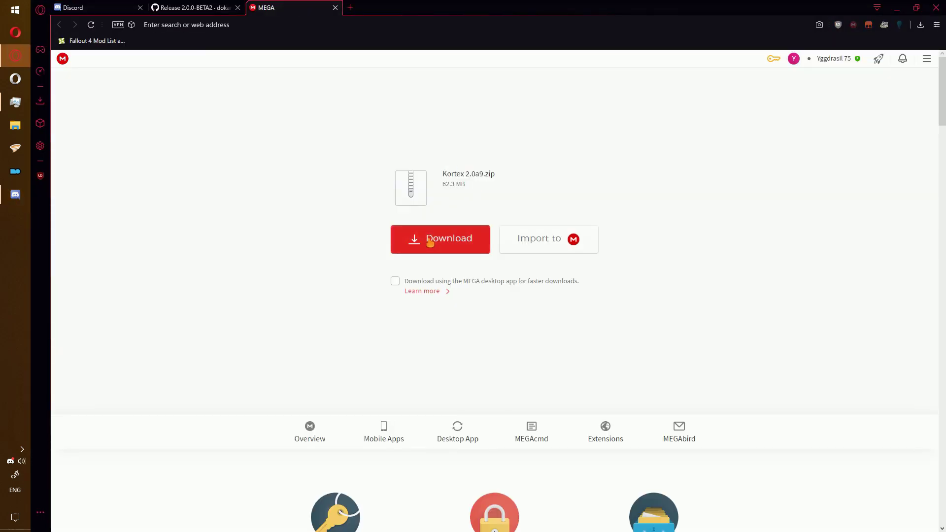
# Download Kortex 2.0a9.zip from MEGA, save it in D:\games, and show it in File Explorer
pyautogui.click(430, 243)
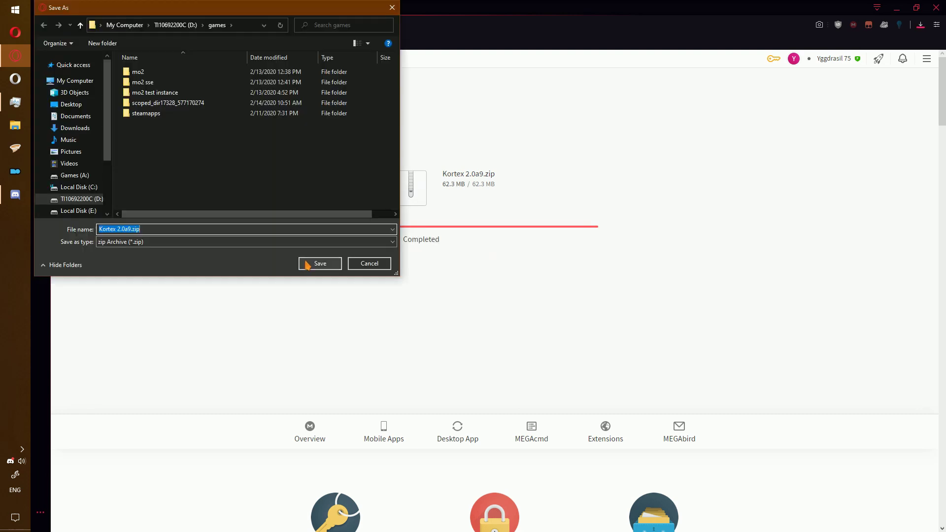
pyautogui.click(320, 265)
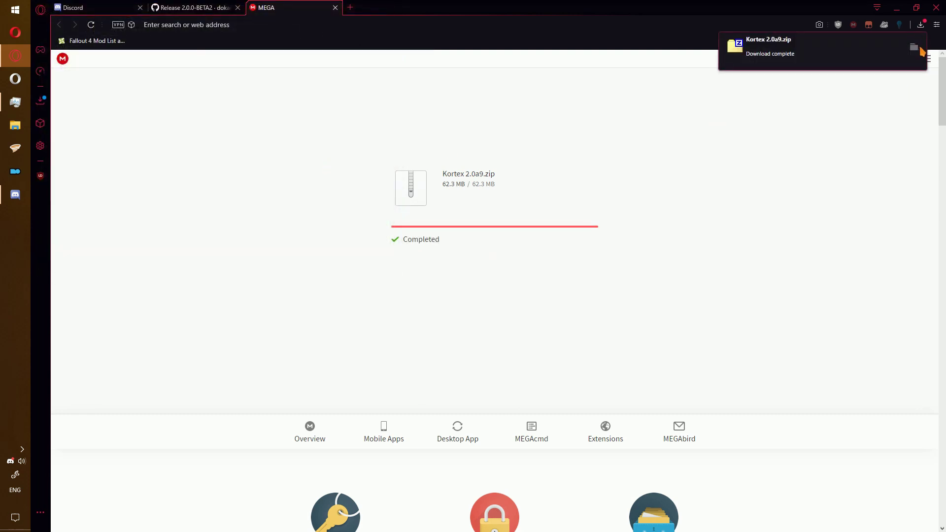
pyautogui.click(919, 49)
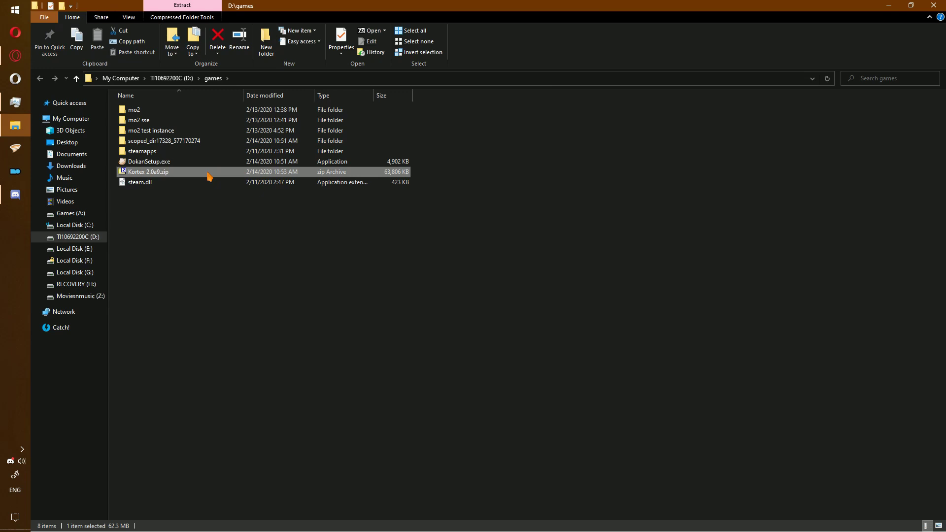
# Extract Kortex 2.0a9.zip with 7-Zip into its own Kortex 2.0a9 folder and run Kortex x64.exe from it
pyautogui.rightClick(208, 173)
pyautogui.moveTo(306, 192)
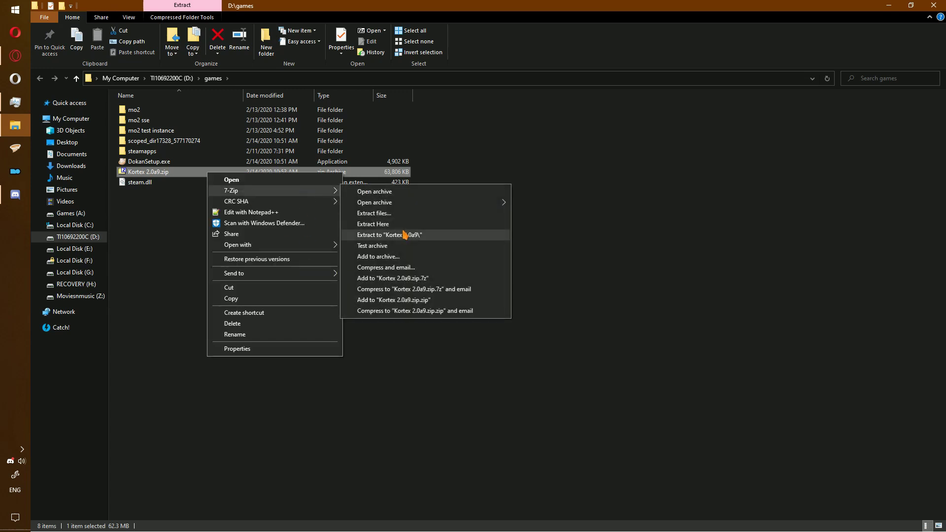
pyautogui.click(448, 236)
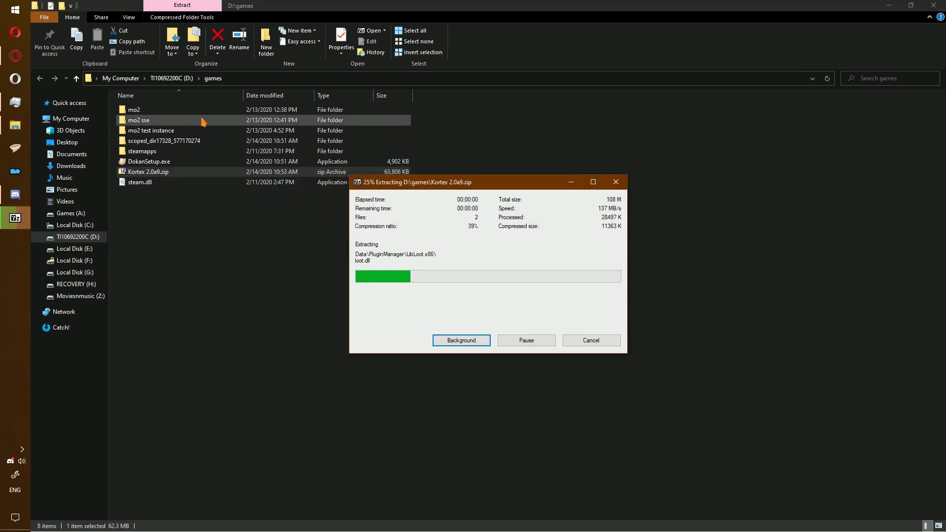
pyautogui.doubleClick(181, 109)
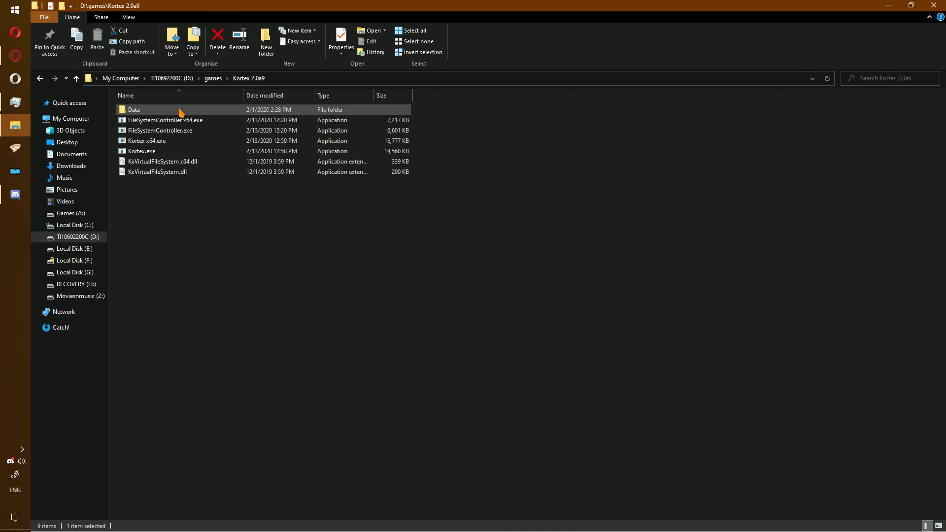
pyautogui.doubleClick(188, 140)
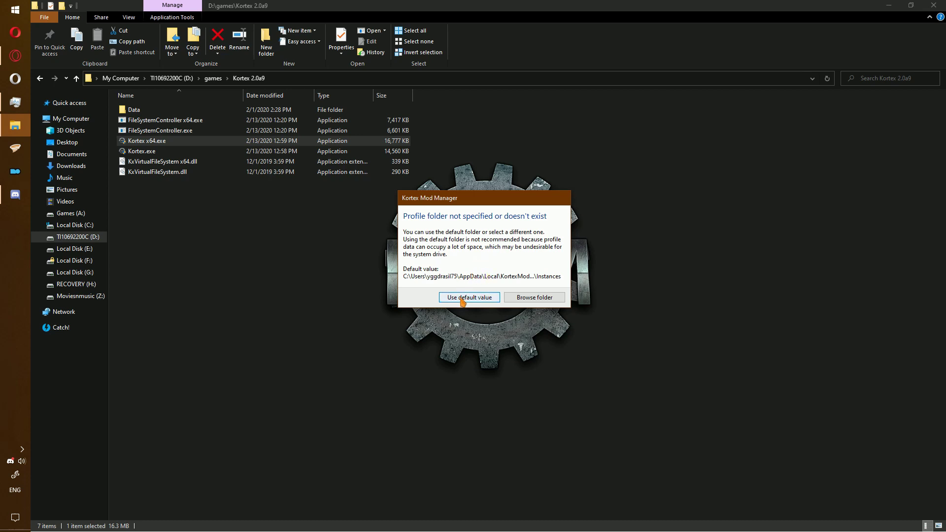
# Choose D:\games\Kortex 2.0a9 as the Kortex profile folder instead of the default location
pyautogui.click(544, 298)
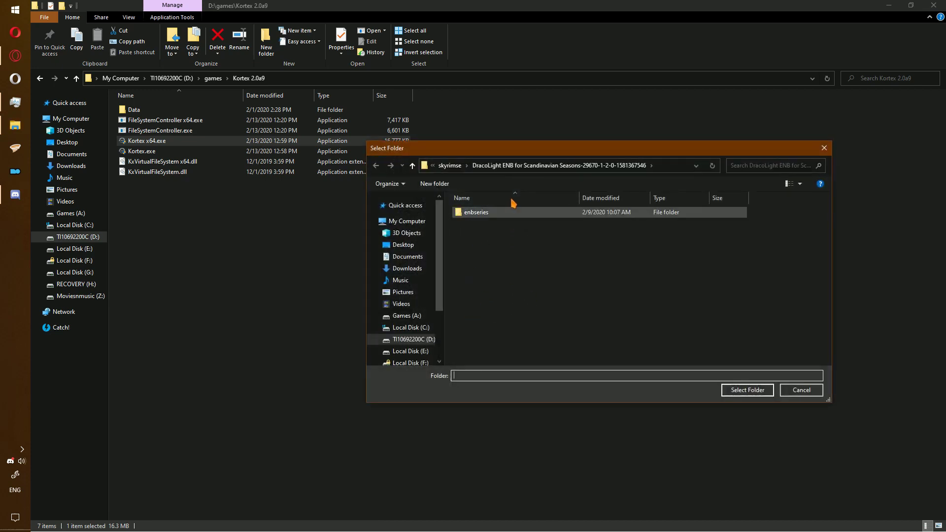
pyautogui.click(429, 343)
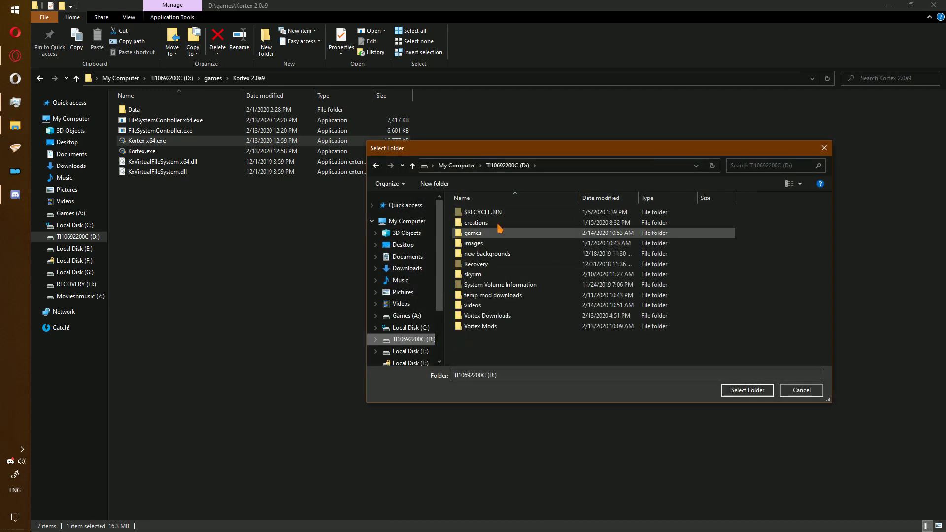
pyautogui.doubleClick(474, 233)
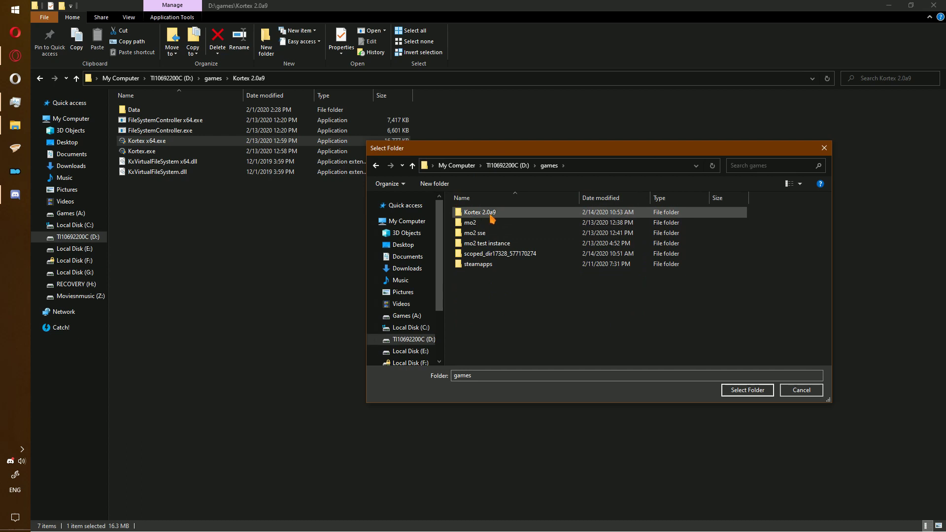
pyautogui.doubleClick(493, 213)
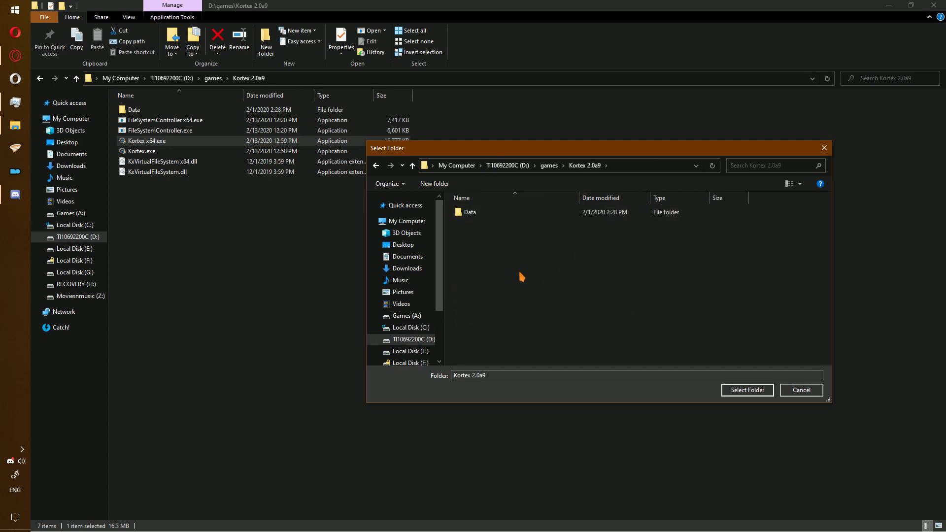
pyautogui.click(747, 391)
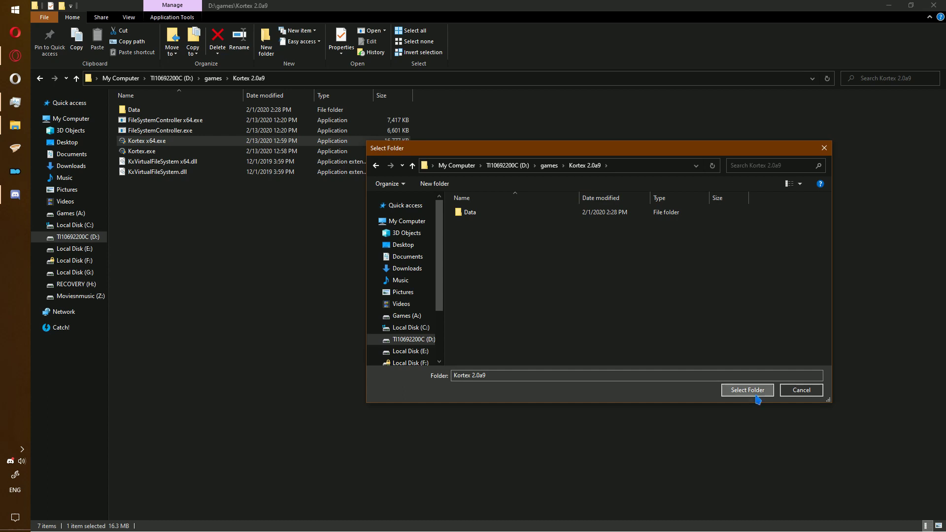
# Create an instance named Mod A Day for The Elder Scrolls V: Skyrim - Special Edition and load it
pyautogui.click(394, 215)
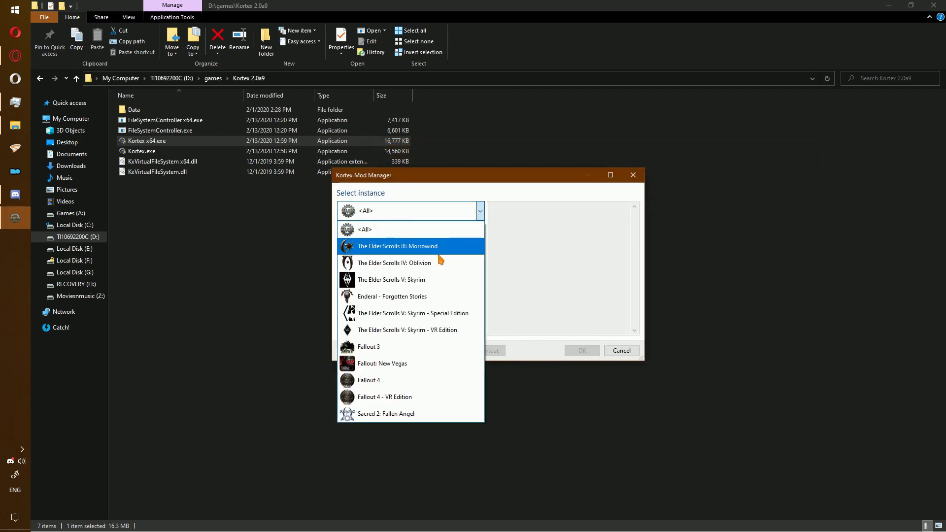
pyautogui.click(429, 313)
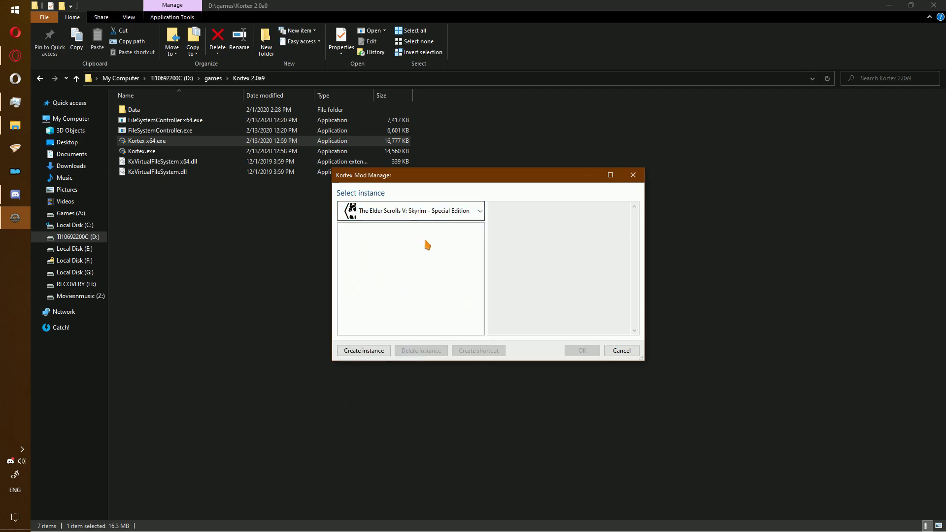
pyautogui.click(373, 351)
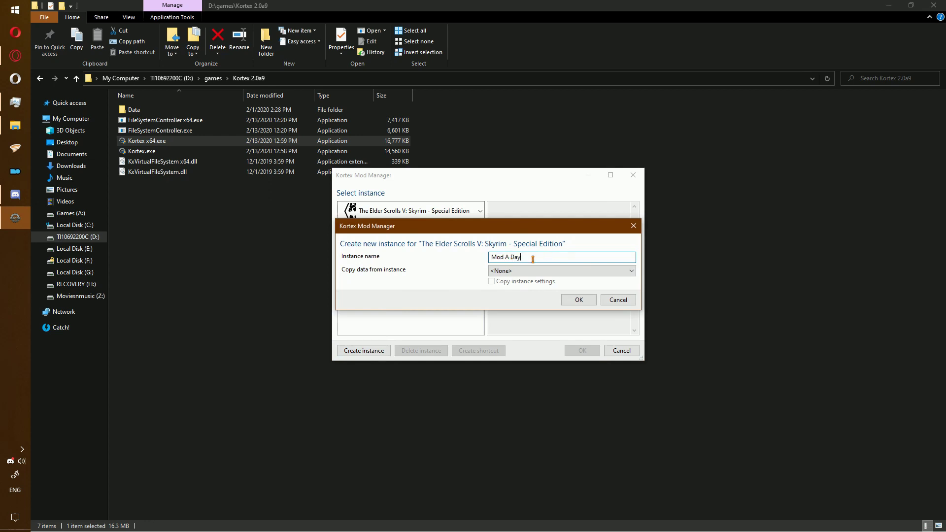
pyautogui.click(578, 306)
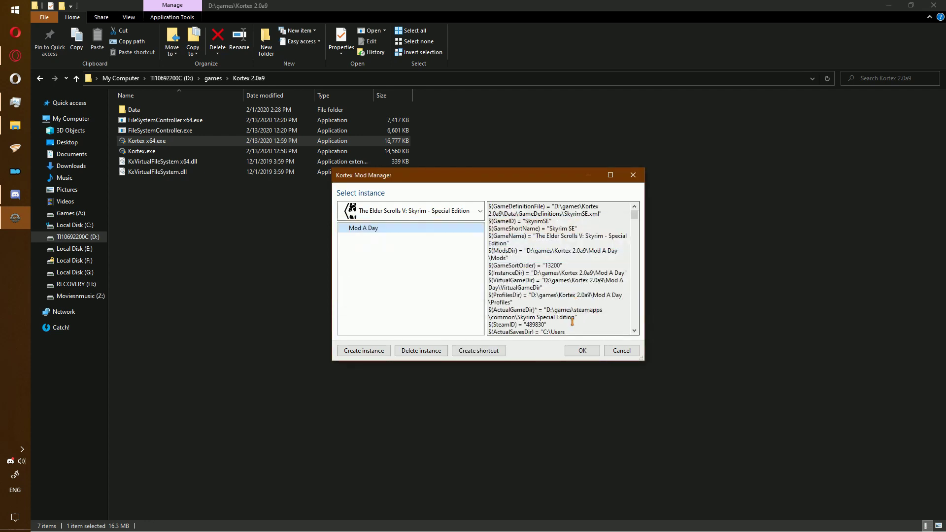
pyautogui.click(582, 351)
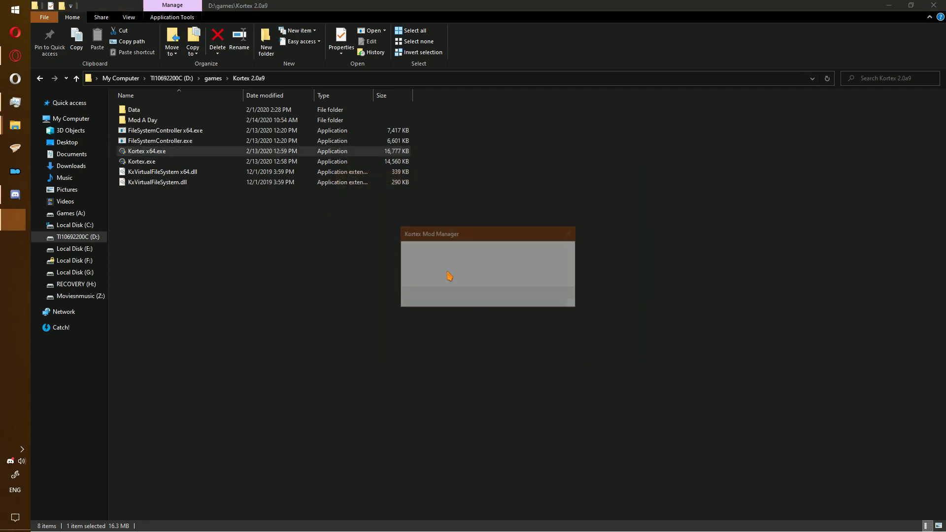
# Open the mod manager workspace and widen the mod list pane to show more columns
pyautogui.click(660, 125)
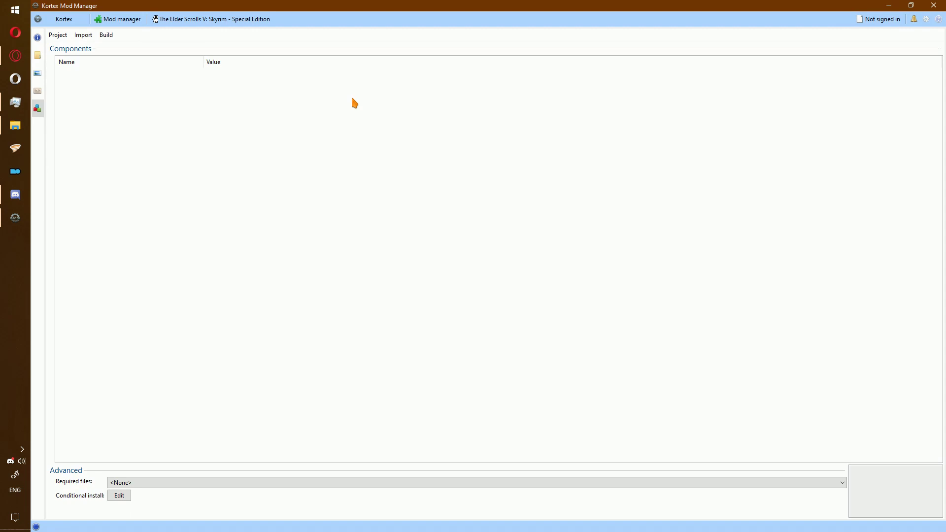
pyautogui.click(123, 20)
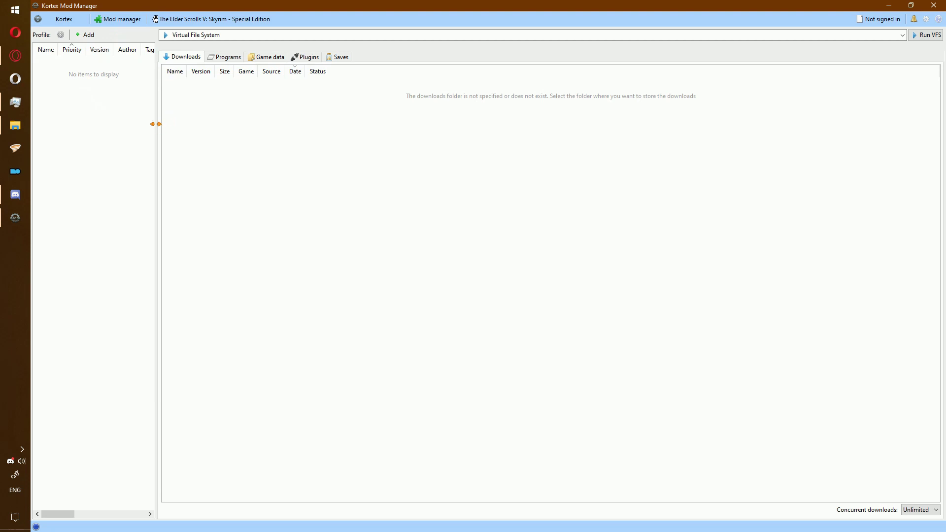
pyautogui.moveTo(156, 124); pyautogui.dragTo(247, 143)
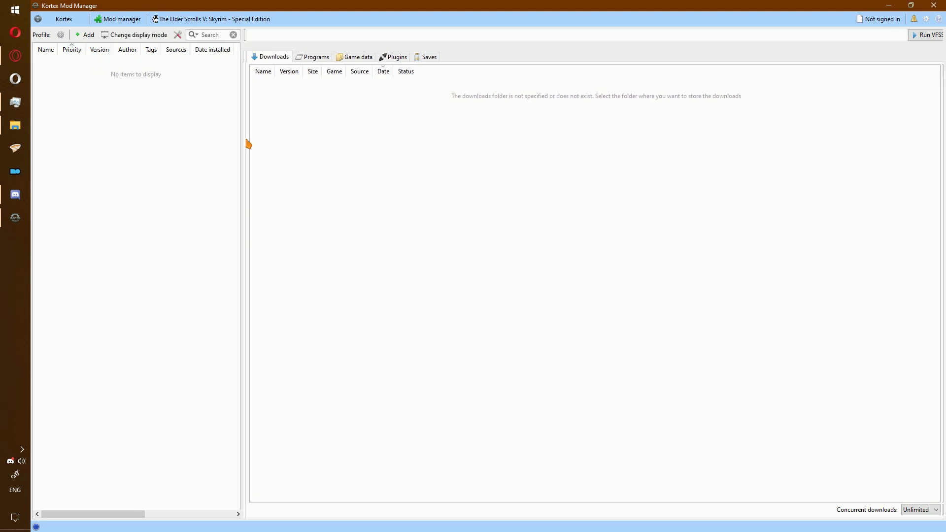
# Start adding a new mod from the folder D:\Vortex Mods\skyrimse\Vanilla 1.5.97
pyautogui.click(83, 40)
pyautogui.click(127, 61)
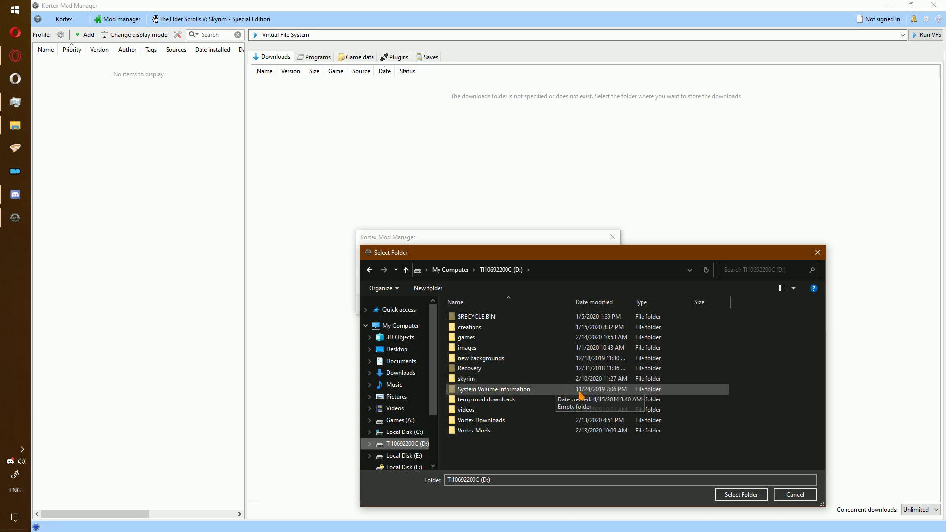
pyautogui.doubleClick(501, 430)
pyautogui.doubleClick(502, 327)
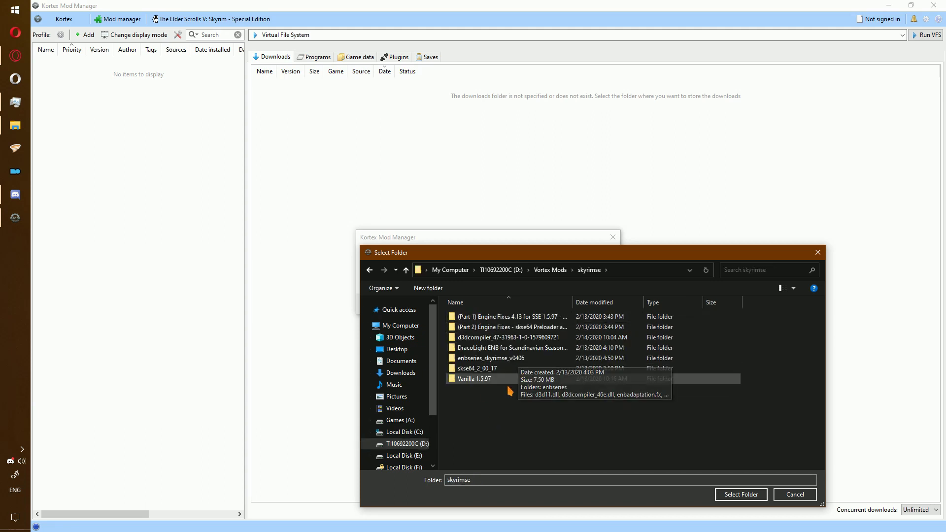
pyautogui.click(499, 370)
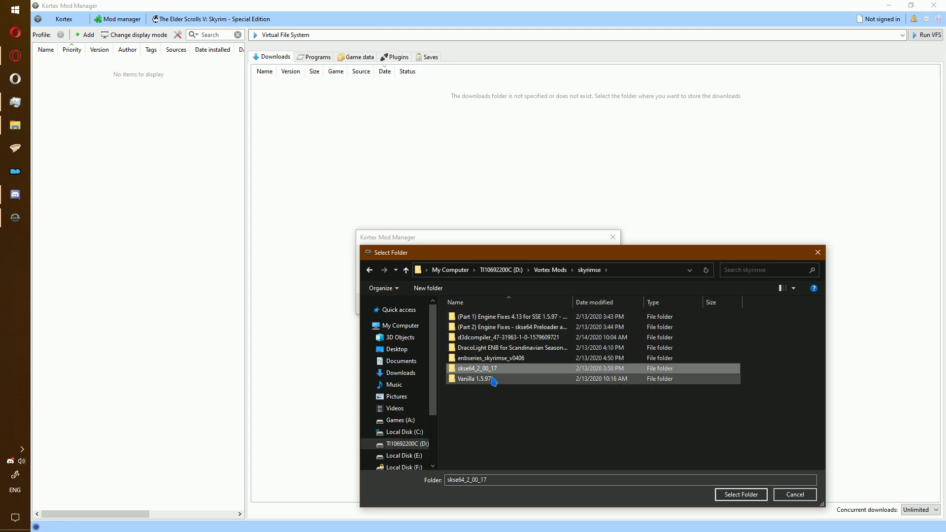
pyautogui.click(493, 379)
pyautogui.click(741, 494)
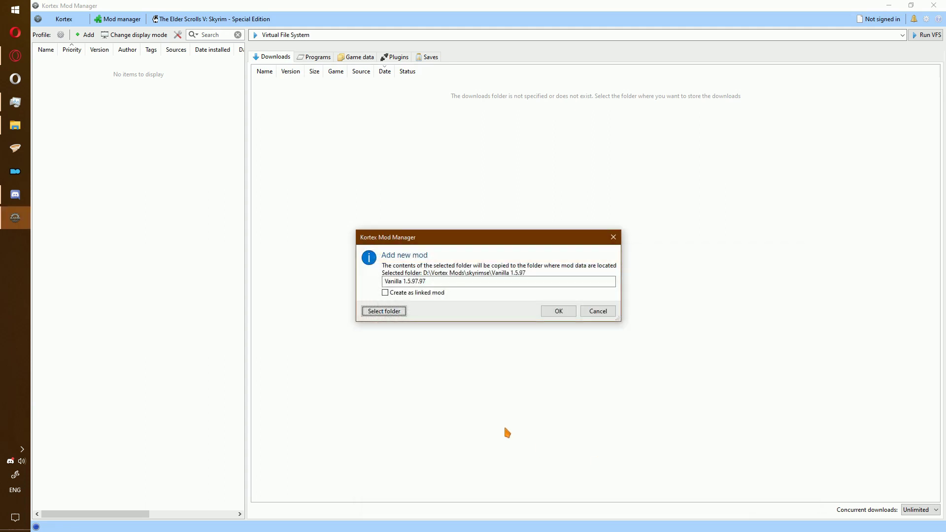
# Make the new mod a linked mod, correct its name to Vanilla 1.5.97, and add it
pyautogui.click(413, 294)
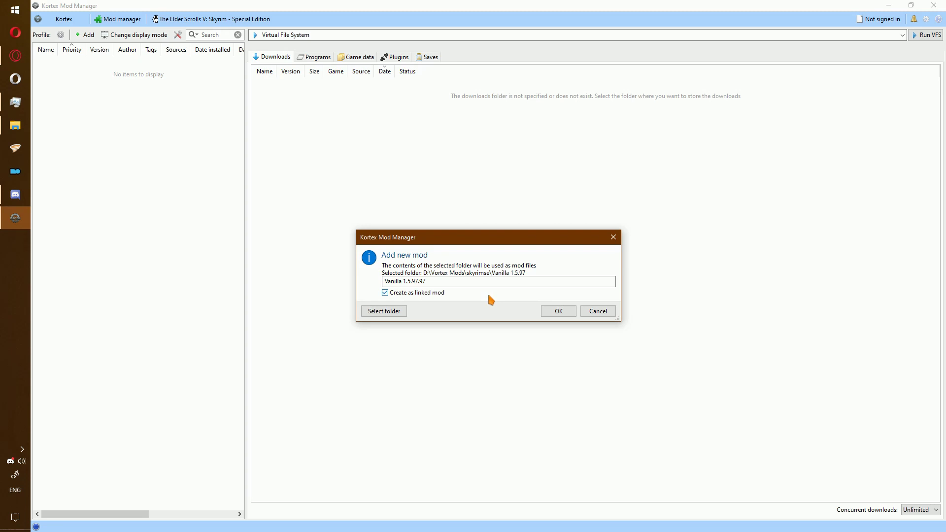
pyautogui.click(417, 284)
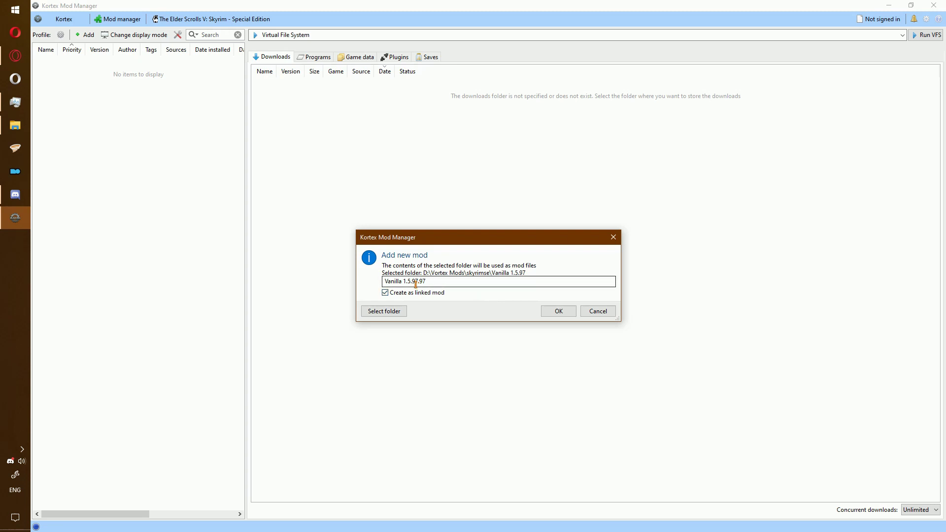
pyautogui.moveTo(417, 283); pyautogui.dragTo(468, 289)
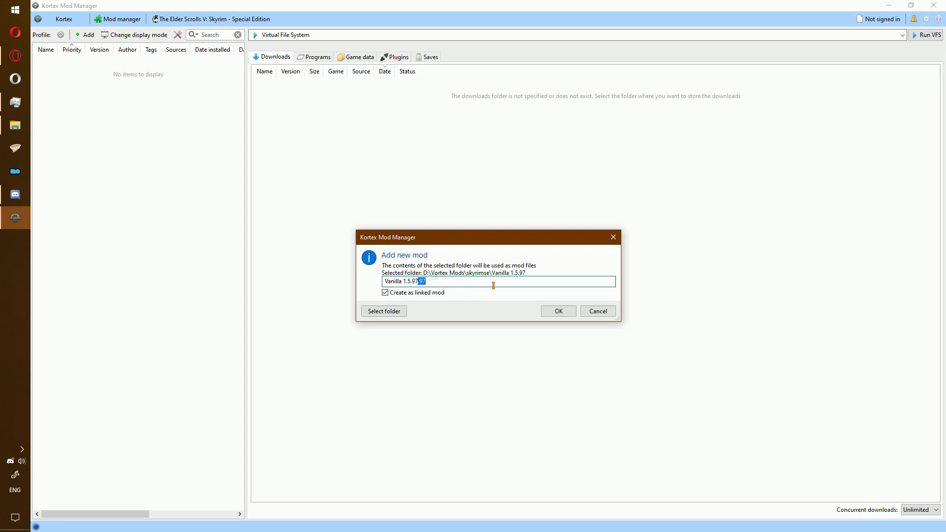
pyautogui.press('BackSpace')
pyautogui.click(559, 312)
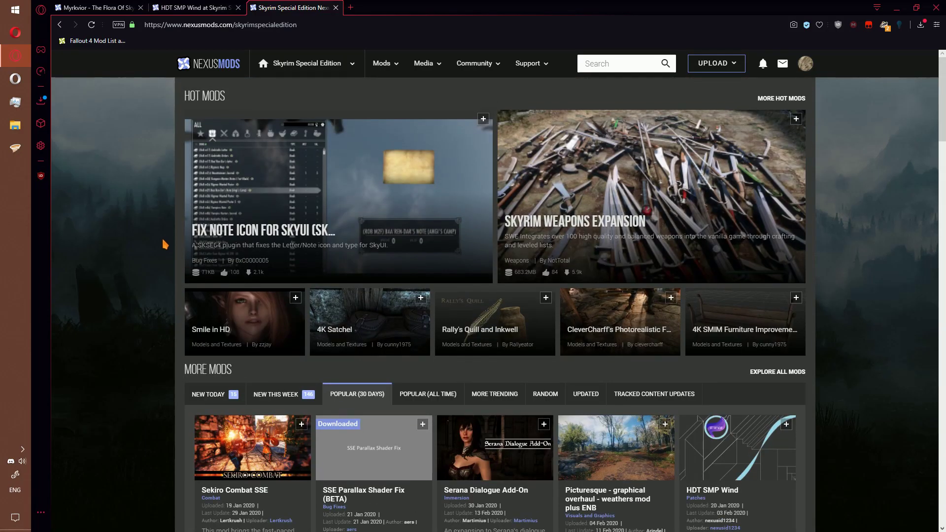
# Search the Skyrim Special Edition Nexus for "Mod org" and open the Mod Organizer 2 page
pyautogui.scroll(-1, 165, 244)
pyautogui.scroll(1, 597, 89)
pyautogui.click(605, 66)
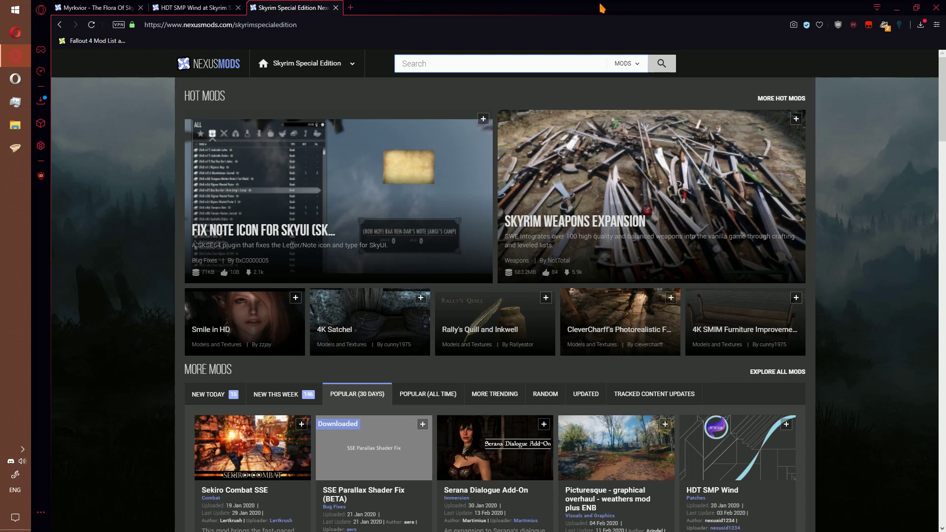
pyautogui.write('Mod org')
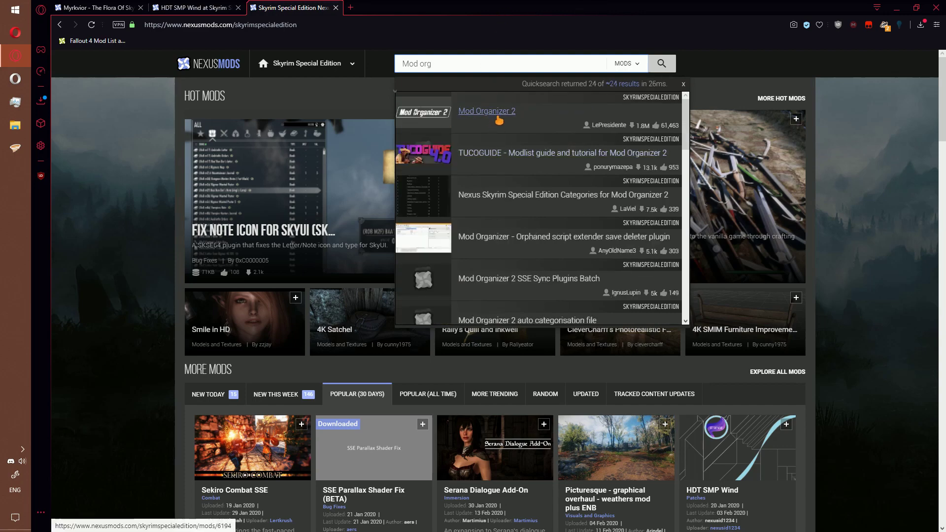
pyautogui.click(499, 117)
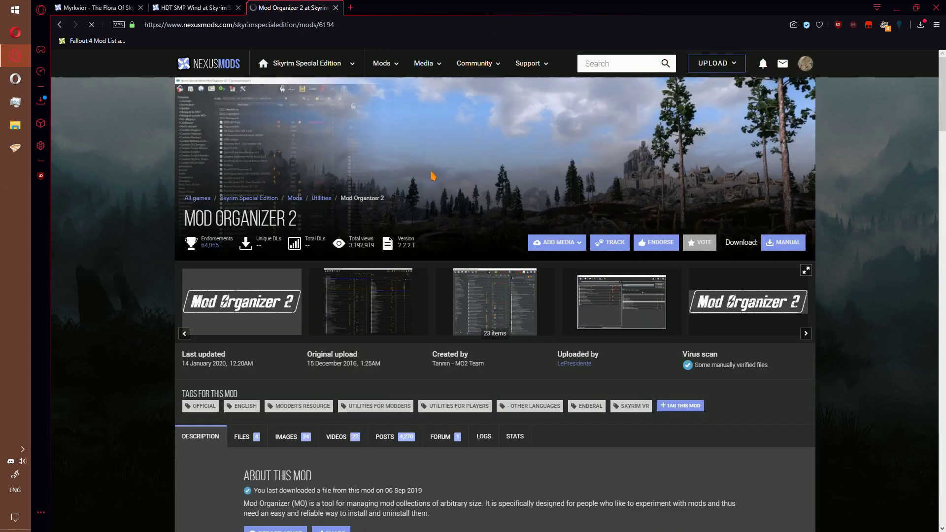
# Open the mod's file list and start a manual download of Mod Organizer 2 (Archive)
pyautogui.scroll(-2, 296, 223)
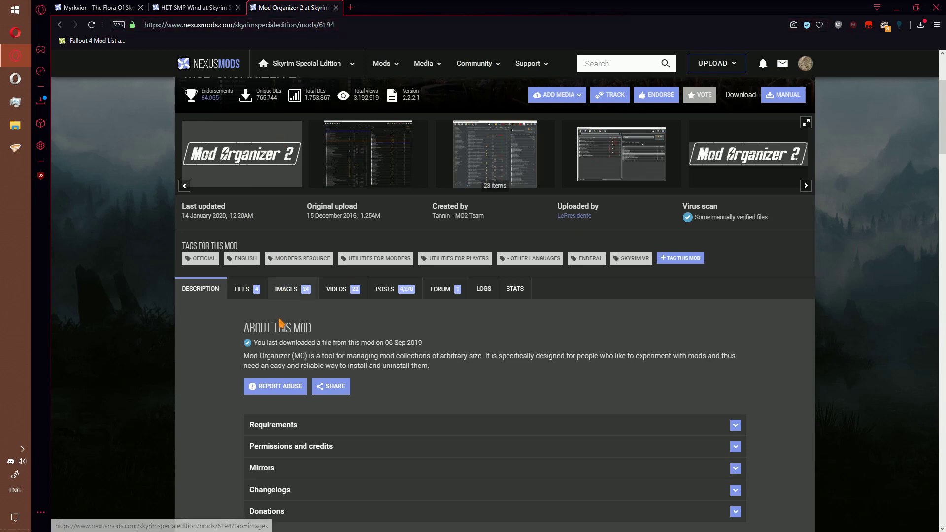
pyautogui.click(256, 292)
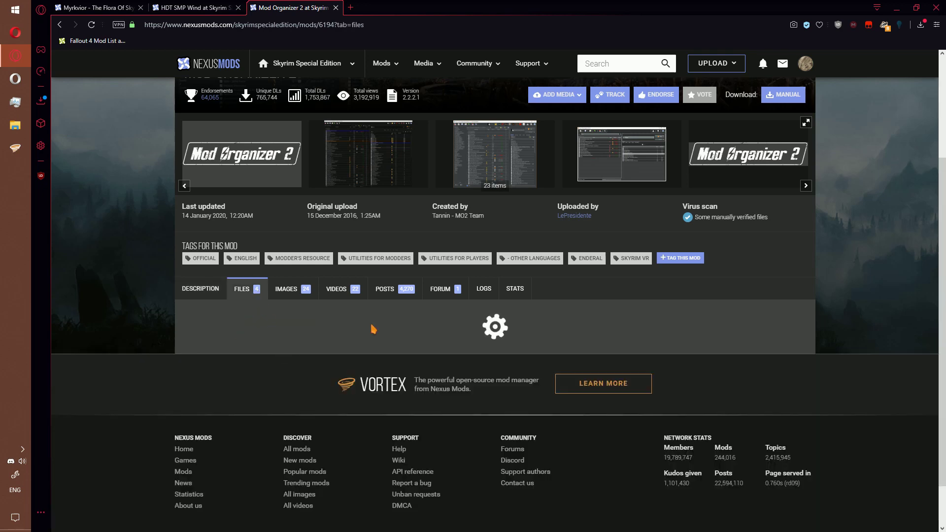
pyautogui.scroll(-3, 373, 329)
pyautogui.scroll(-3, 374, 329)
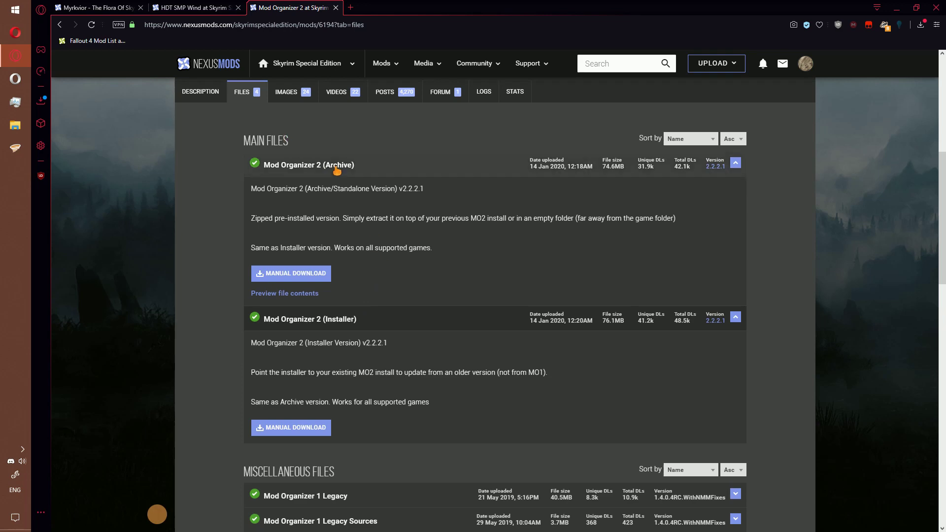
pyautogui.click(298, 273)
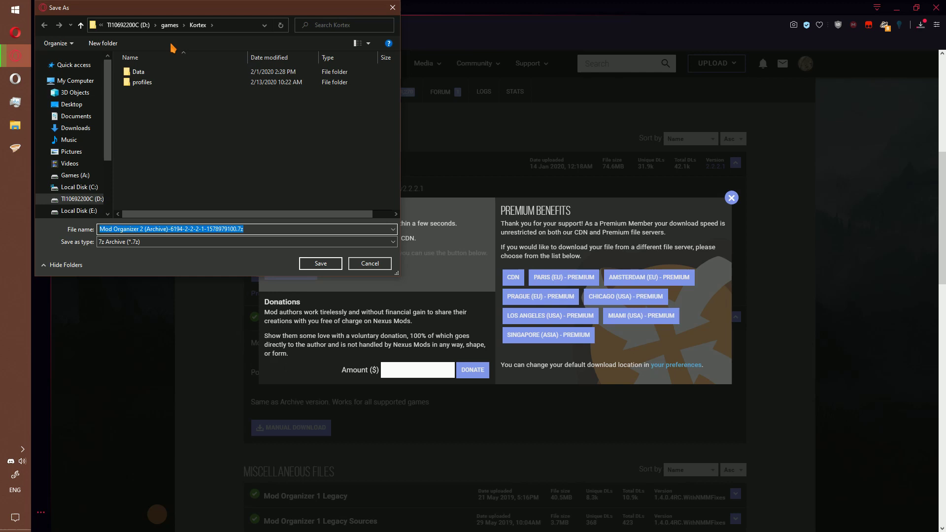
# Create a folder named mo2 in D:\games and save the Mod Organizer 2 archive into it
pyautogui.click(170, 26)
pyautogui.click(103, 43)
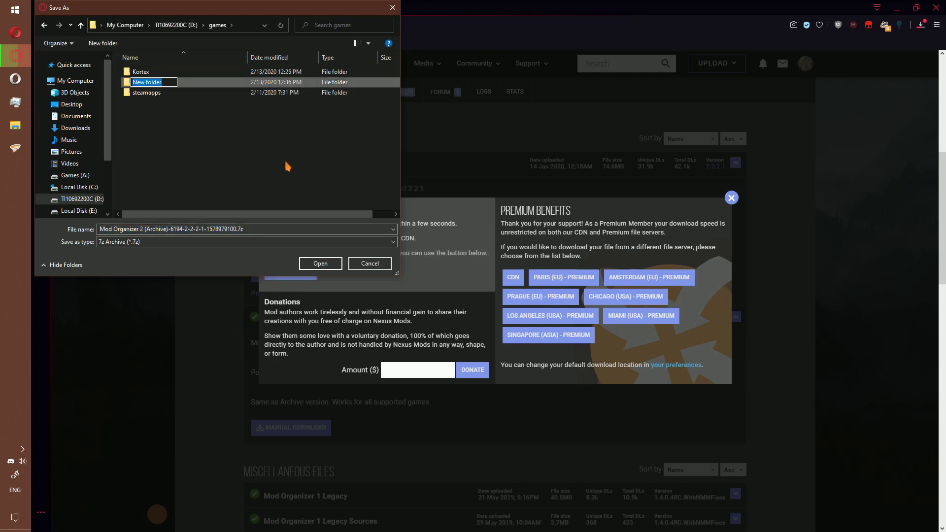
pyautogui.write('mo2')
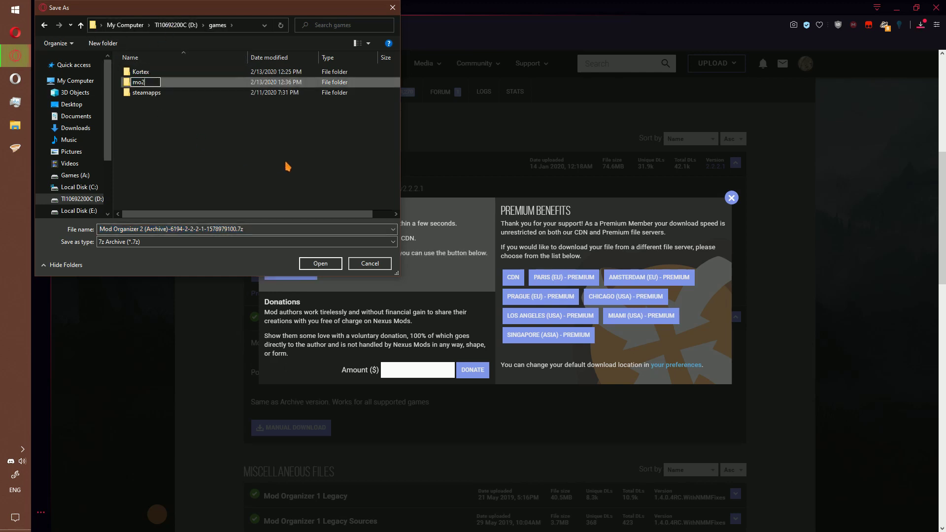
pyautogui.press('Return')
pyautogui.press('Return')
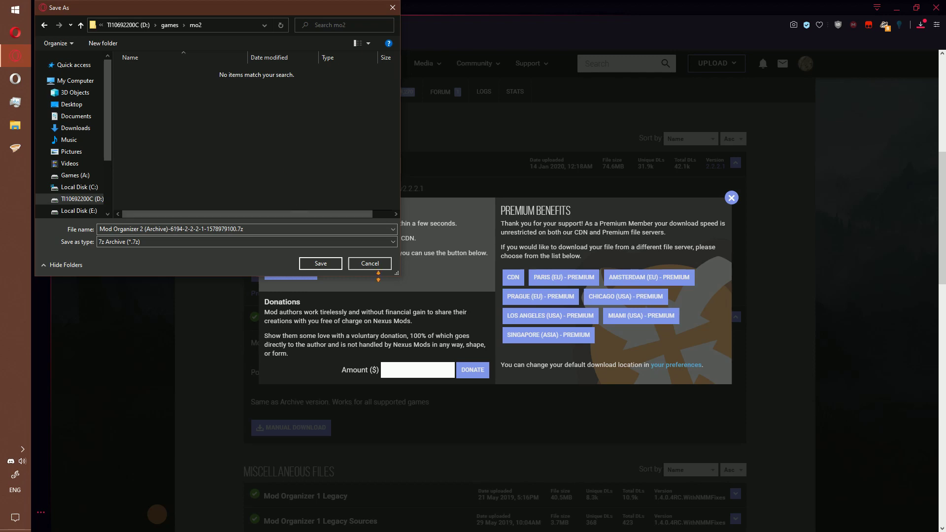
pyautogui.click(326, 263)
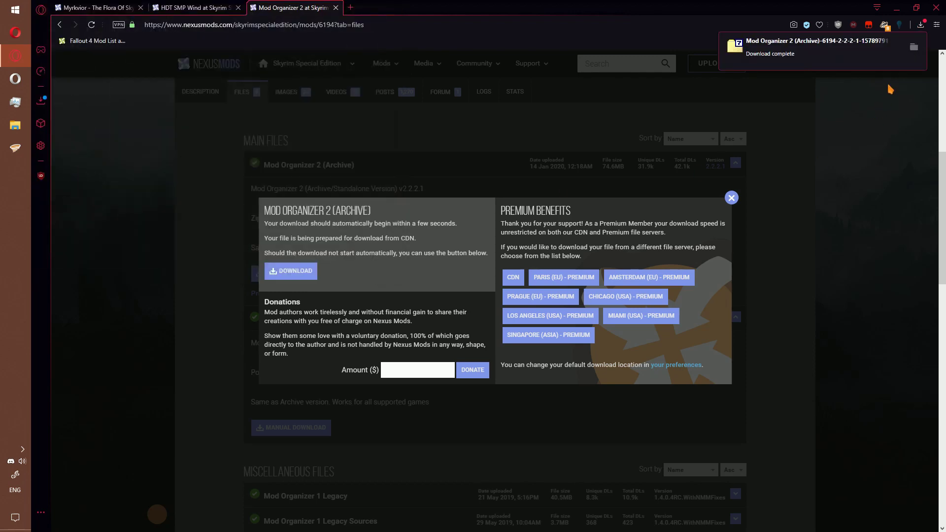
# Switch to File Explorer, extract the downloaded archive into D:\games\mo2, and widen the Name column
pyautogui.hotkey('alt', 'Tab')
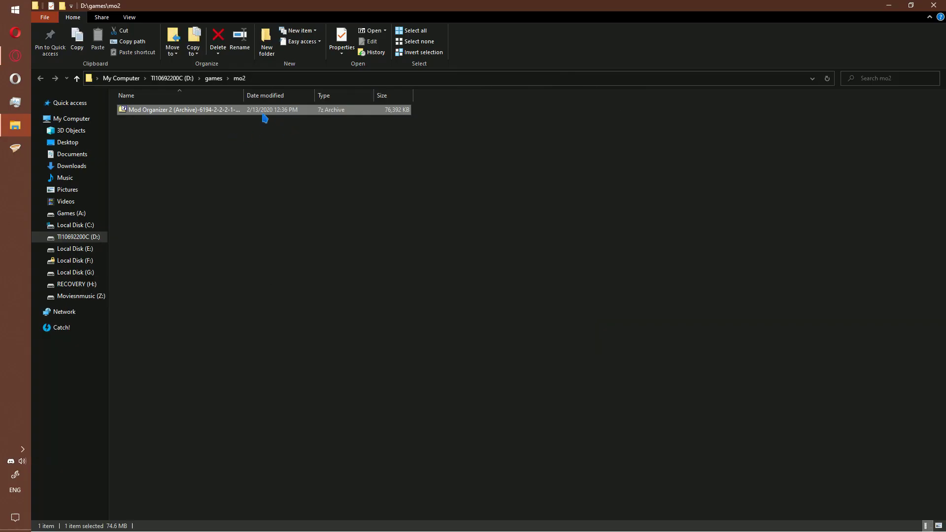
pyautogui.rightClick(263, 114)
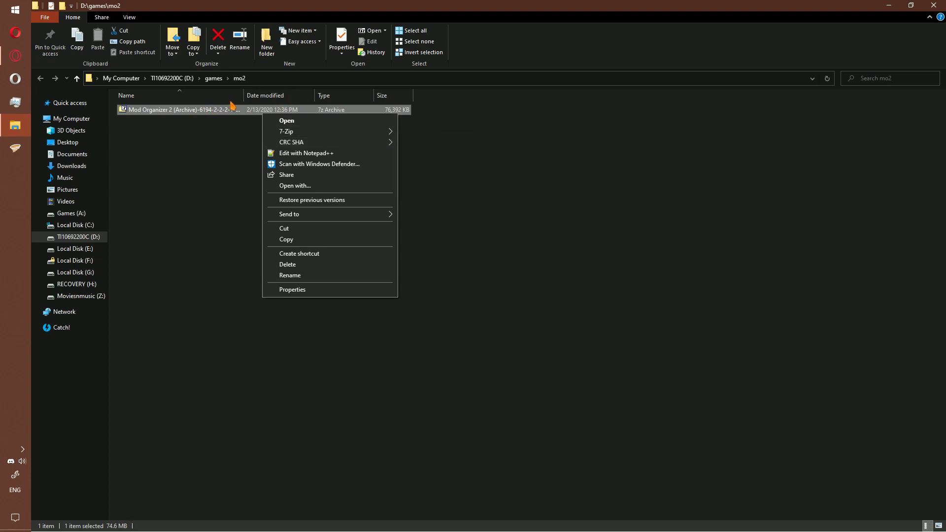
pyautogui.press('Escape')
pyautogui.moveTo(243, 95); pyautogui.dragTo(330, 95)
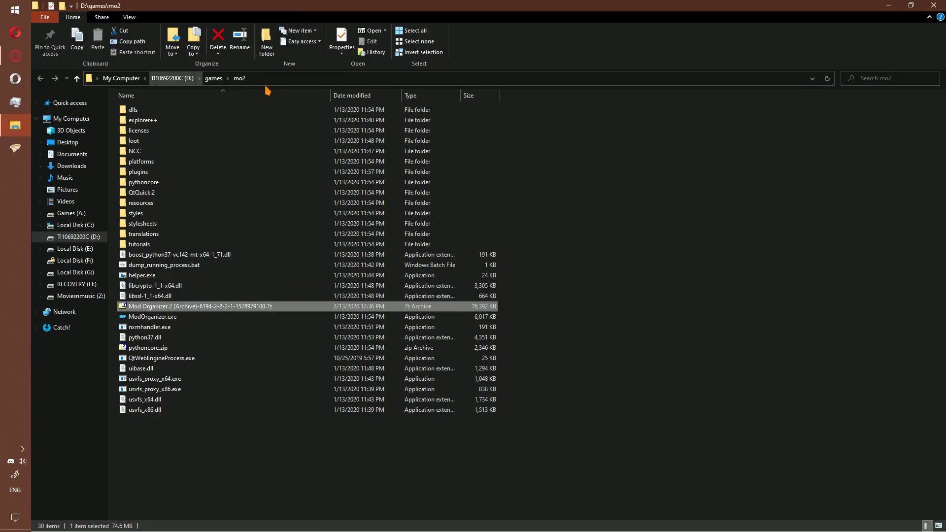
# Launch ModOrganizer.exe and create a new instance named SkyrimSE, acknowledging the data directory notice
pyautogui.click(257, 317)
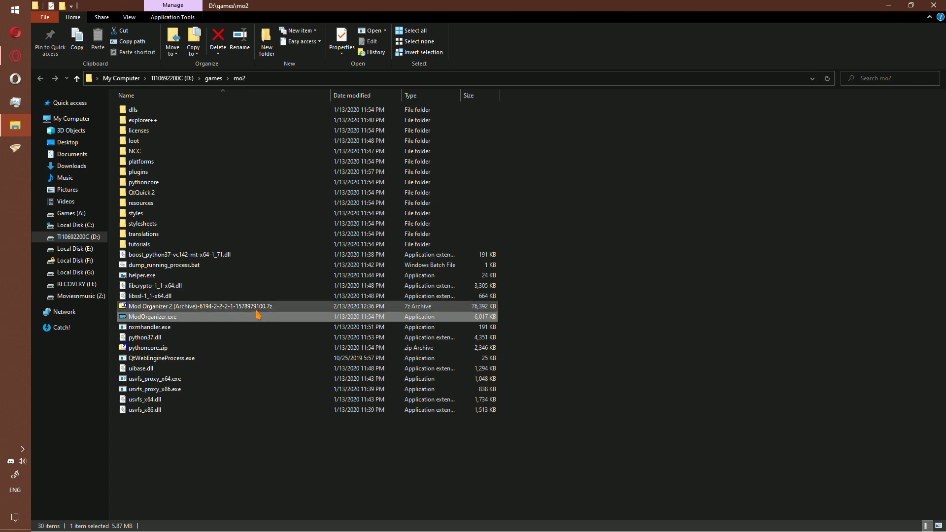
pyautogui.click(406, 267)
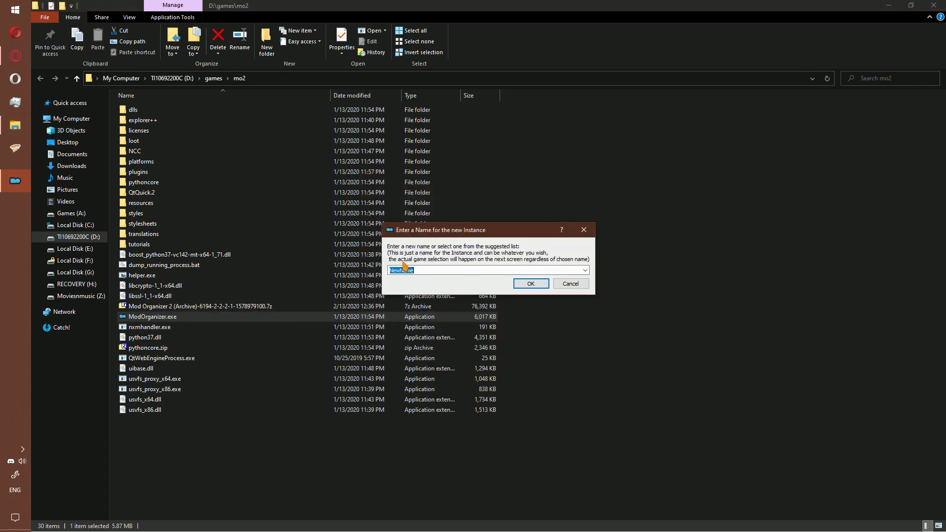
pyautogui.click(586, 271)
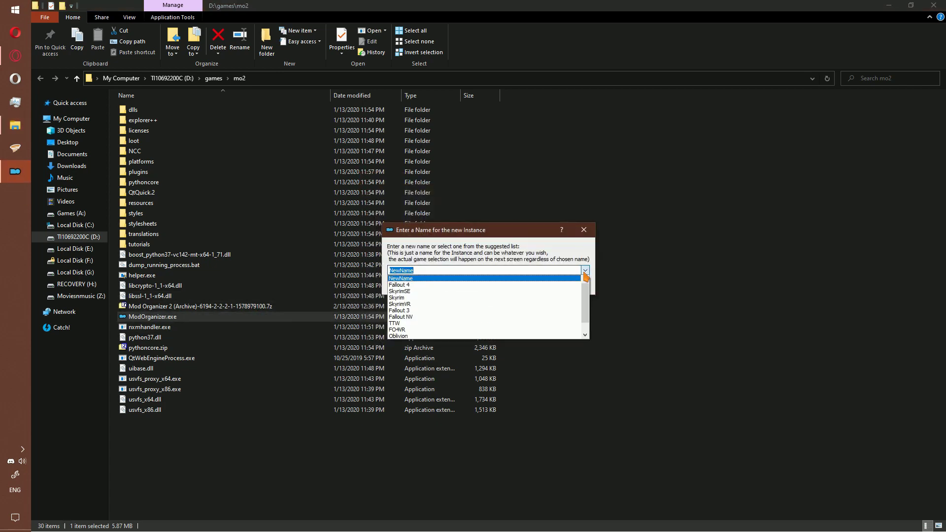
pyautogui.click(555, 301)
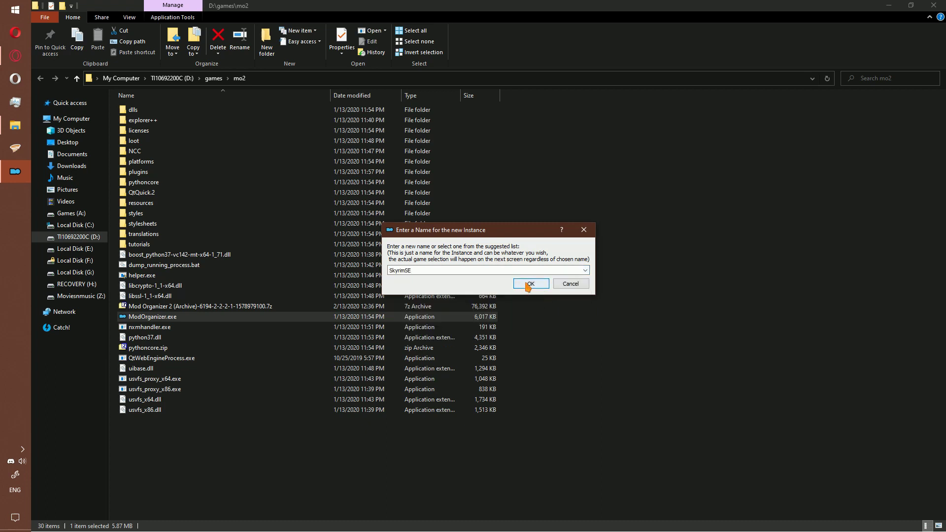
pyautogui.click(527, 285)
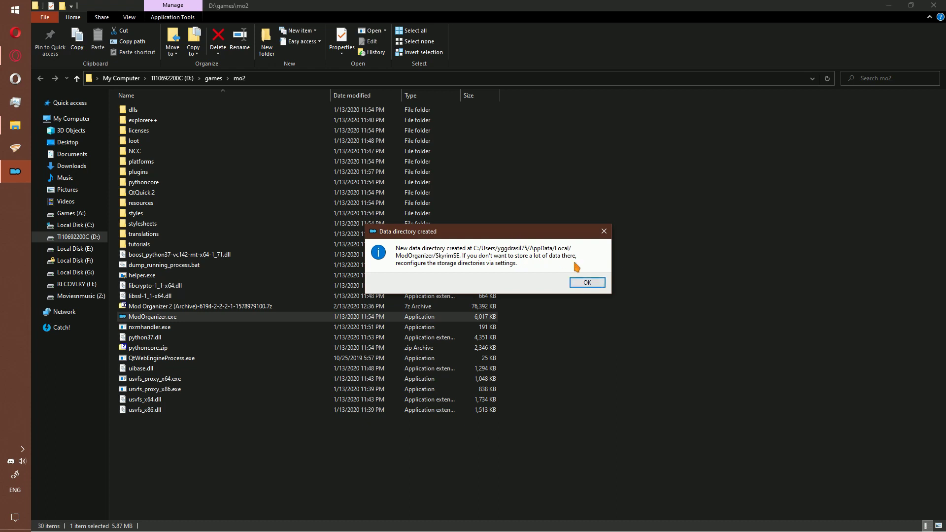
pyautogui.click(588, 283)
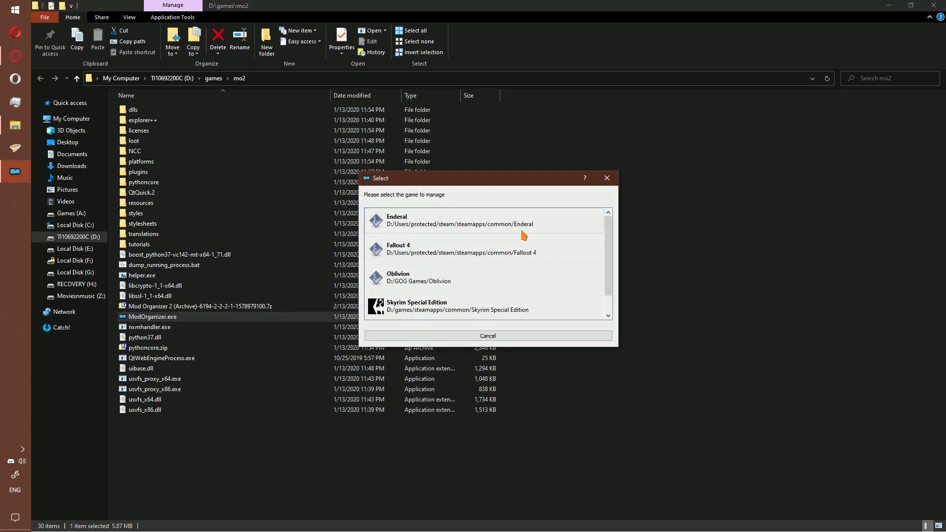
# Choose Skyrim Special Edition as the game to manage and answer the first-start tutorial prompt
pyautogui.scroll(-1, 521, 228)
pyautogui.click(553, 290)
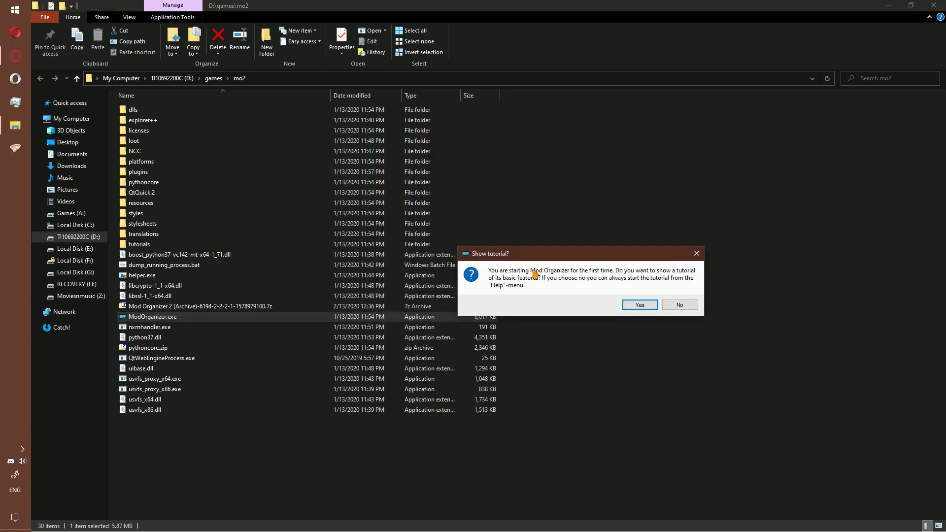
pyautogui.moveTo(506, 257); pyautogui.dragTo(256, 229)
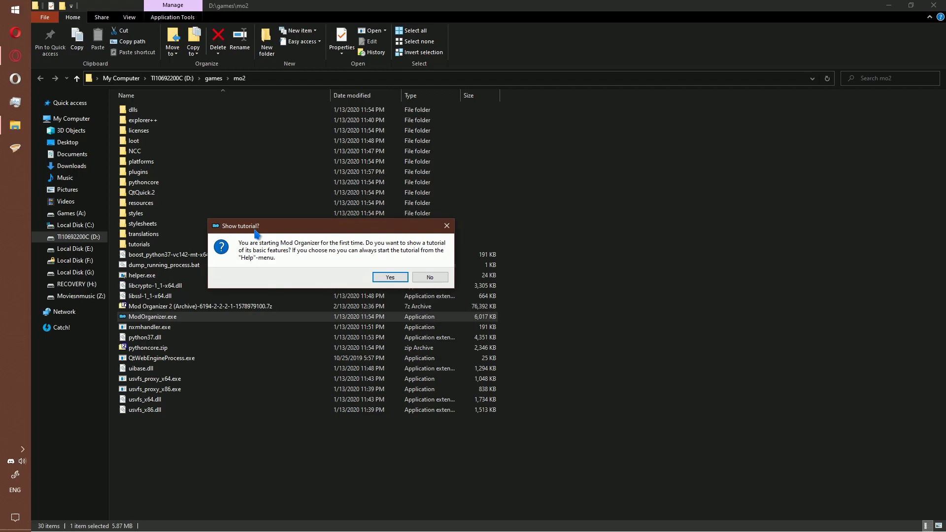
pyautogui.click(399, 277)
# In the path settings, set the base directory to a new folder named mo2 sse inside D:\games
pyautogui.click(390, 162)
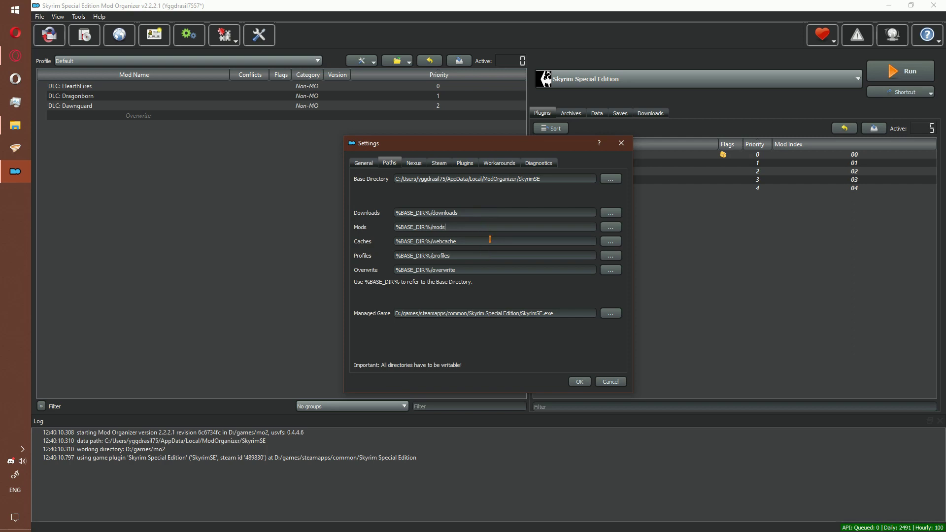
pyautogui.click(466, 271)
pyautogui.click(611, 179)
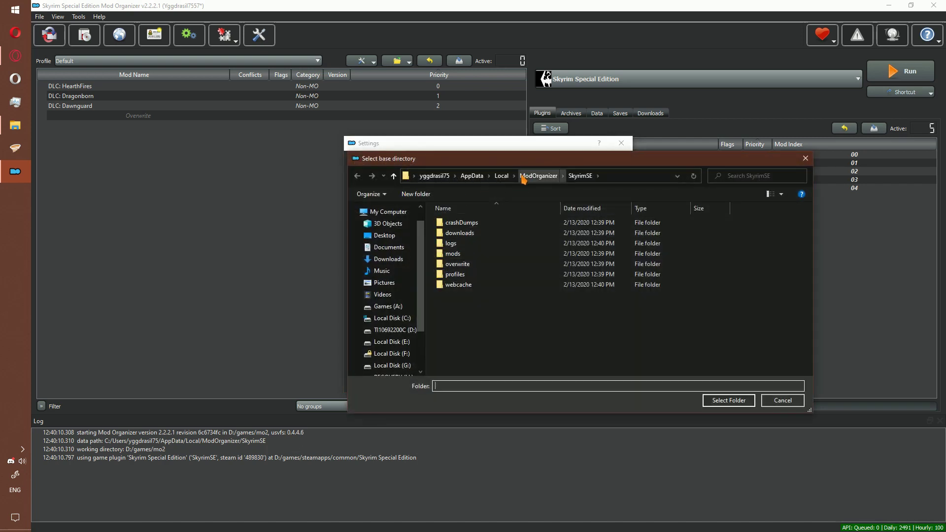
pyautogui.click(394, 329)
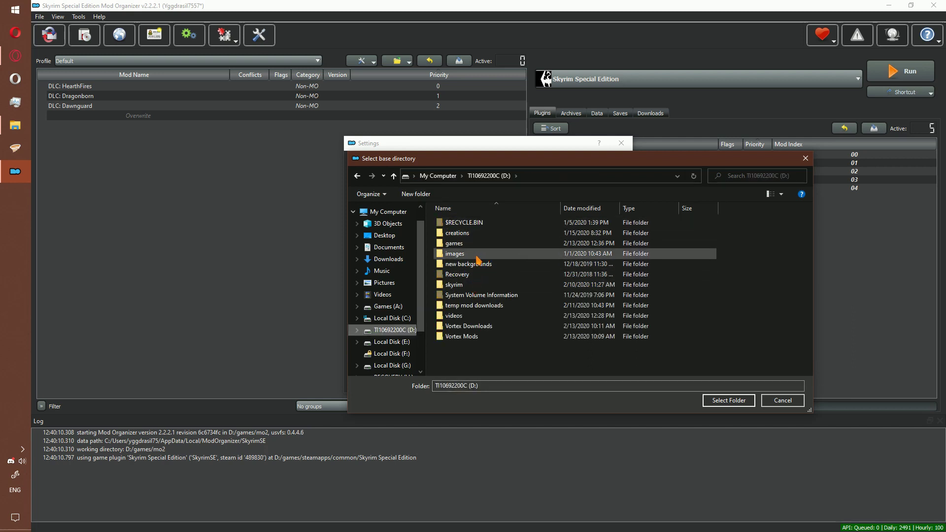
pyautogui.doubleClick(478, 247)
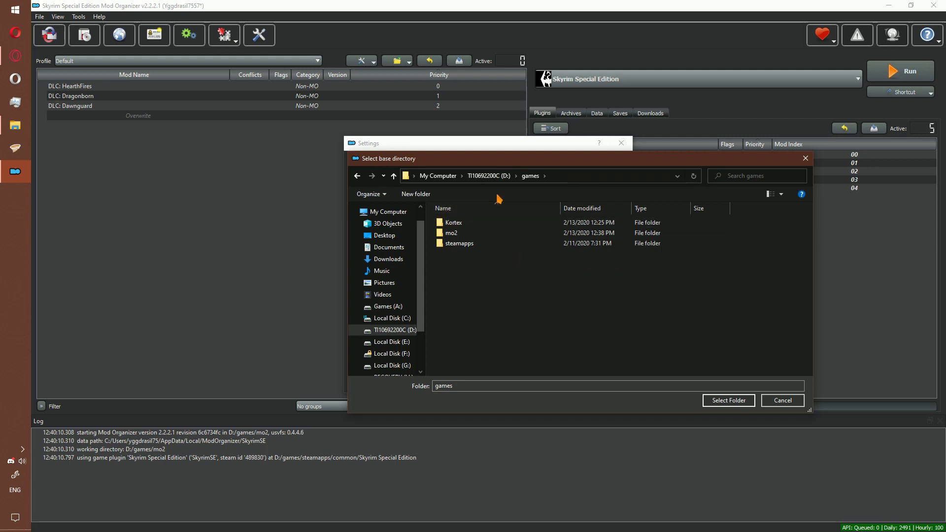
pyautogui.click(415, 194)
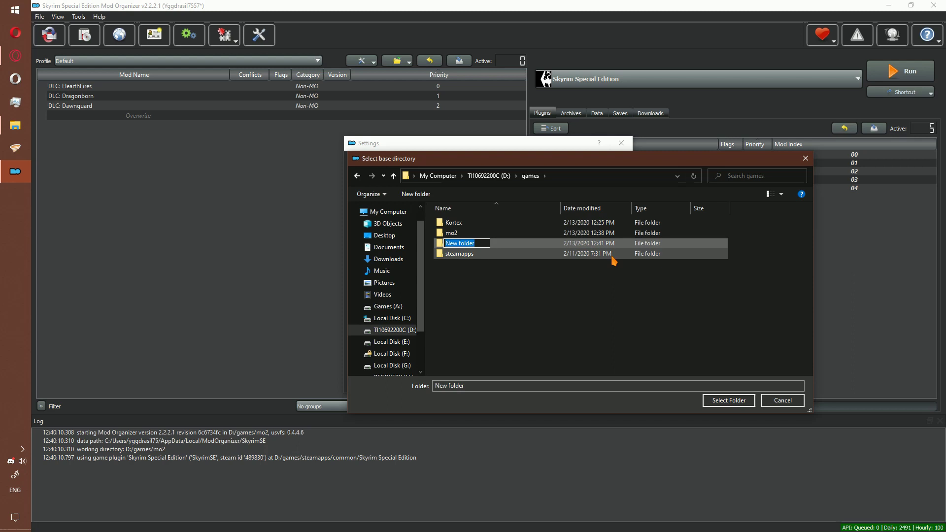
pyautogui.write('mo2 sse')
pyautogui.press('Return')
pyautogui.press('Return')
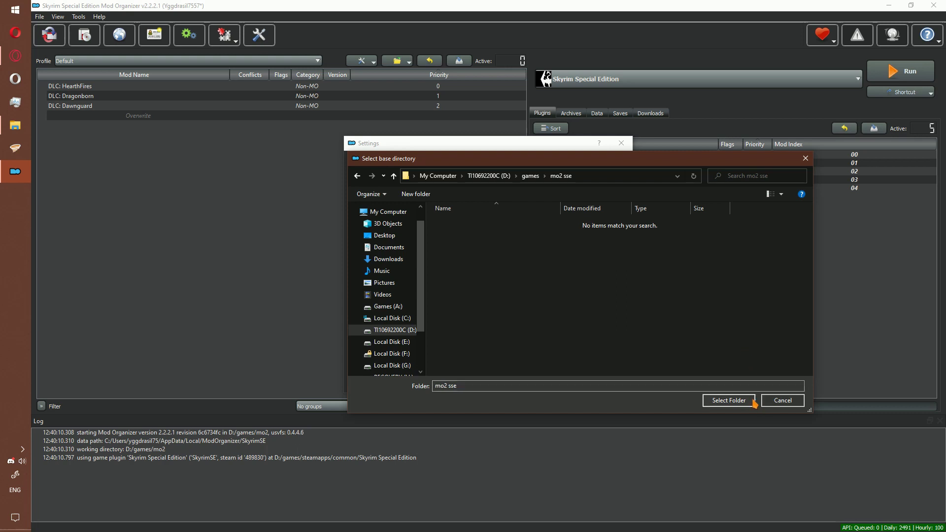
pyautogui.click(729, 401)
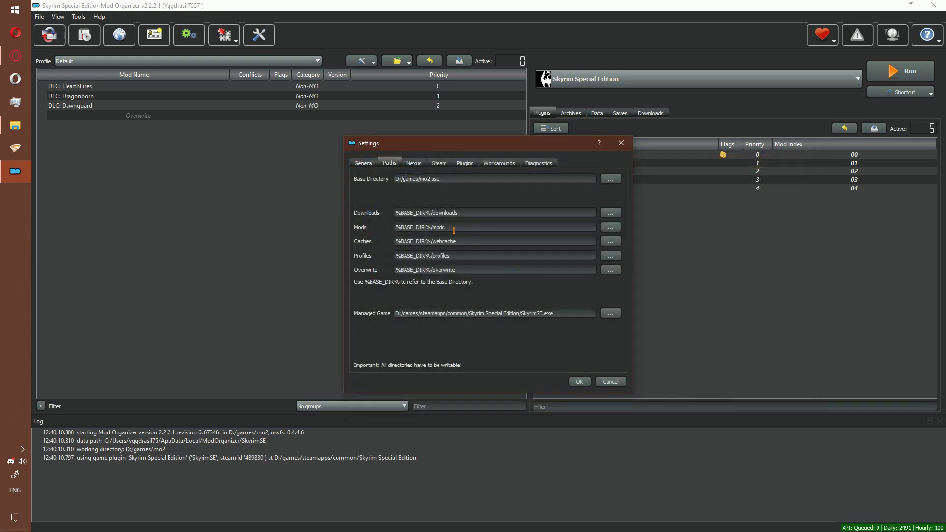
# Set the downloads directory to D:/Vortex Downloads/skyrimse, apply the path settings, and confirm the mod directory change
pyautogui.click(610, 212)
pyautogui.click(491, 177)
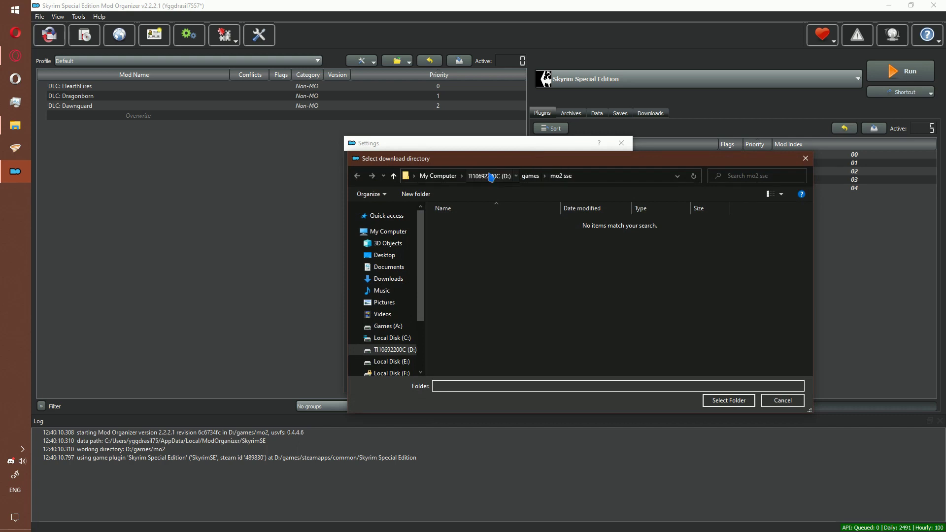
pyautogui.doubleClick(482, 326)
pyautogui.click(486, 226)
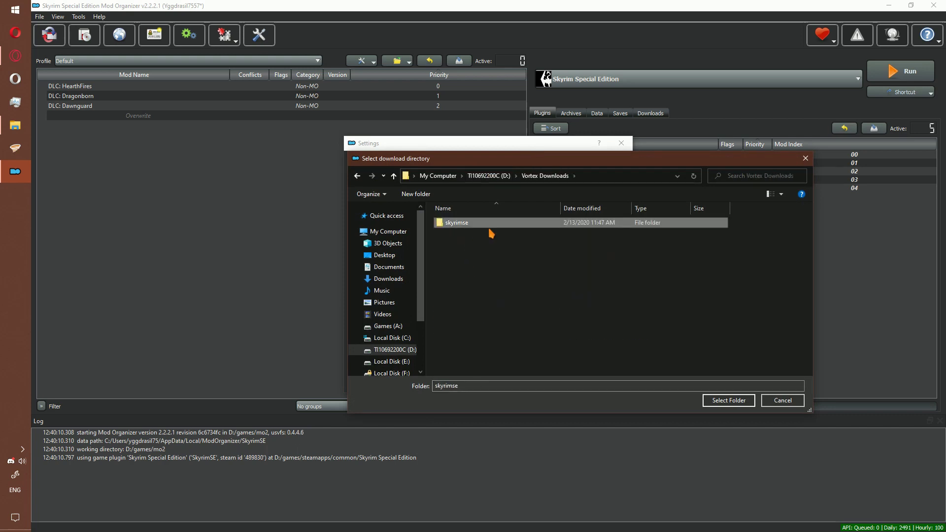
pyautogui.click(729, 400)
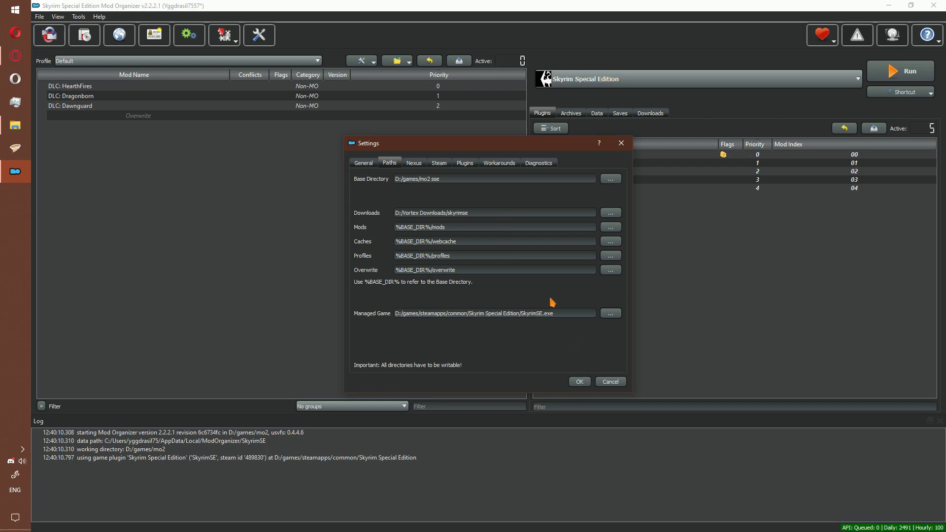
pyautogui.click(580, 382)
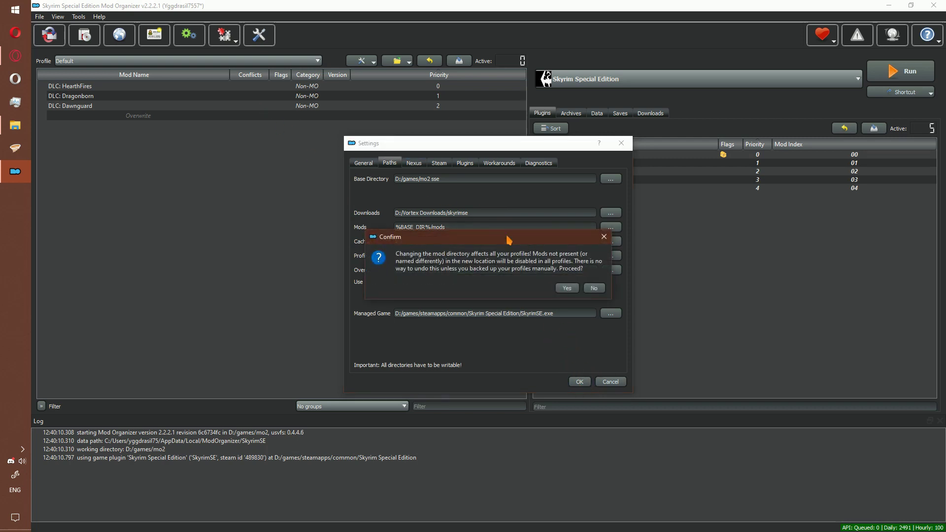
pyautogui.click(567, 289)
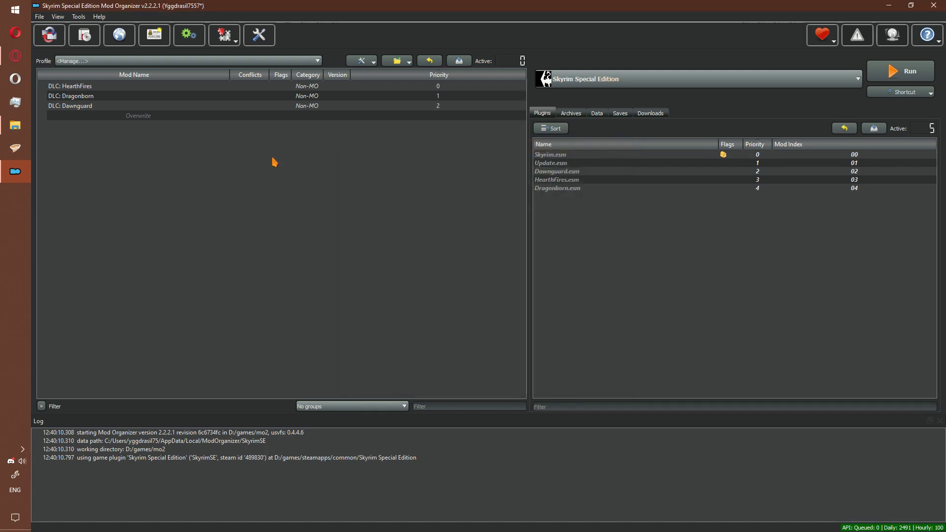